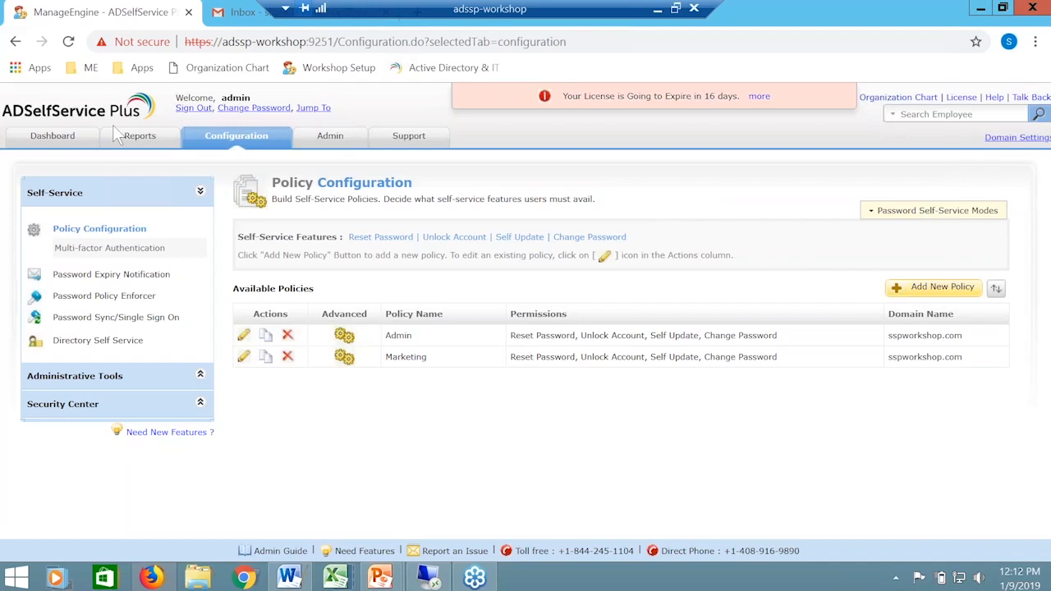
# Step: Open the Password Policy Enforcer and turn on custom password policy enforcement for the Admin policy
pyautogui.click(70, 297)
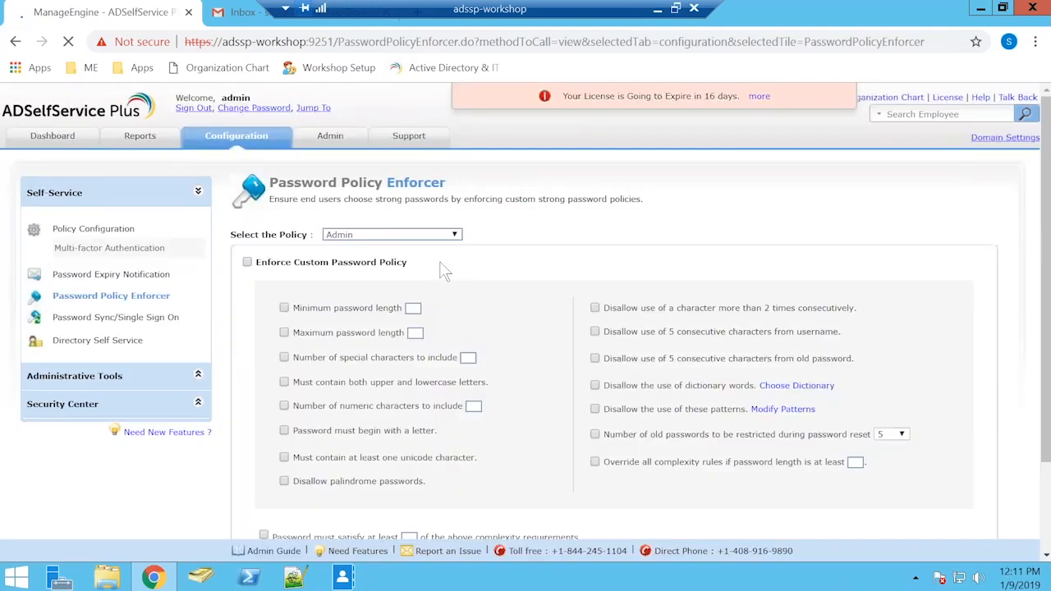
pyautogui.click(373, 235)
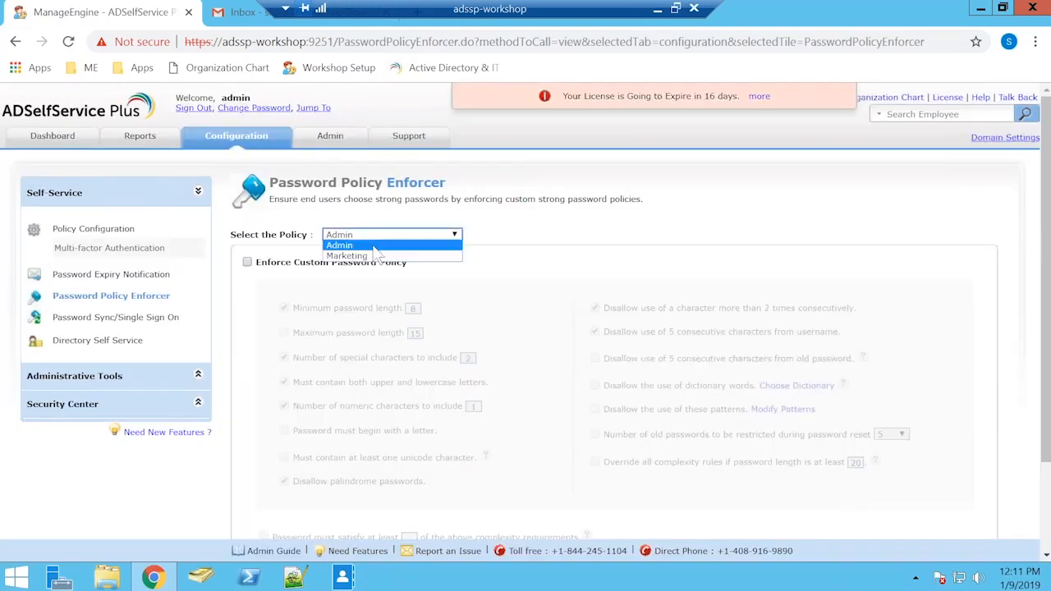
pyautogui.click(377, 243)
pyautogui.scroll(-2, 509, 239)
pyautogui.click(247, 148)
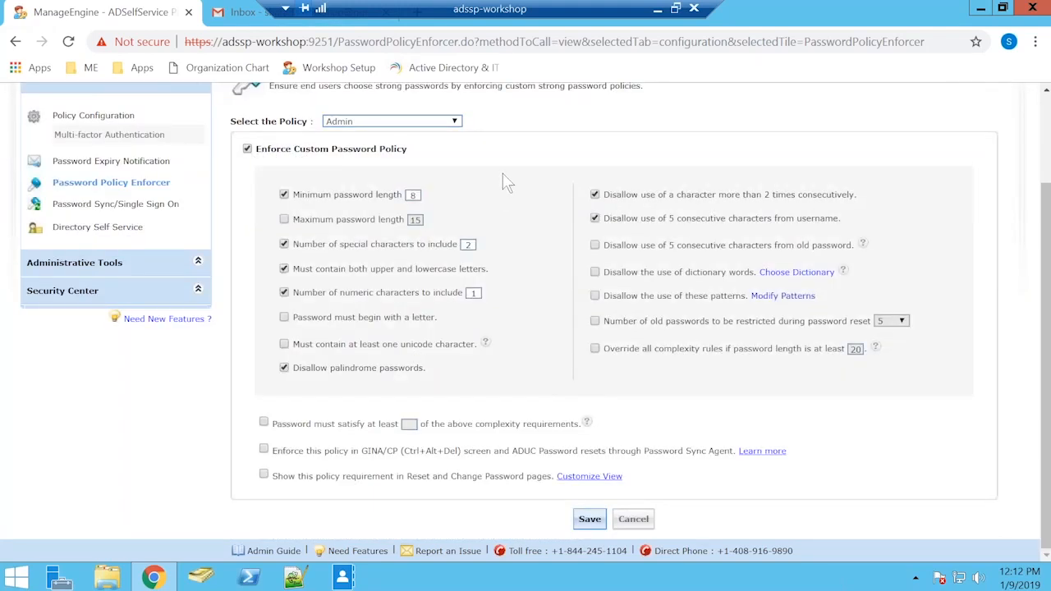
# Step: Select the Marketing policy and turn on custom password policy enforcement for it
pyautogui.click(431, 123)
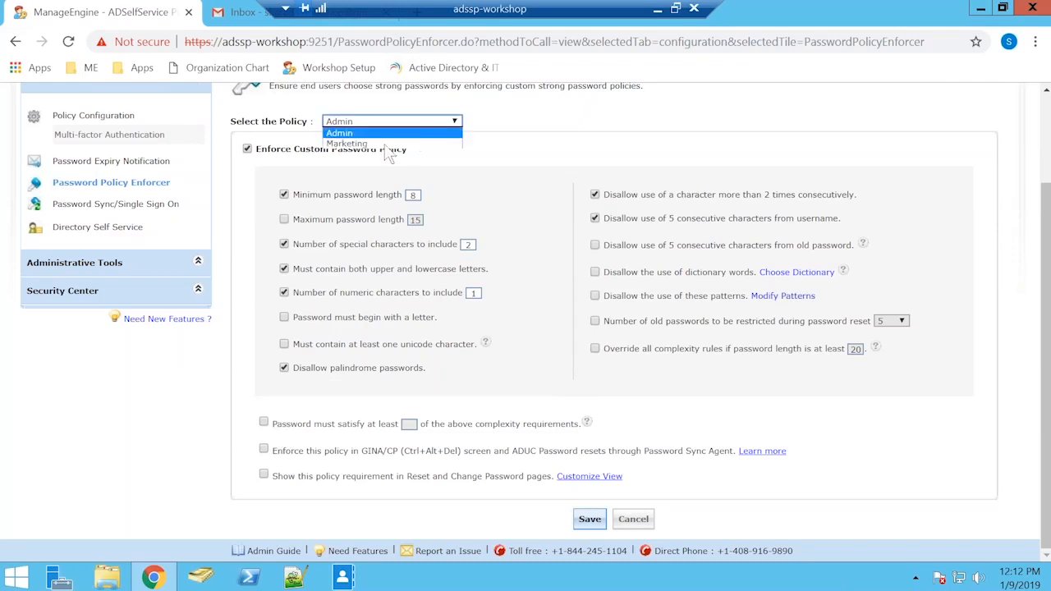
pyautogui.click(410, 144)
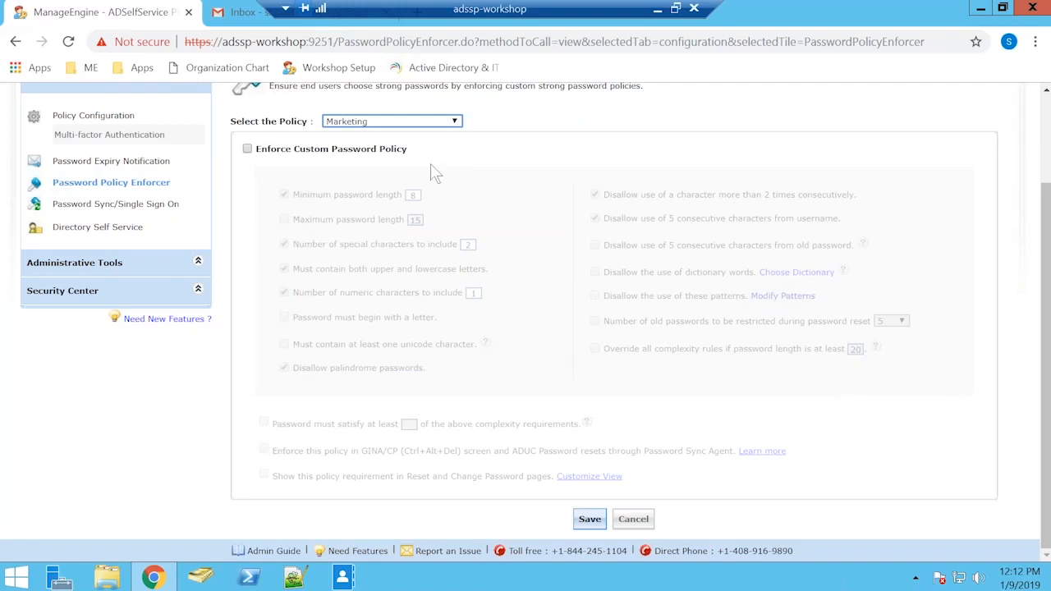
pyautogui.click(247, 149)
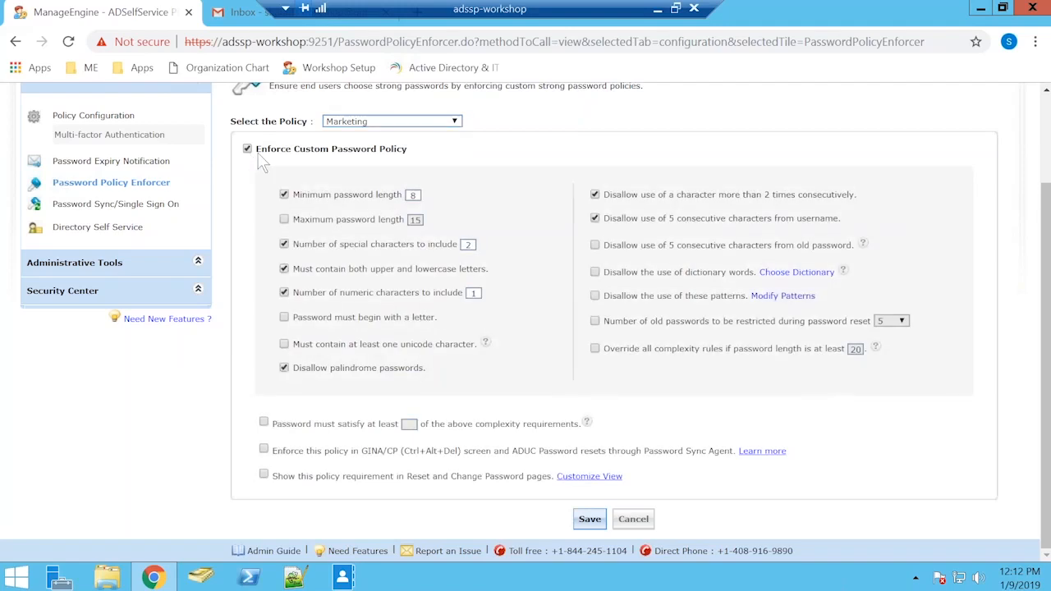
pyautogui.click(413, 123)
pyautogui.click(389, 133)
pyautogui.click(387, 121)
pyautogui.click(390, 142)
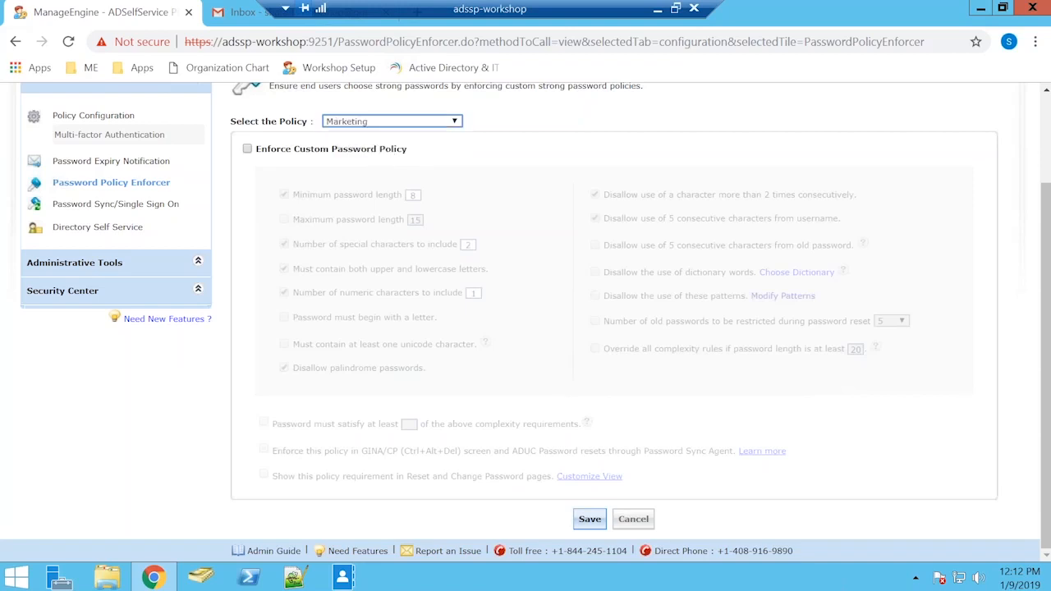
pyautogui.click(248, 149)
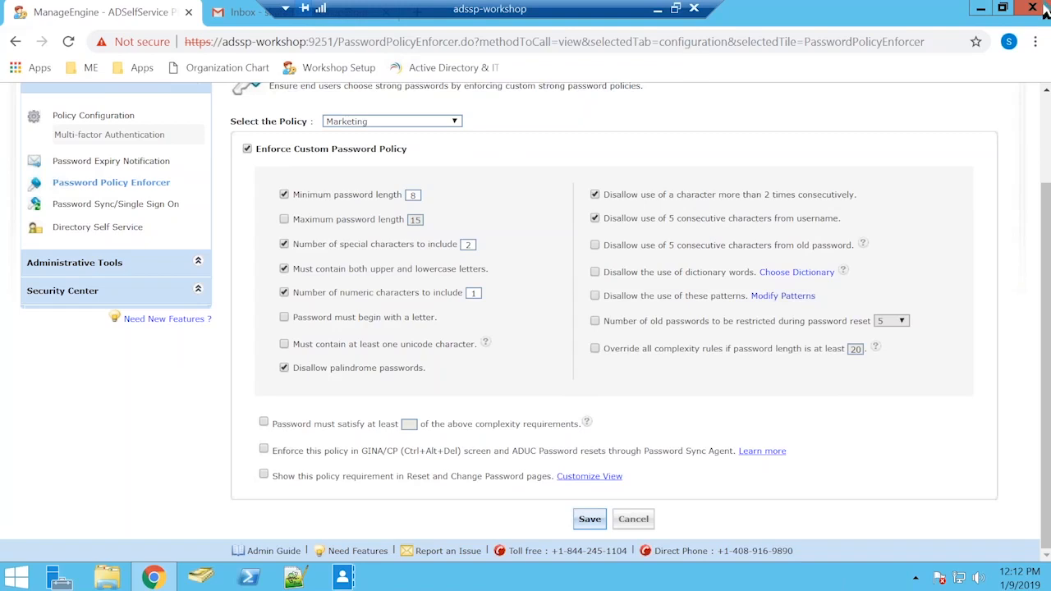
pyautogui.moveTo(1043, 58)
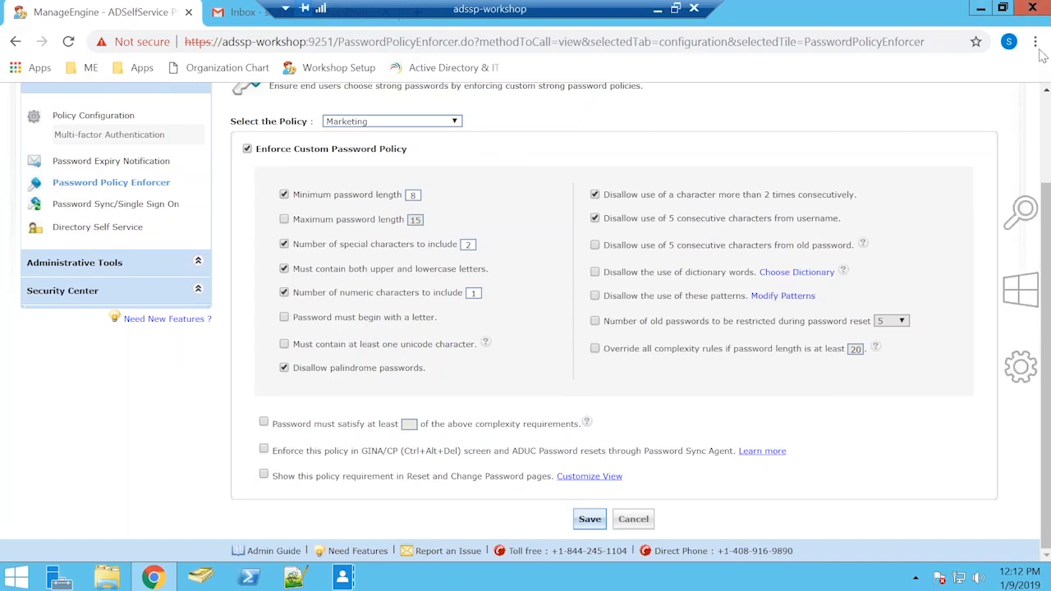
pyautogui.click(1013, 102)
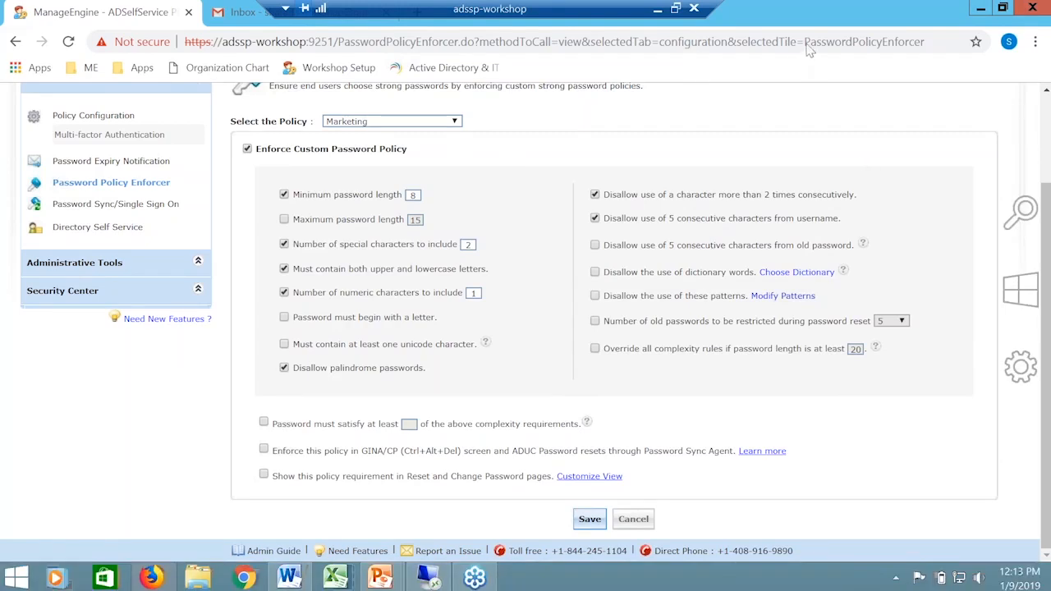
pyautogui.click(726, 136)
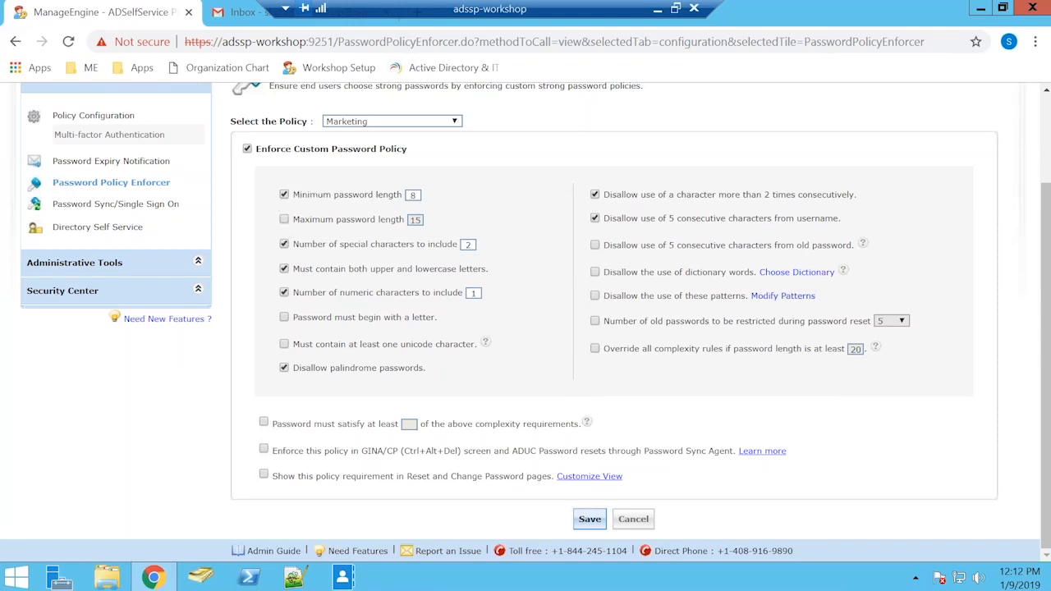
# Step: Enforce the policy in the GINA/CP screen and ADUC resets, show its requirement in Reset and Change Password pages, and save
pyautogui.click(263, 449)
pyautogui.click(264, 475)
pyautogui.click(593, 523)
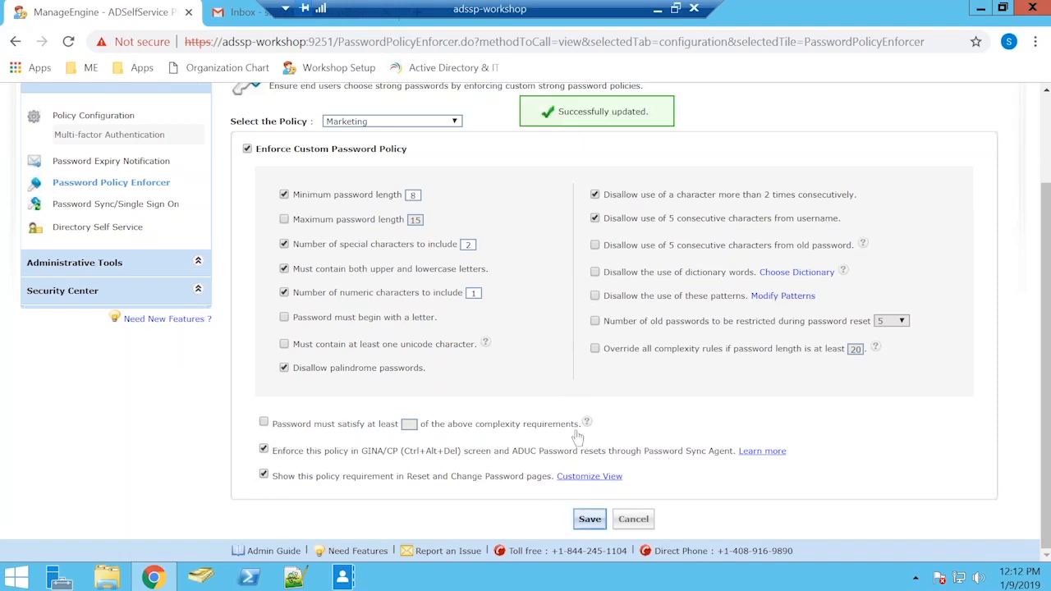
# Step: Open an incognito browser window and load the self-service portal's login page from the ME bookmarks
pyautogui.hotkey('ctrl', 'shift', 'n')
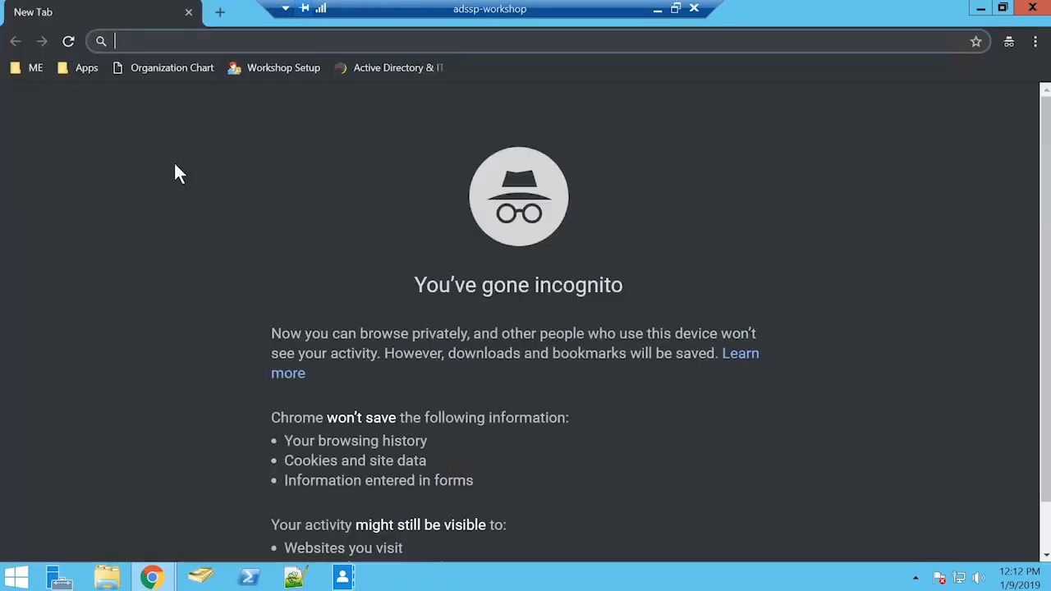
pyautogui.click(31, 69)
pyautogui.click(83, 91)
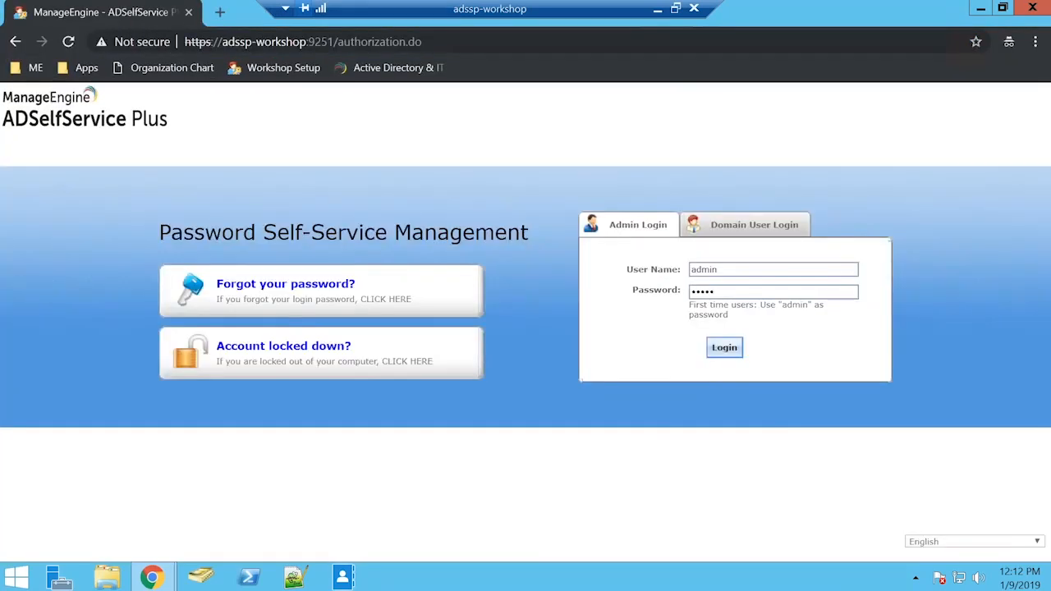
# Step: Log in to the SSPWORKSHOP domain as a domain user with the user name and account password
pyautogui.click(751, 224)
pyautogui.write('adam')
pyautogui.press('Tab')
pyautogui.write('••••')
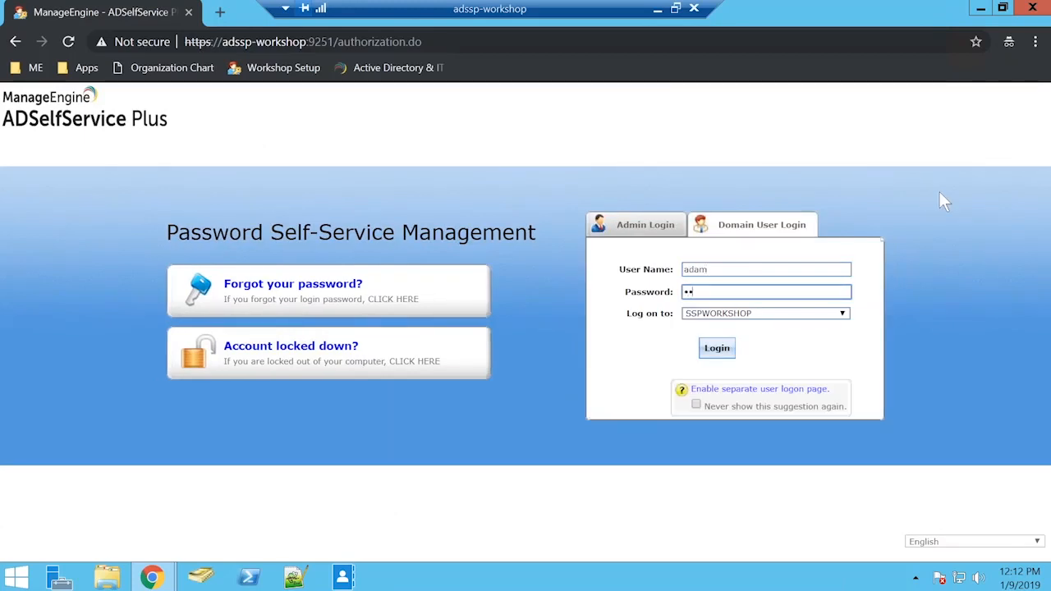
pyautogui.write('•••••')
pyautogui.press('Return')
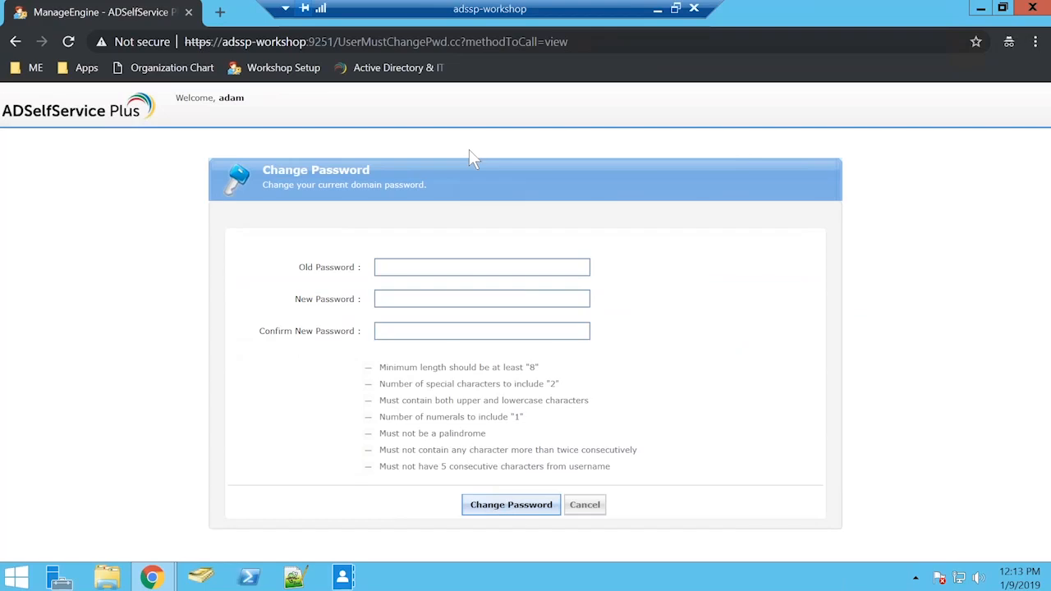
# Step: Try to change the domain user's password by entering the old password and a new password with confirmation, and cancel the change
pyautogui.click(469, 268)
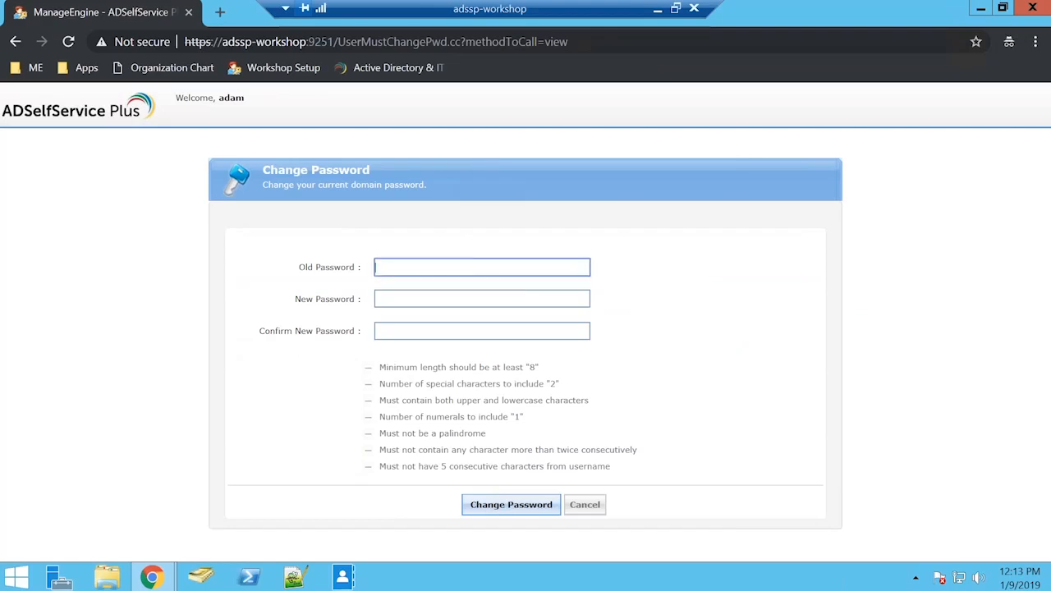
pyautogui.write('•••••••••')
pyautogui.click(472, 301)
pyautogui.write('•••••••••')
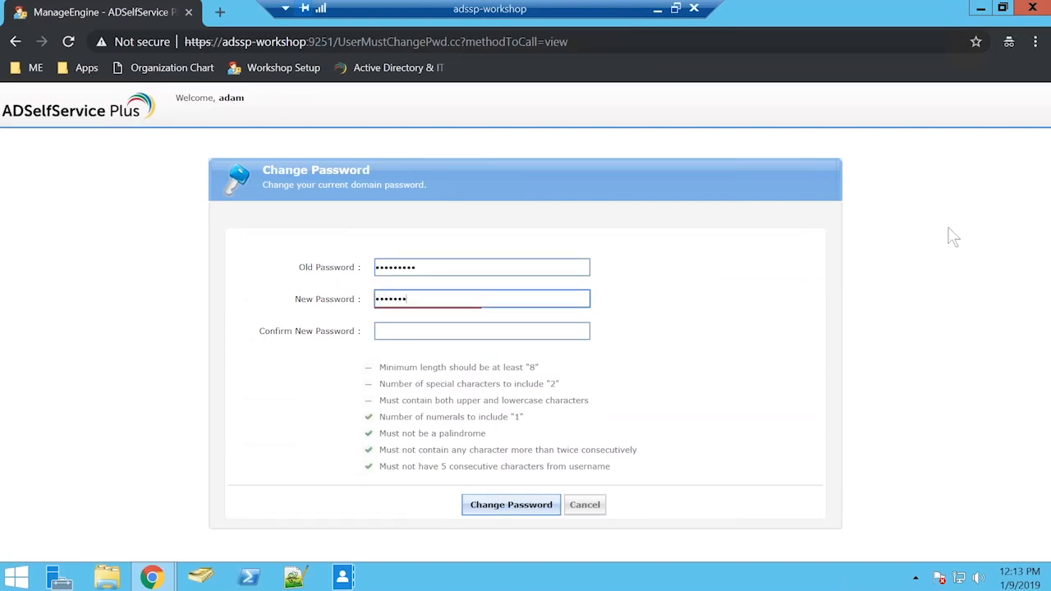
pyautogui.press('Tab')
pyautogui.write('•••••')
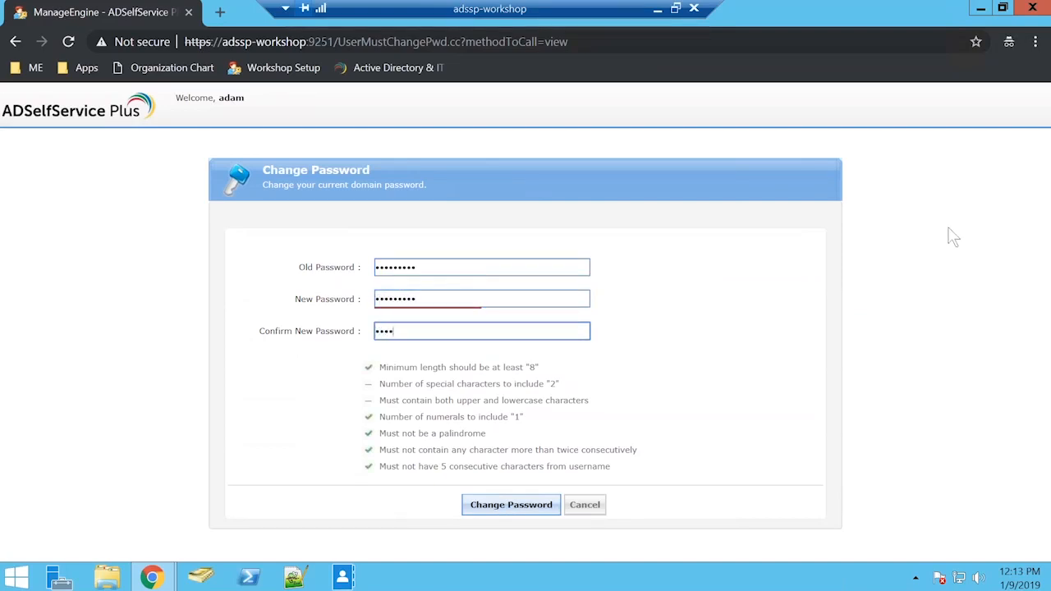
pyautogui.write('••••')
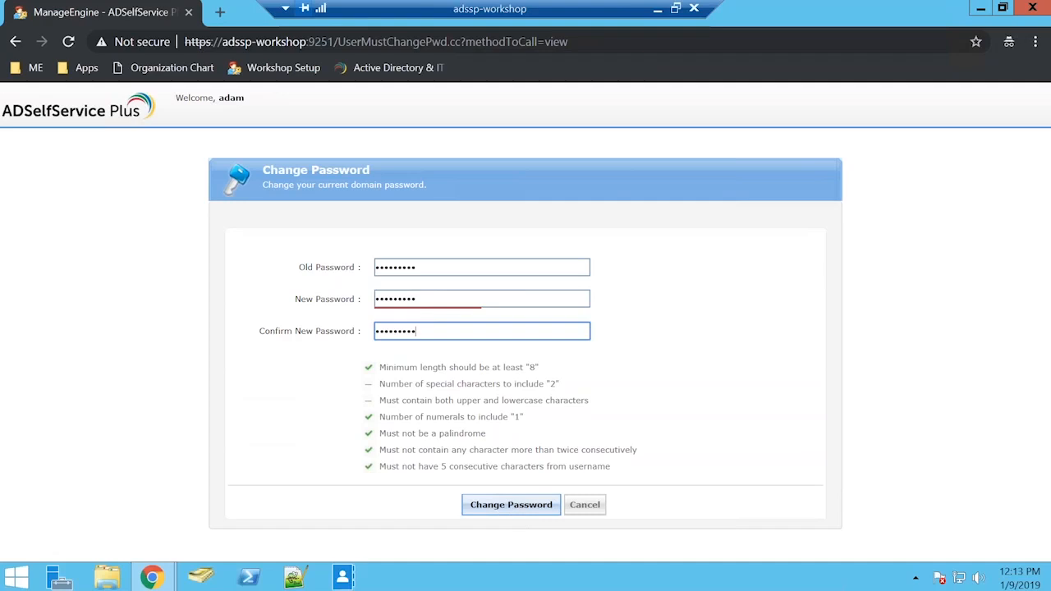
pyautogui.click(511, 505)
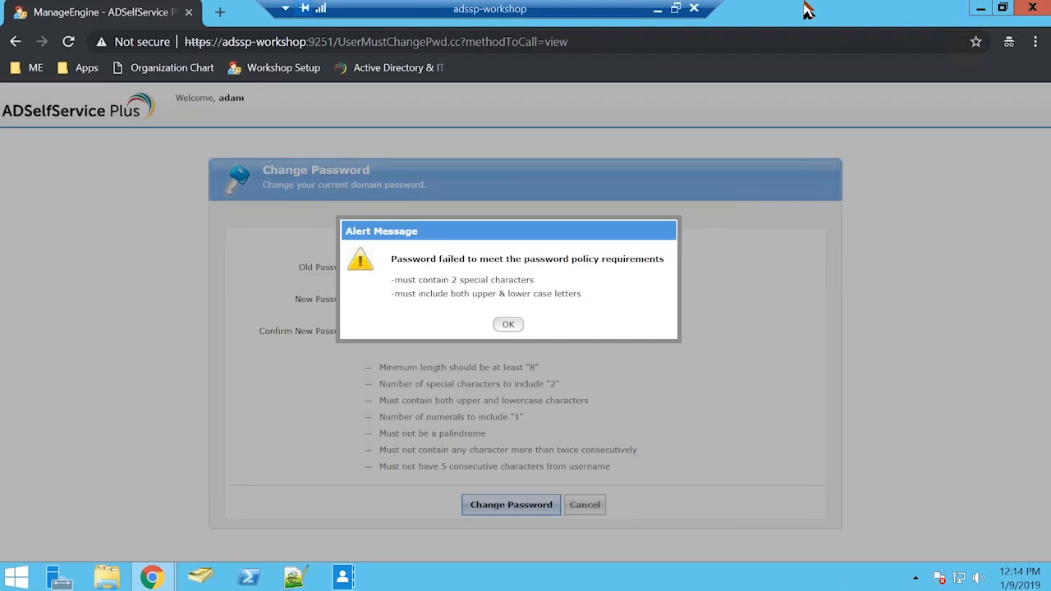
pyautogui.click(833, 38)
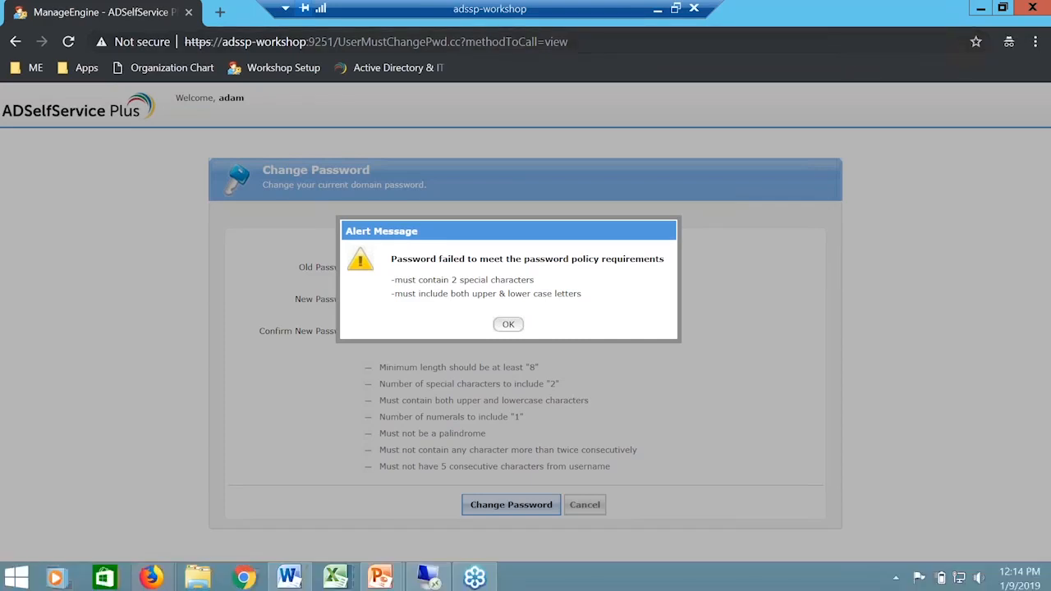
pyautogui.click(504, 326)
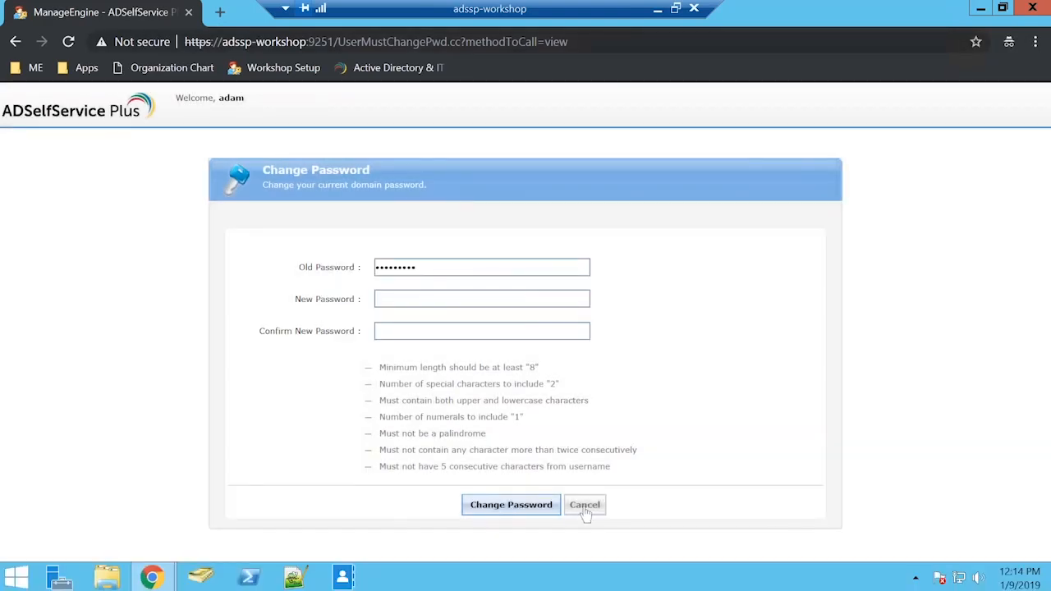
pyautogui.click(585, 508)
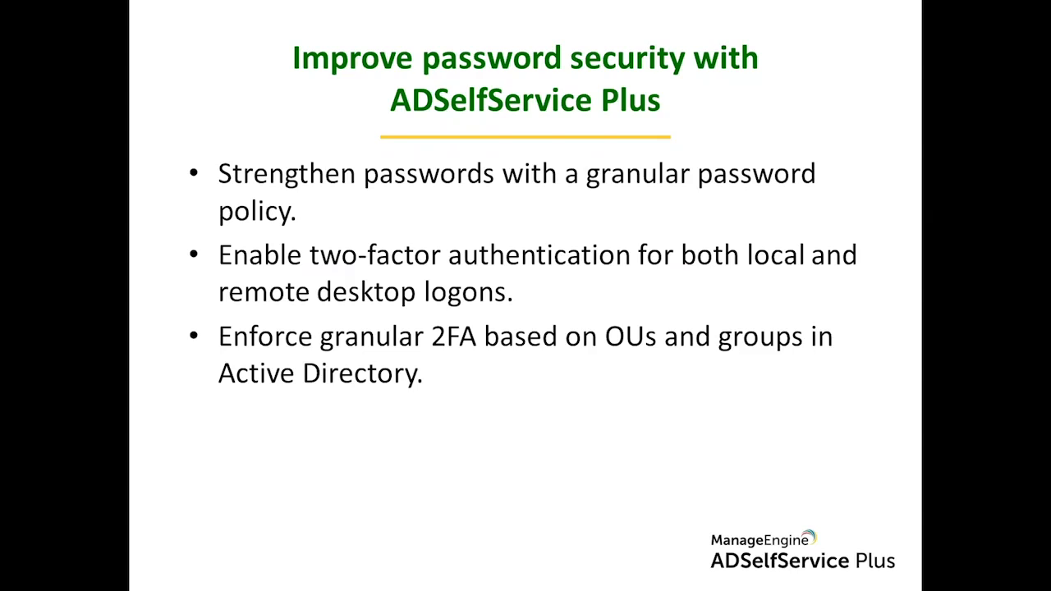
# Step: Return to the portal, log in with the admin account and open the Windows Logon TFA settings under GINA/Mac (Ctrl+Alt+Del)
pyautogui.hotkey('alt', 'Tab')
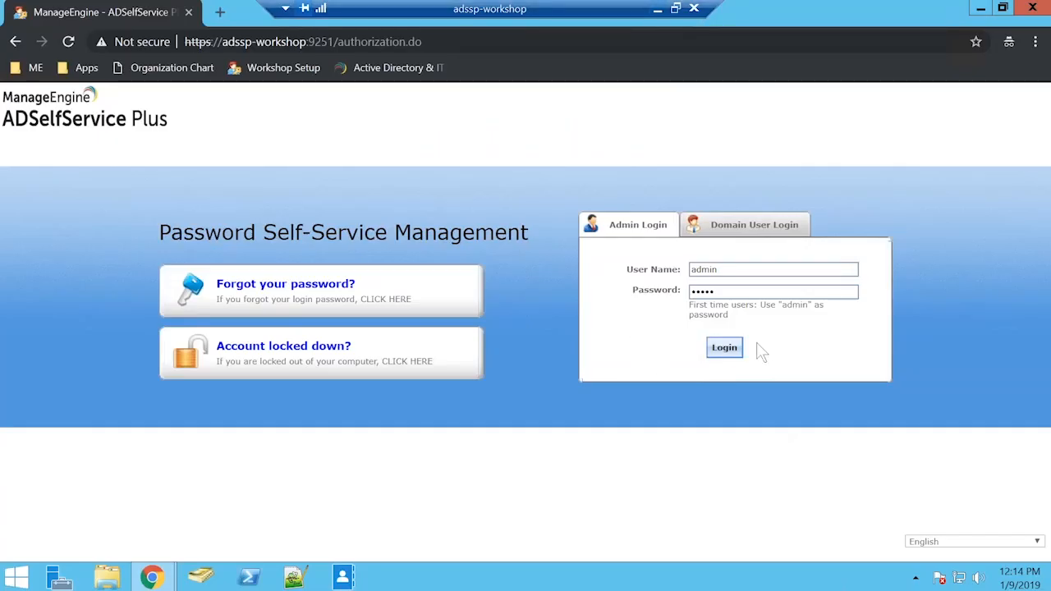
pyautogui.click(724, 347)
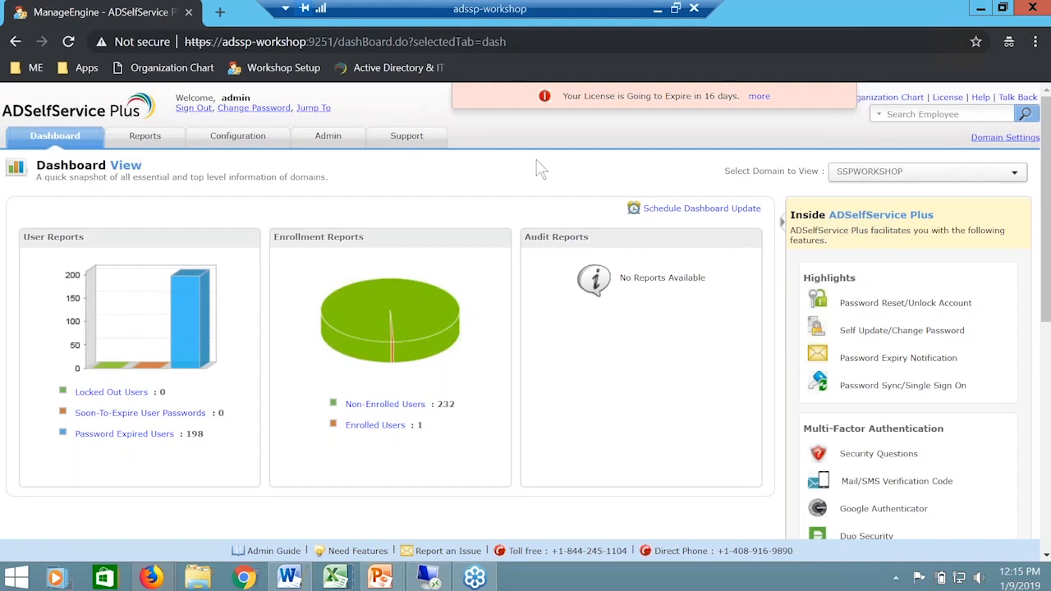
pyautogui.click(256, 141)
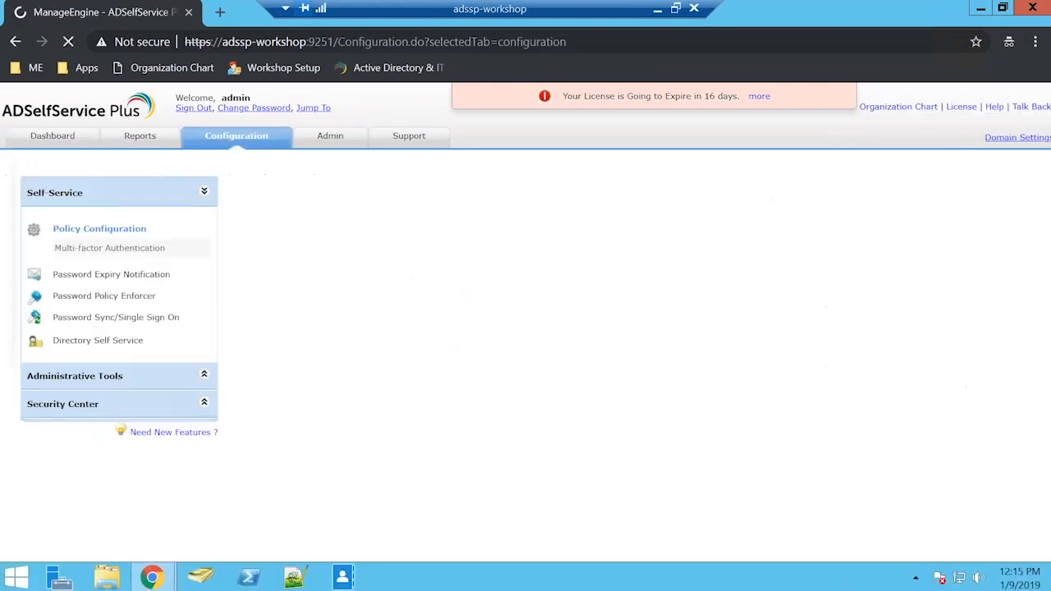
pyautogui.click(117, 386)
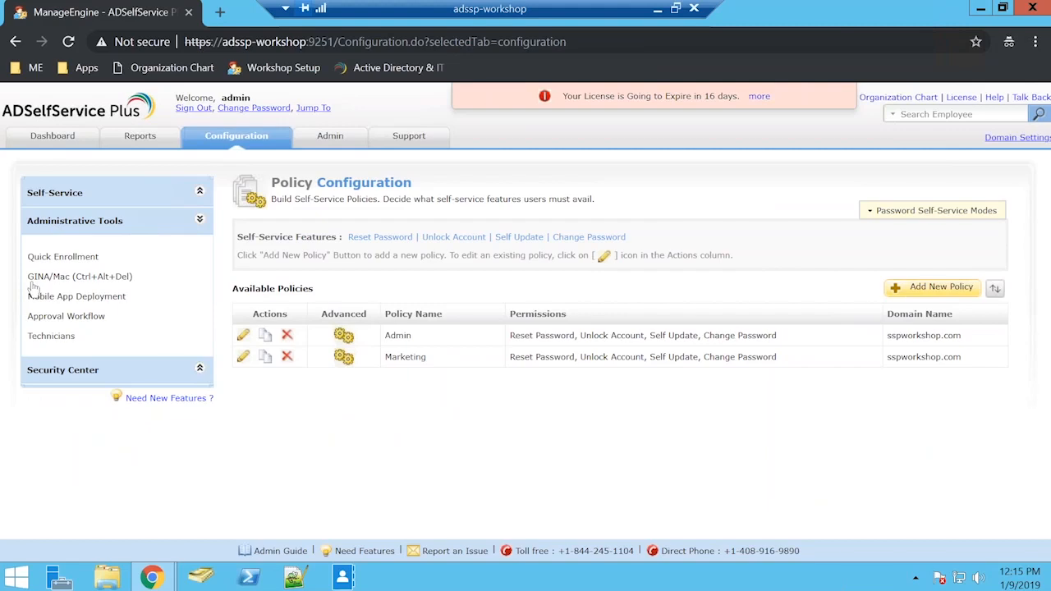
pyautogui.click(121, 280)
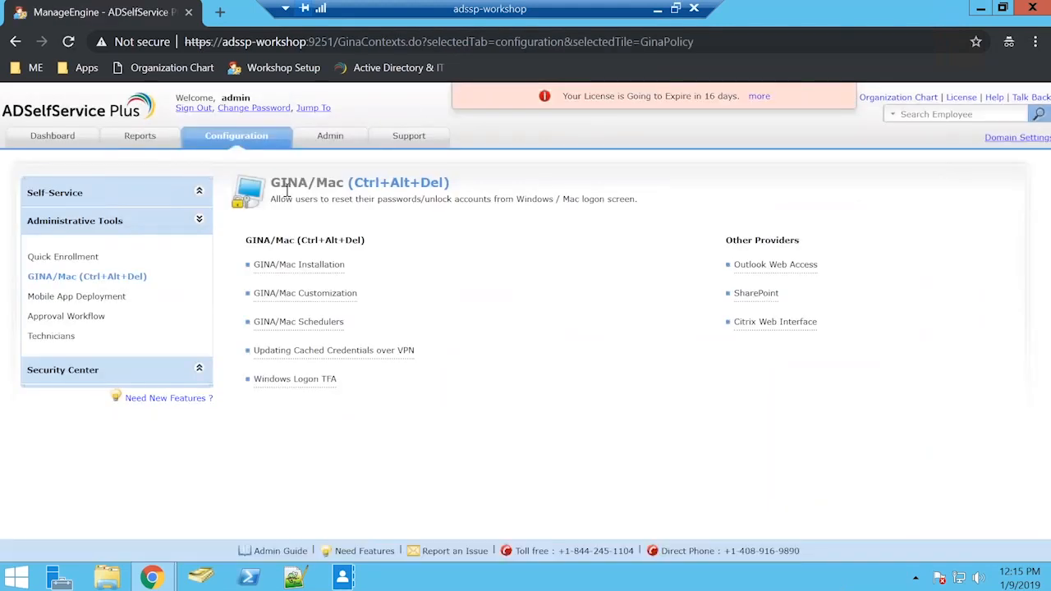
pyautogui.click(295, 379)
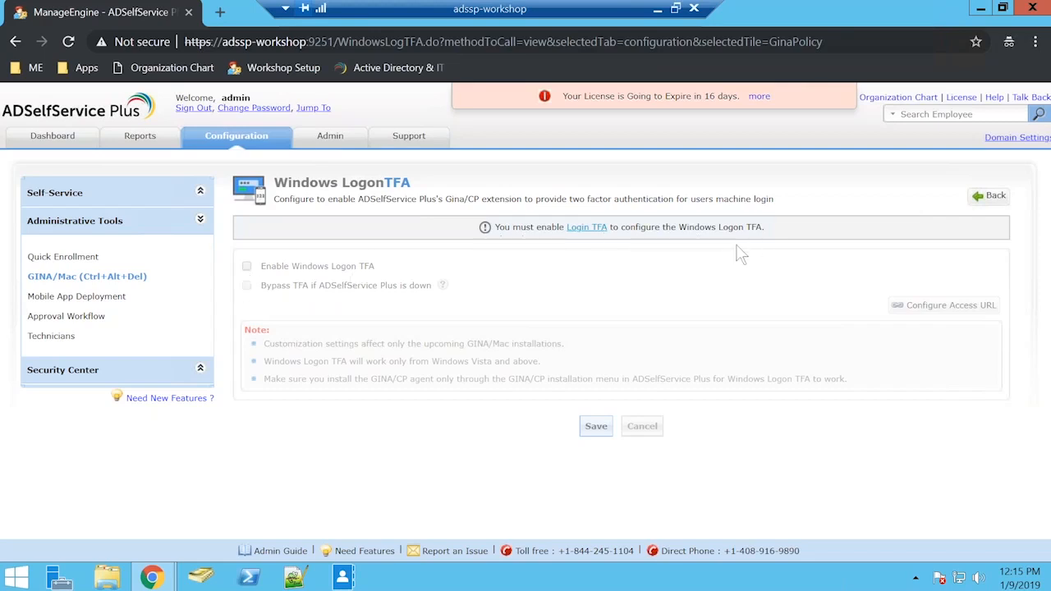
# Step: Enable Login TFA two-factor authentication for the Admin policy using an email verification code, and apply the setting
pyautogui.click(588, 228)
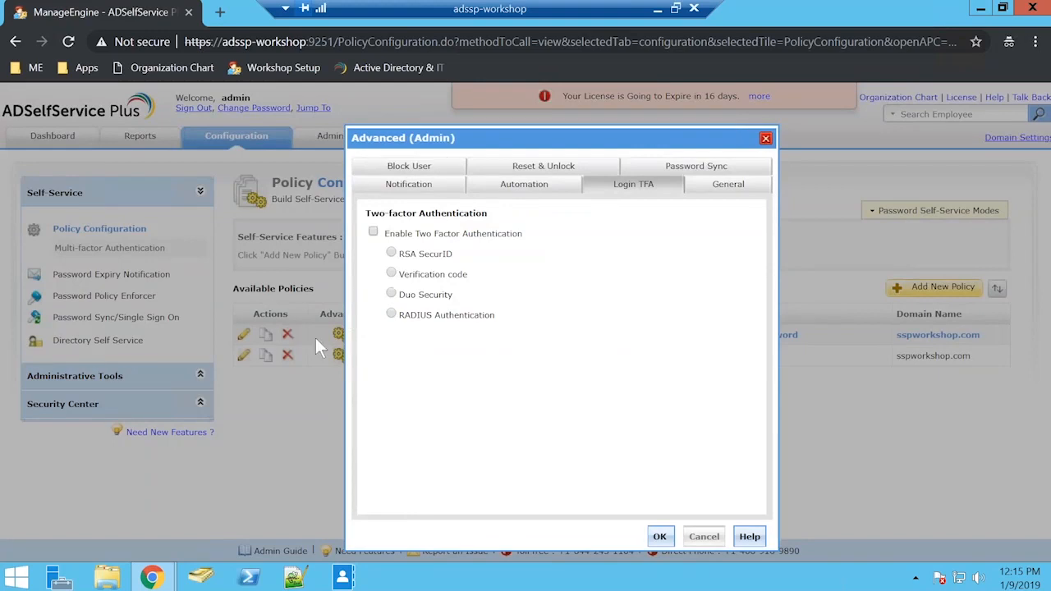
pyautogui.click(1042, 51)
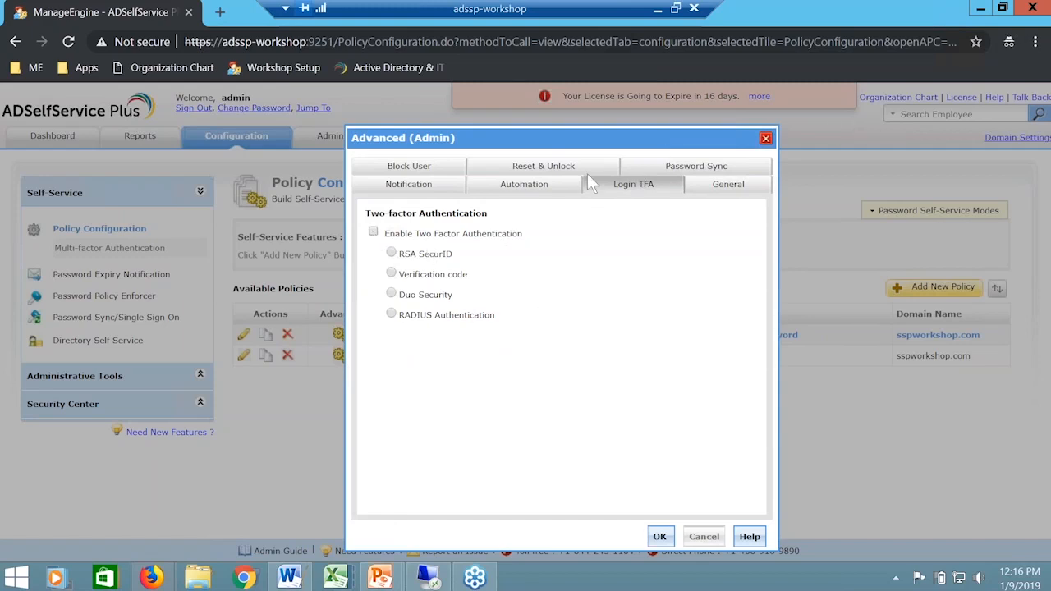
pyautogui.click(373, 233)
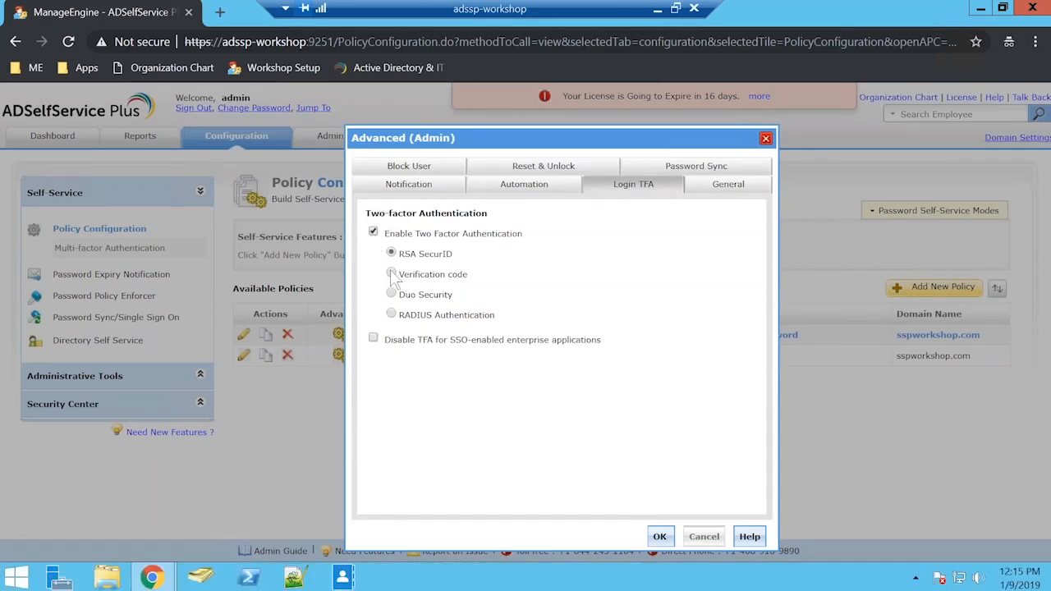
pyautogui.click(392, 274)
pyautogui.click(407, 295)
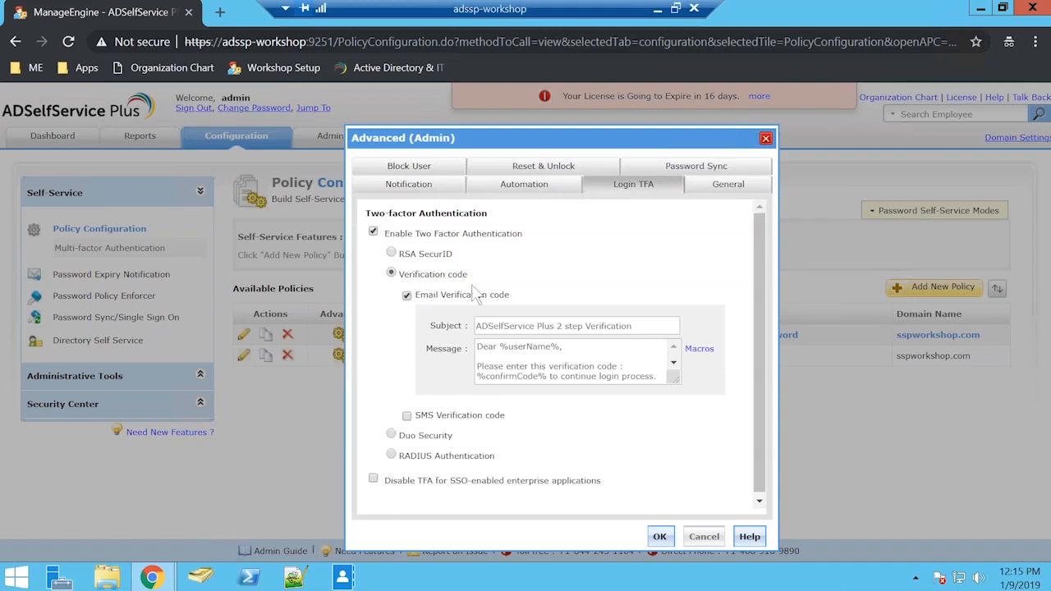
pyautogui.click(475, 288)
pyautogui.click(482, 291)
pyautogui.click(670, 538)
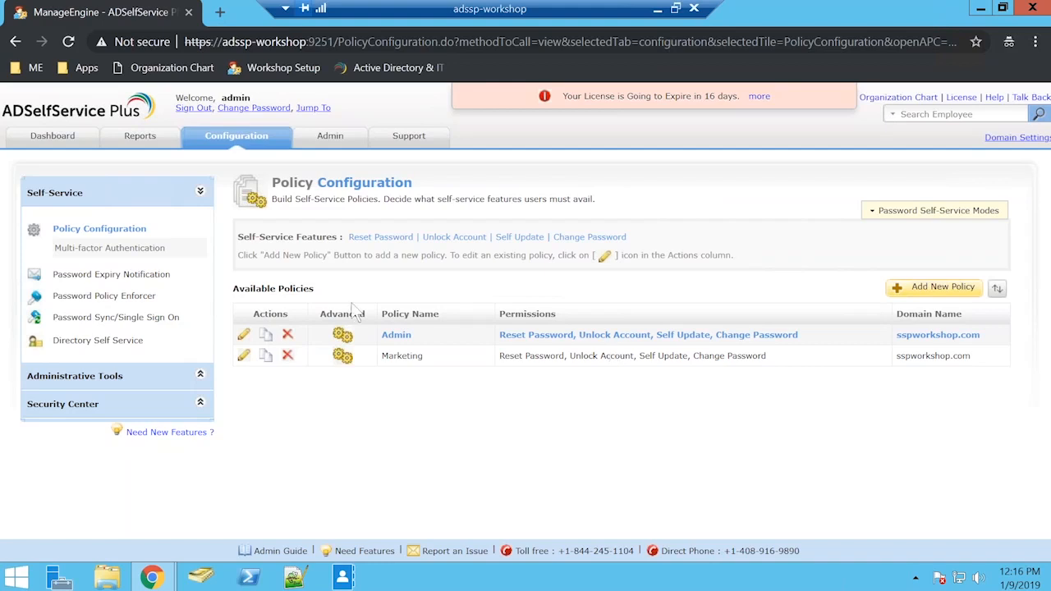
# Step: Enable Windows Logon TFA in the GINA/Mac (Ctrl+Alt+Del) settings without bypass when ADSelfService Plus is down, save, and return to the GINA/Mac overview
pyautogui.click(123, 377)
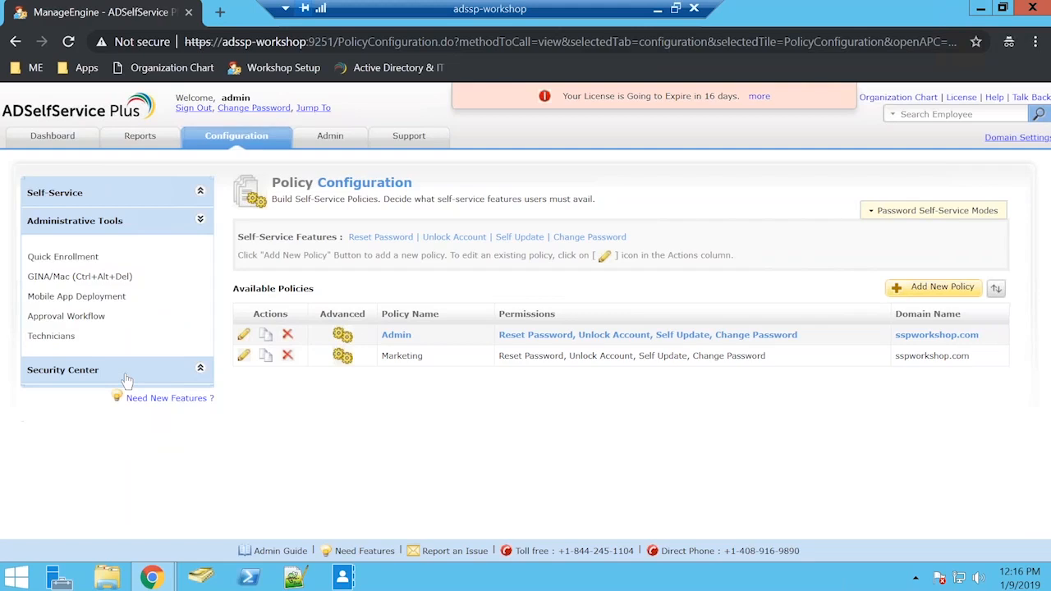
pyautogui.click(115, 279)
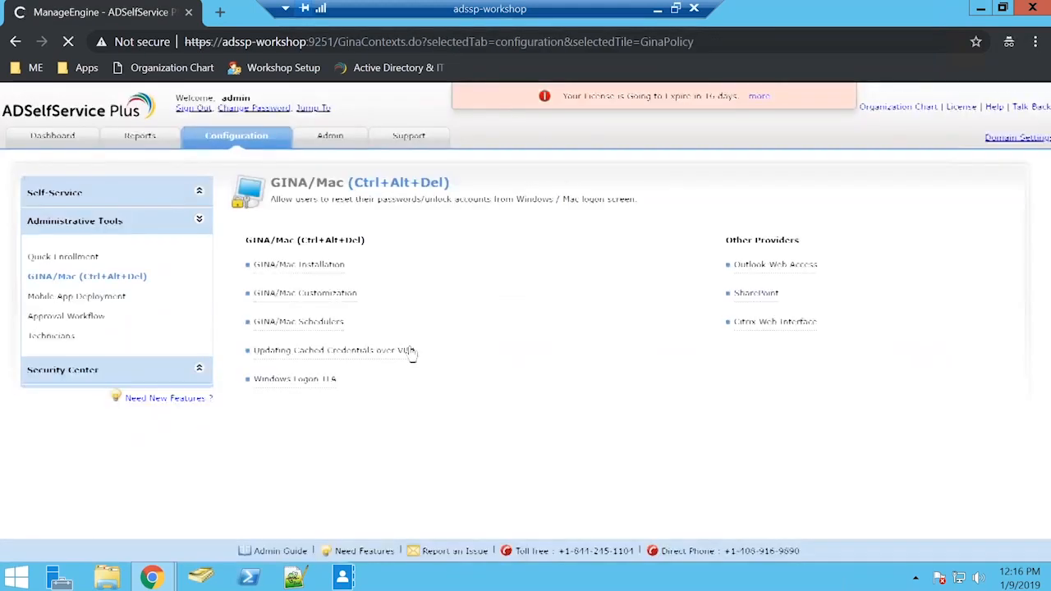
pyautogui.click(301, 381)
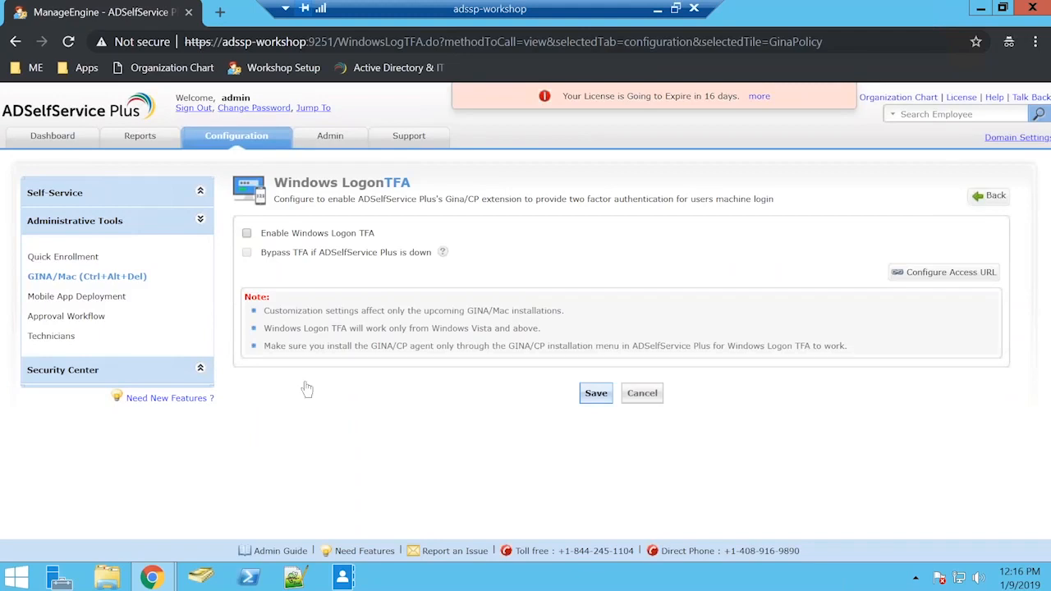
pyautogui.click(246, 235)
pyautogui.click(246, 253)
pyautogui.click(247, 253)
pyautogui.click(597, 393)
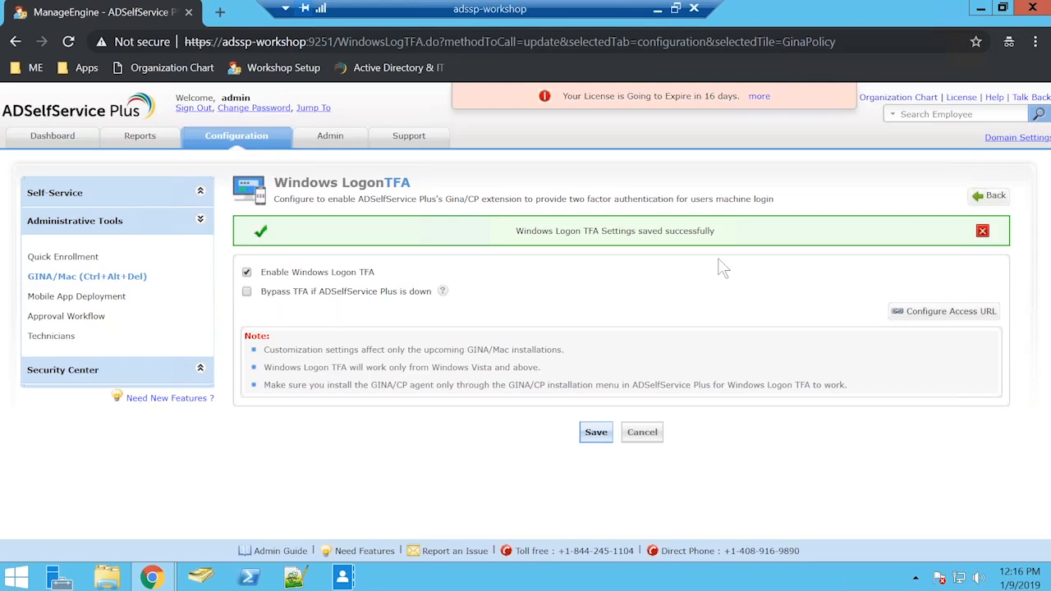
pyautogui.click(64, 279)
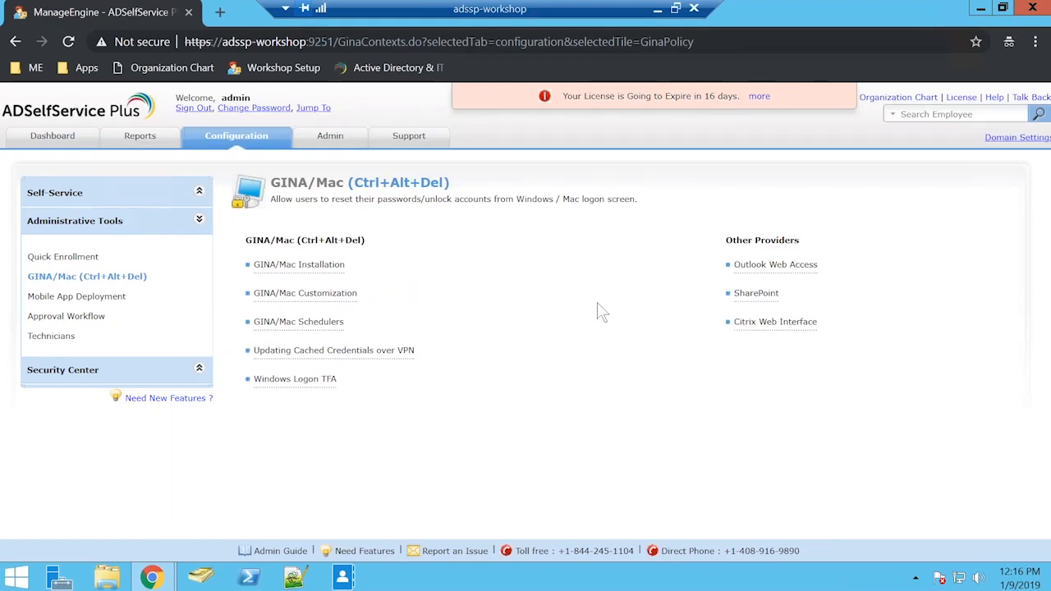
# Step: Open Remote Desktop Connection and connect to adssp-workshop as the SSPWORKSHOP domain user with the account password
pyautogui.press('super')
pyautogui.write('e')
pyautogui.write('em')
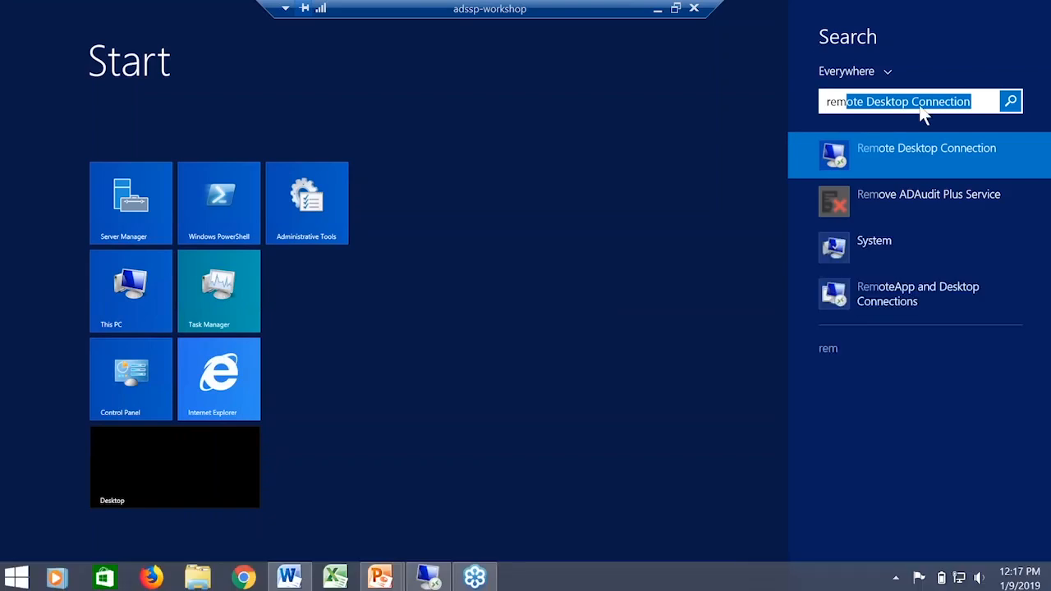
pyautogui.click(913, 148)
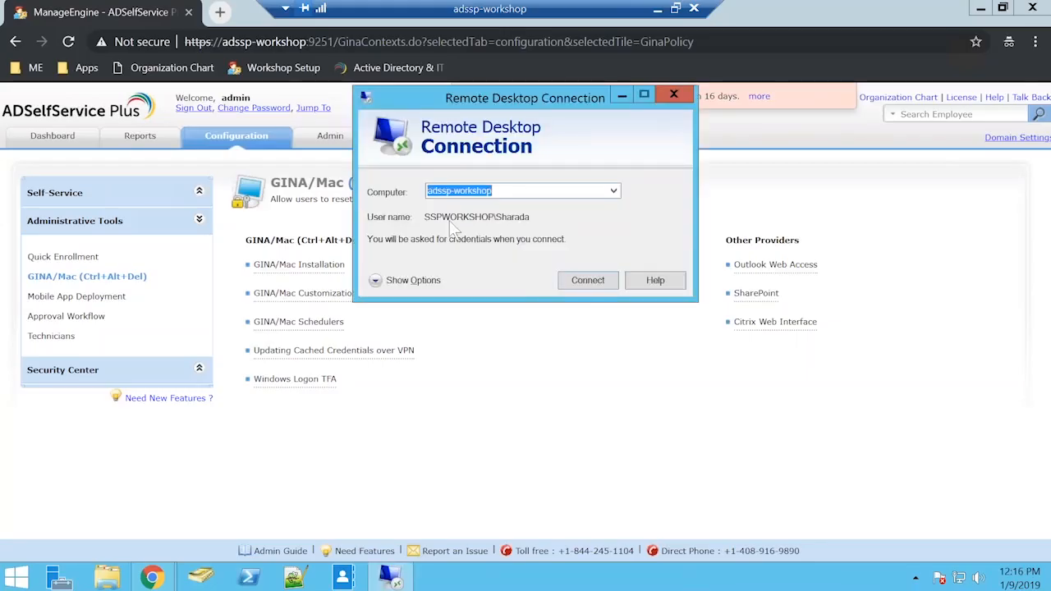
pyautogui.click(582, 280)
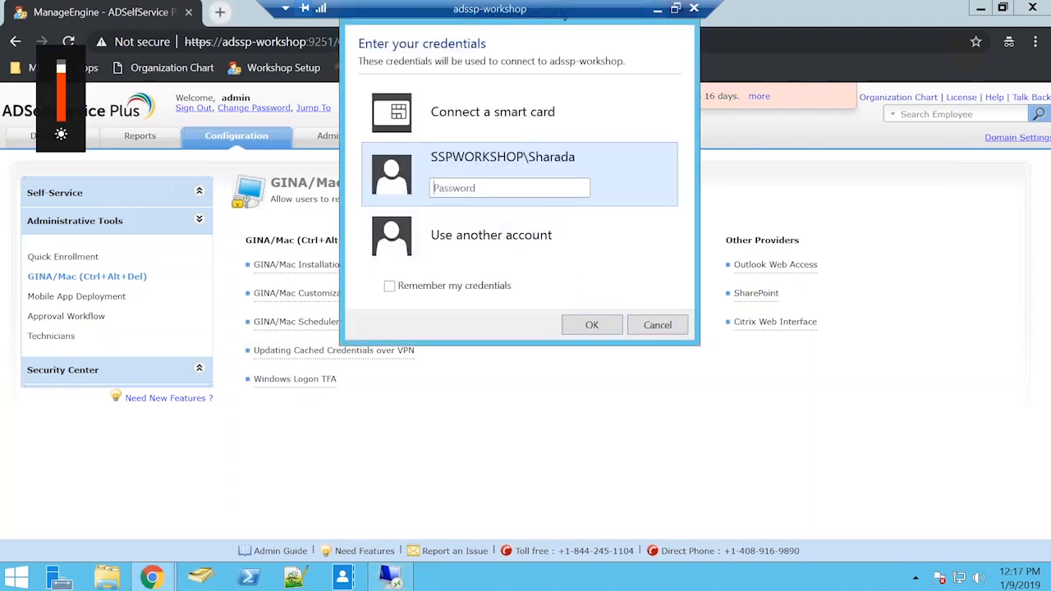
pyautogui.write('•••••••••')
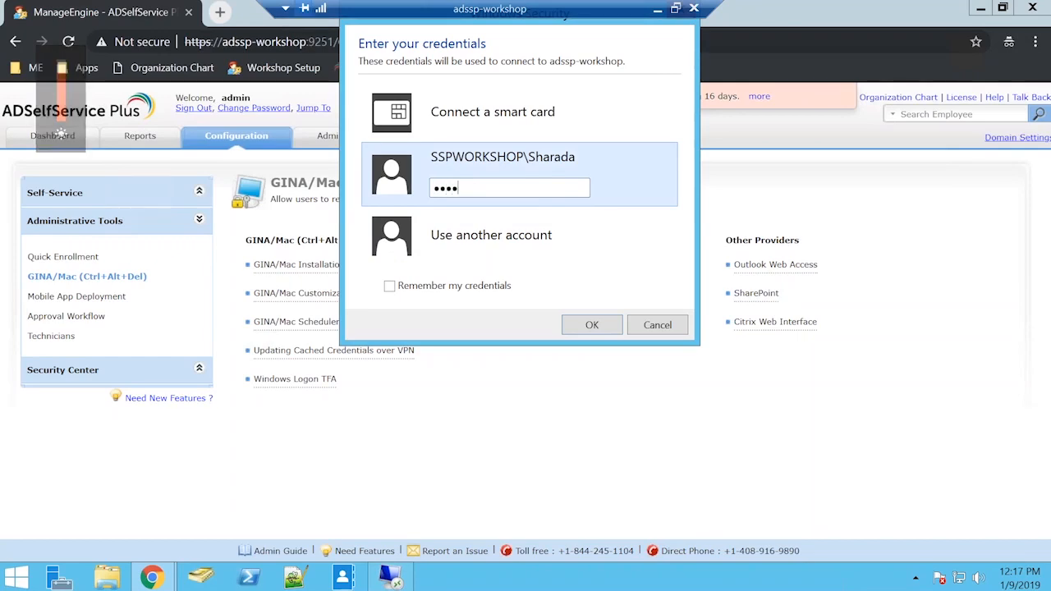
pyautogui.press('Return')
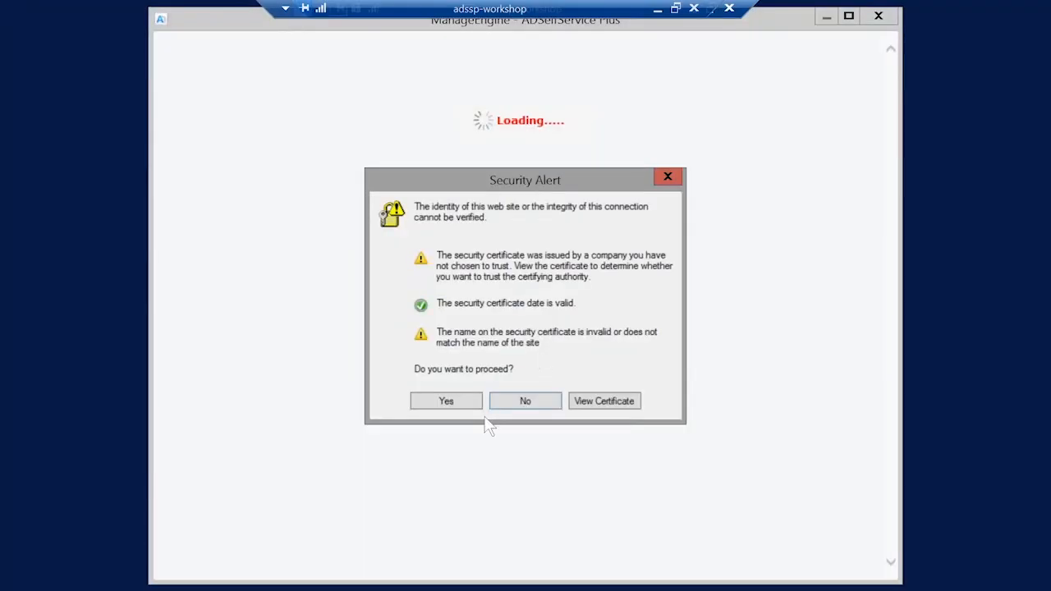
# Step: Accept the security certificate alert and request an email verification code for the domain user's email address
pyautogui.click(470, 402)
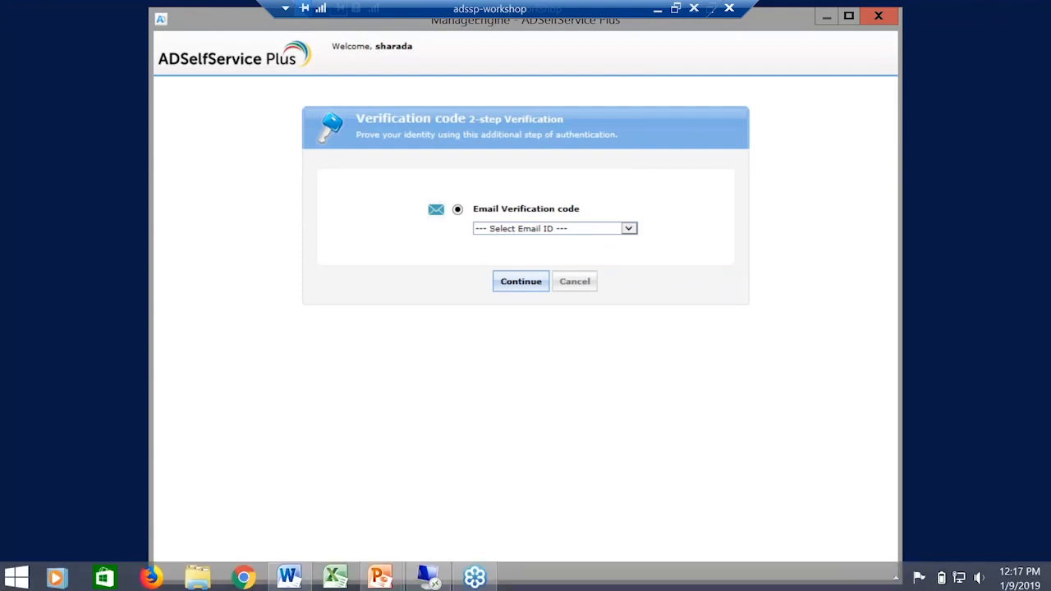
pyautogui.click(605, 234)
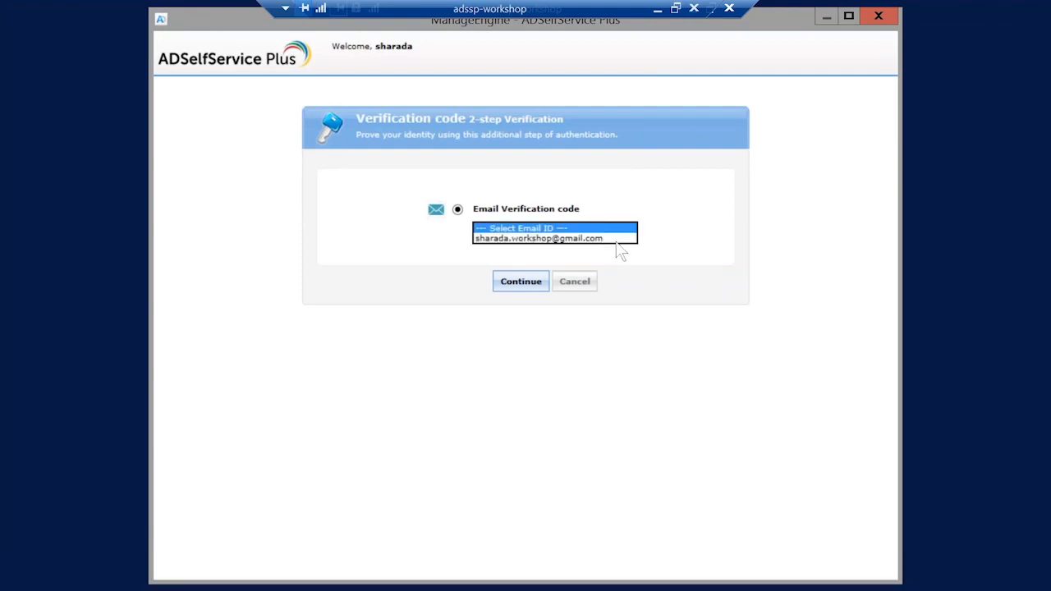
pyautogui.click(621, 239)
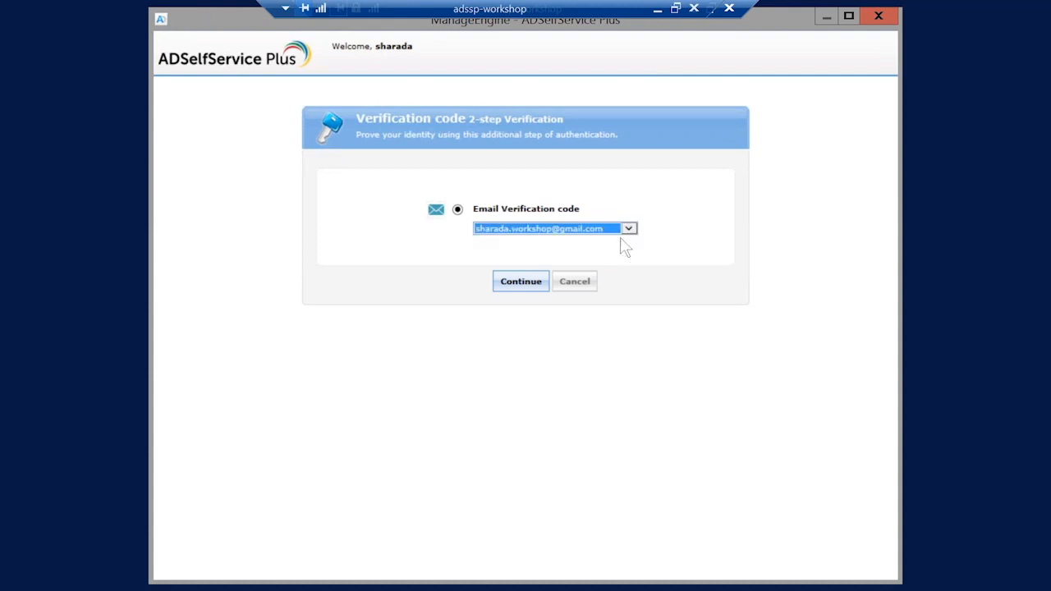
pyautogui.click(493, 281)
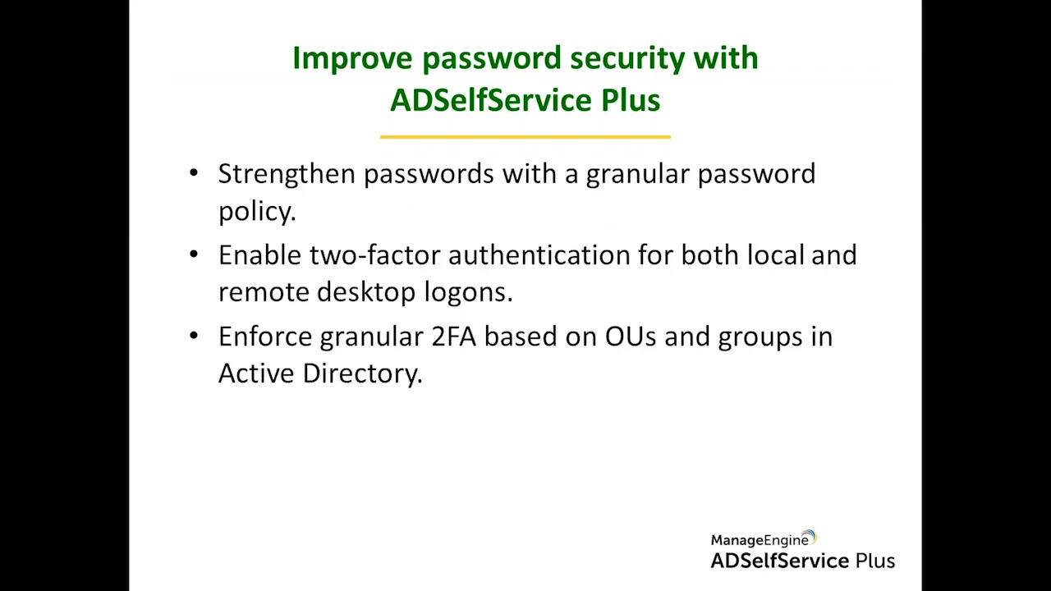
# Step: Switch from the remote session to the Gmail inbox in Chrome and open the "ADSelfService Plus 2 step Verification" message
pyautogui.press('Right')
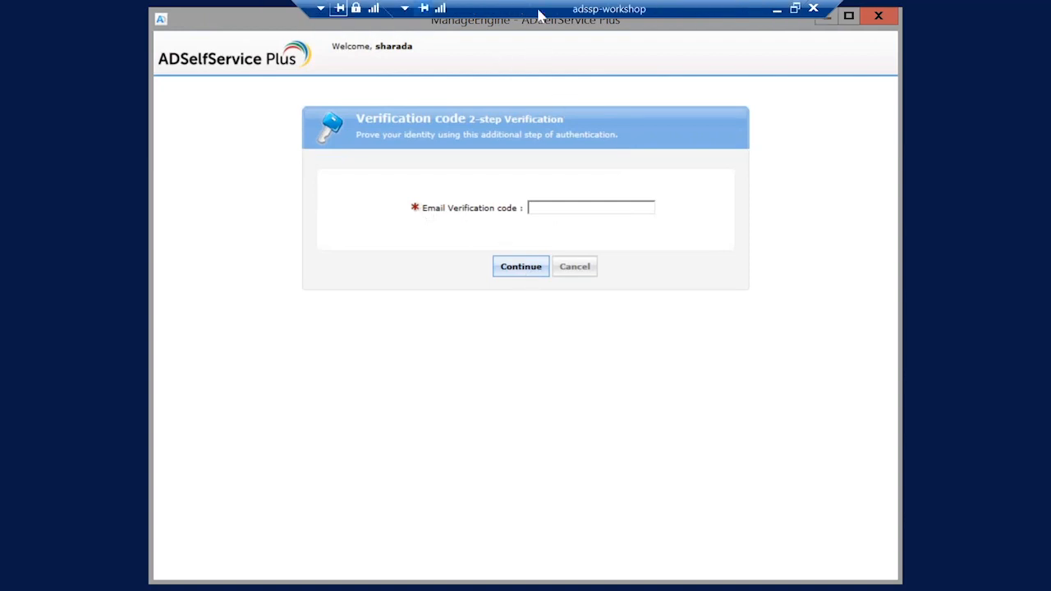
pyautogui.moveTo(402, 13); pyautogui.dragTo(196, 9)
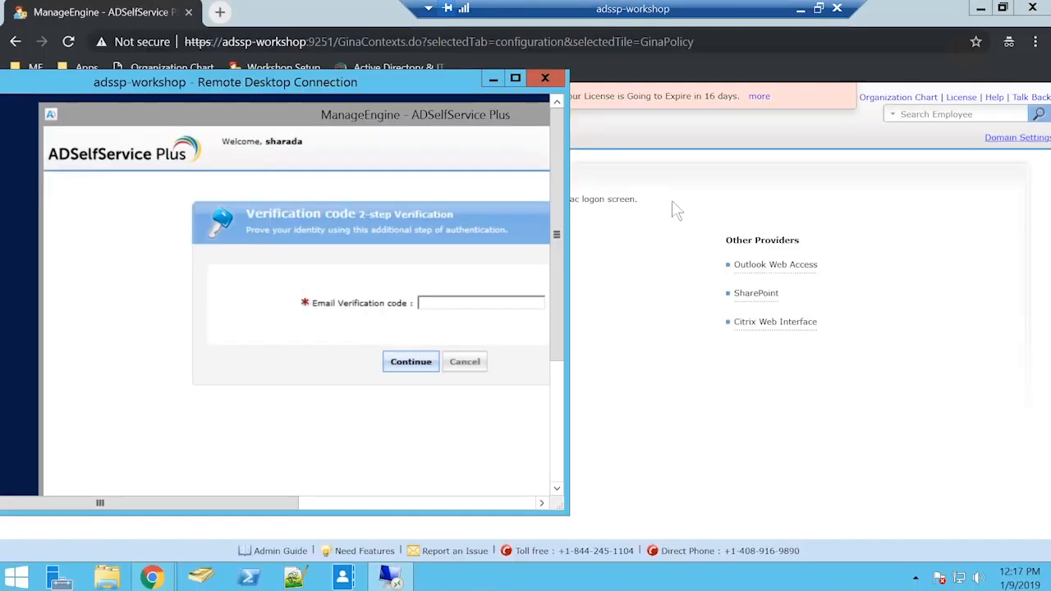
pyautogui.click(653, 210)
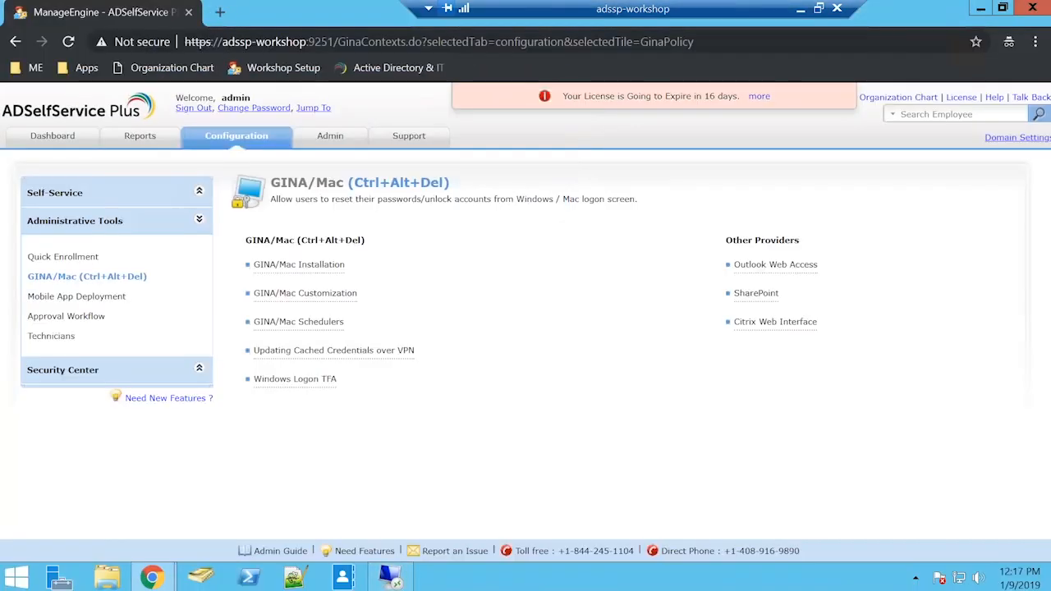
pyautogui.click(220, 11)
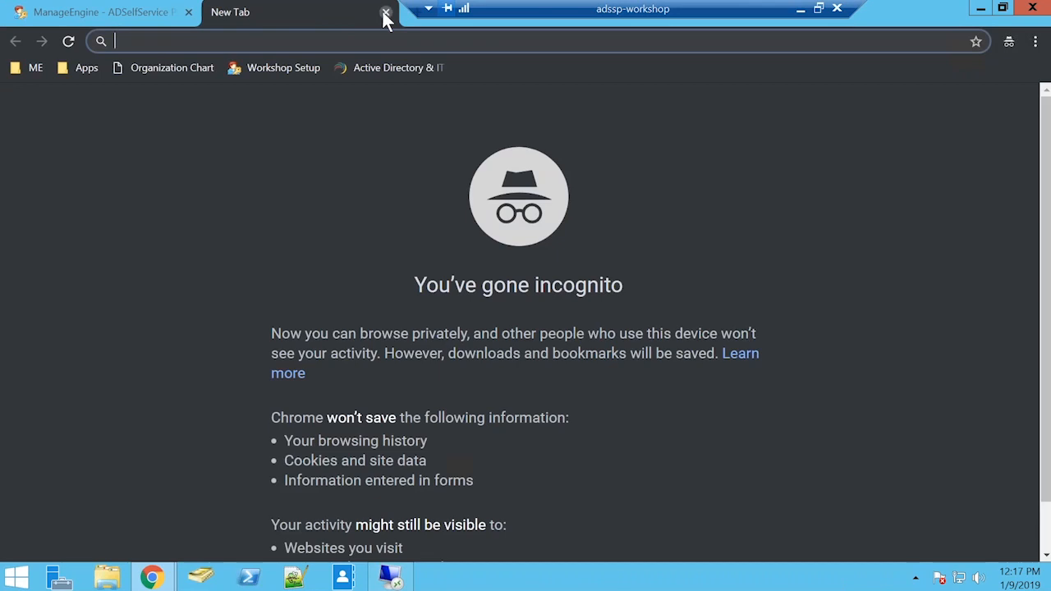
pyautogui.hotkey('ctrl', 'w')
pyautogui.moveTo(152, 579)
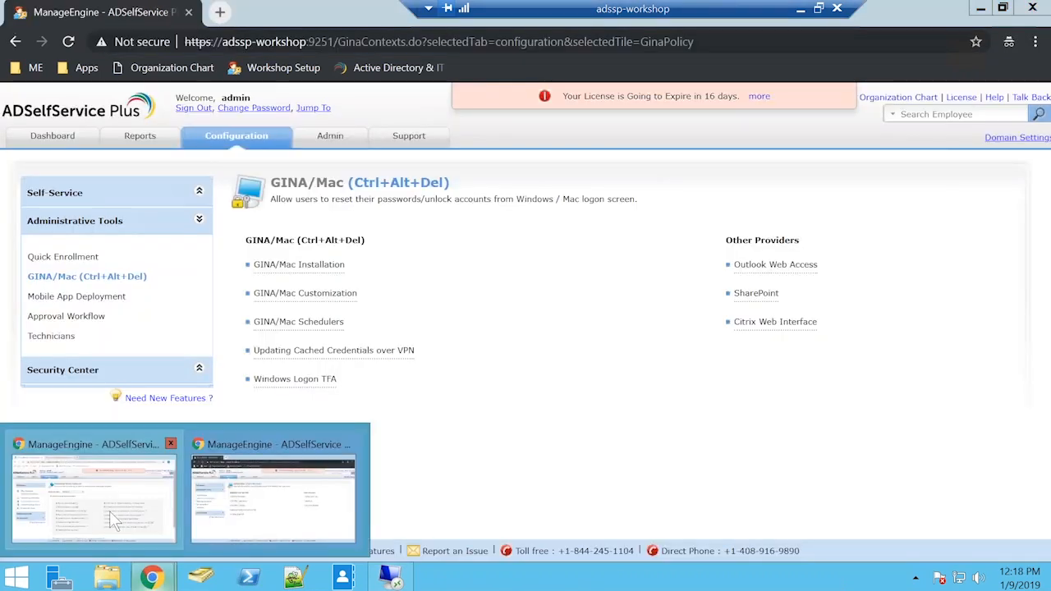
pyautogui.click(110, 510)
pyautogui.click(309, 15)
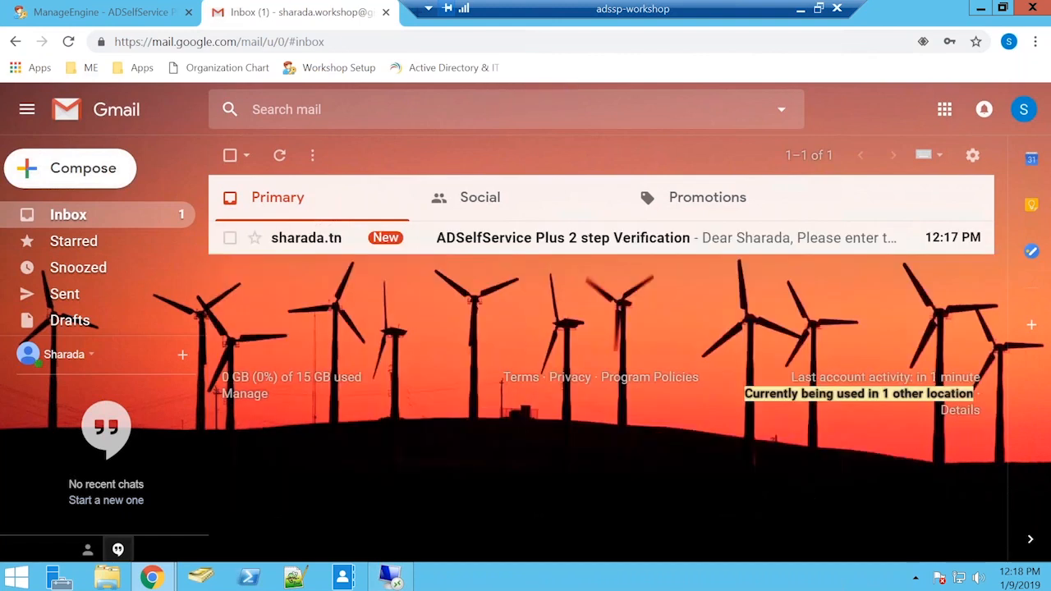
pyautogui.click(520, 239)
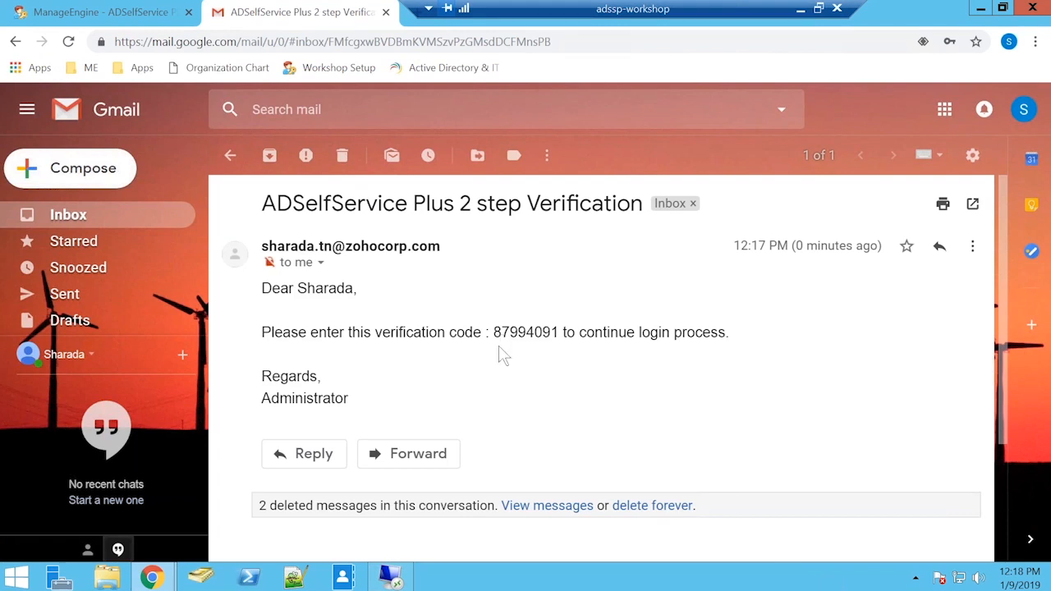
# Step: Return to the Remote Desktop session and submit the email verification code to complete the Windows logon
pyautogui.click(392, 577)
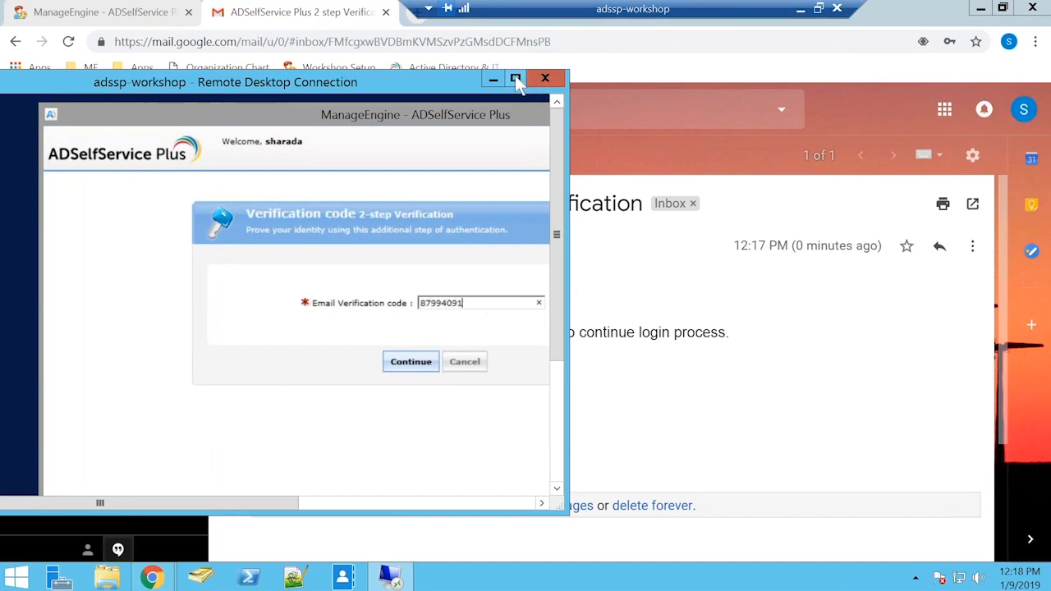
pyautogui.click(515, 78)
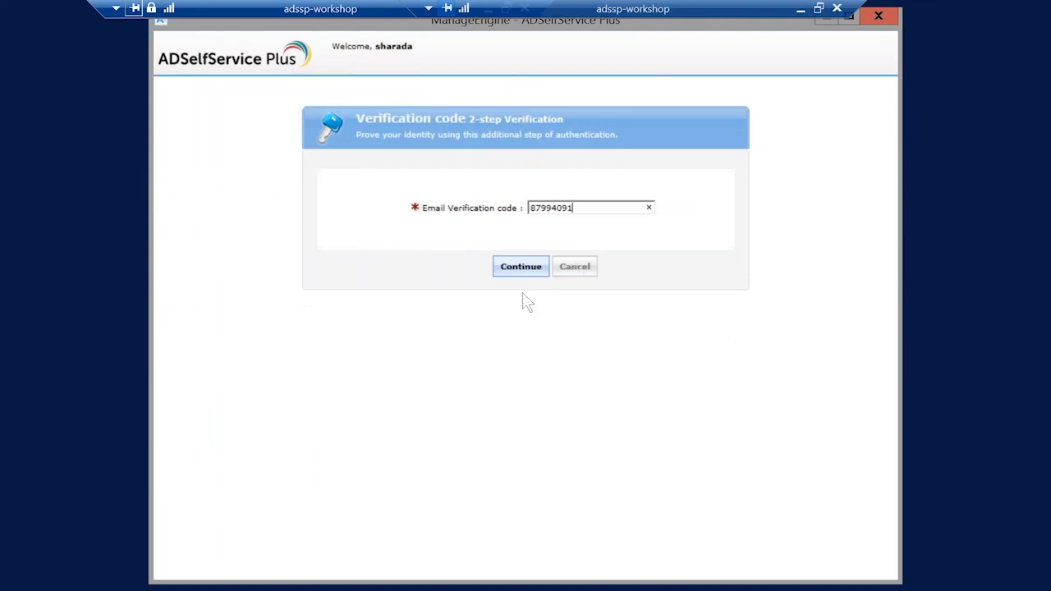
pyautogui.press('Return')
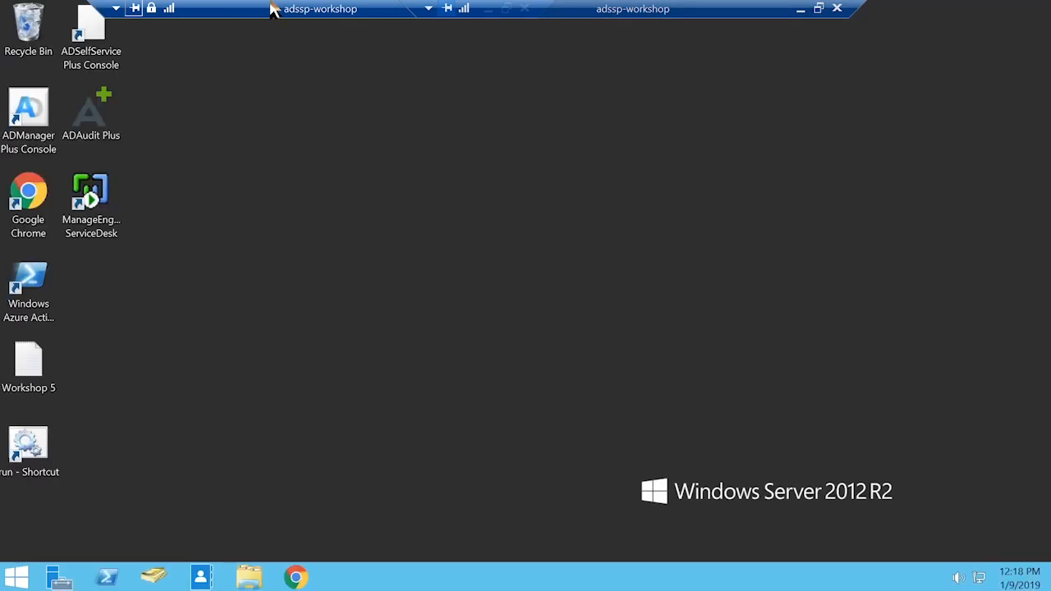
# Step: Sign the domain user out of the remote Windows session
pyautogui.press('super')
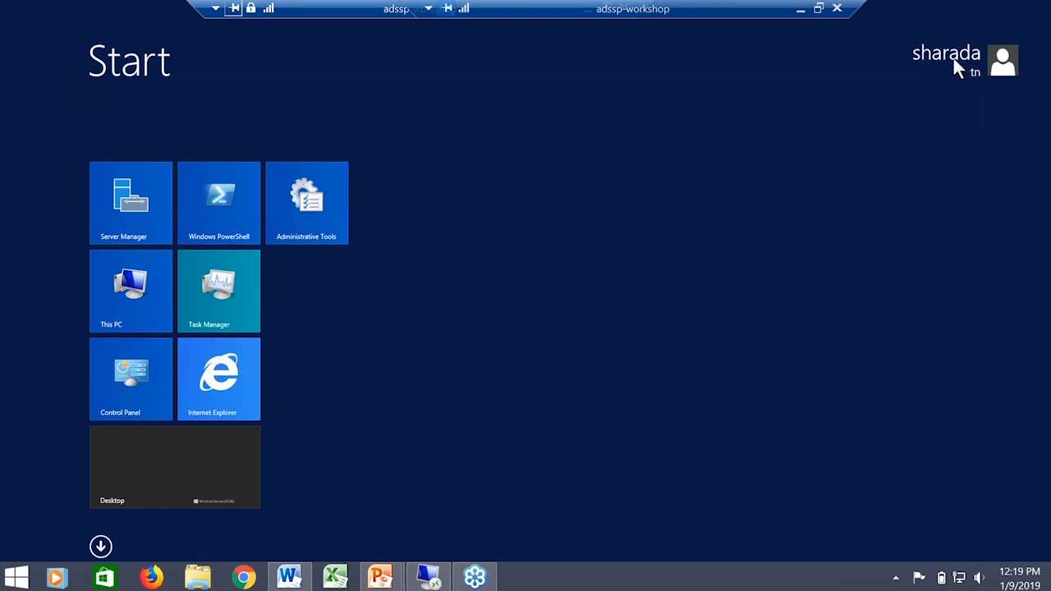
pyautogui.click(973, 71)
pyautogui.click(860, 145)
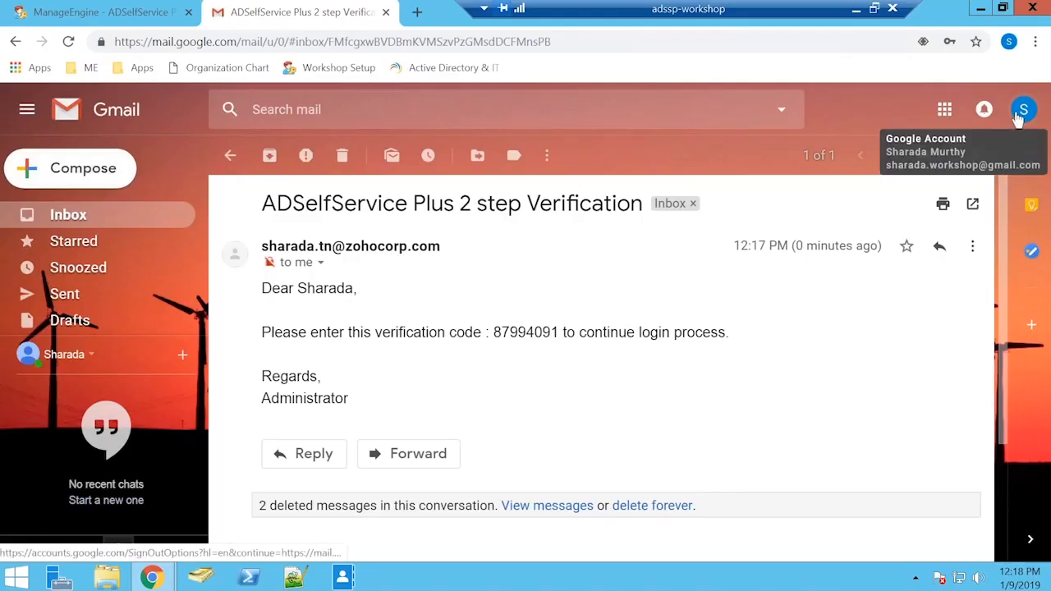
# Step: Sign out of the Gmail account and close its browser tab
pyautogui.click(1018, 115)
pyautogui.click(991, 335)
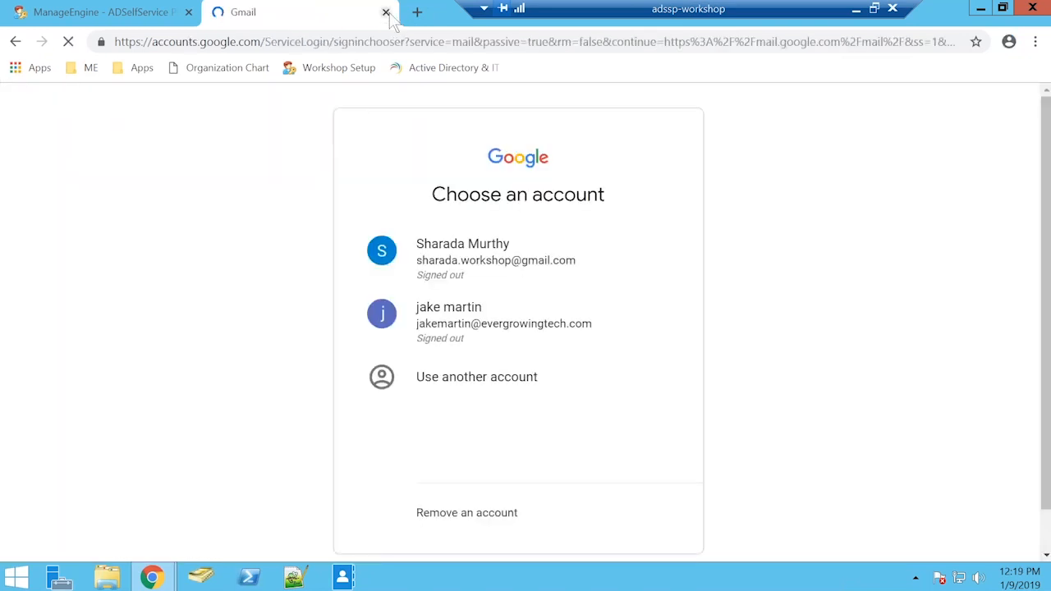
pyautogui.click(386, 12)
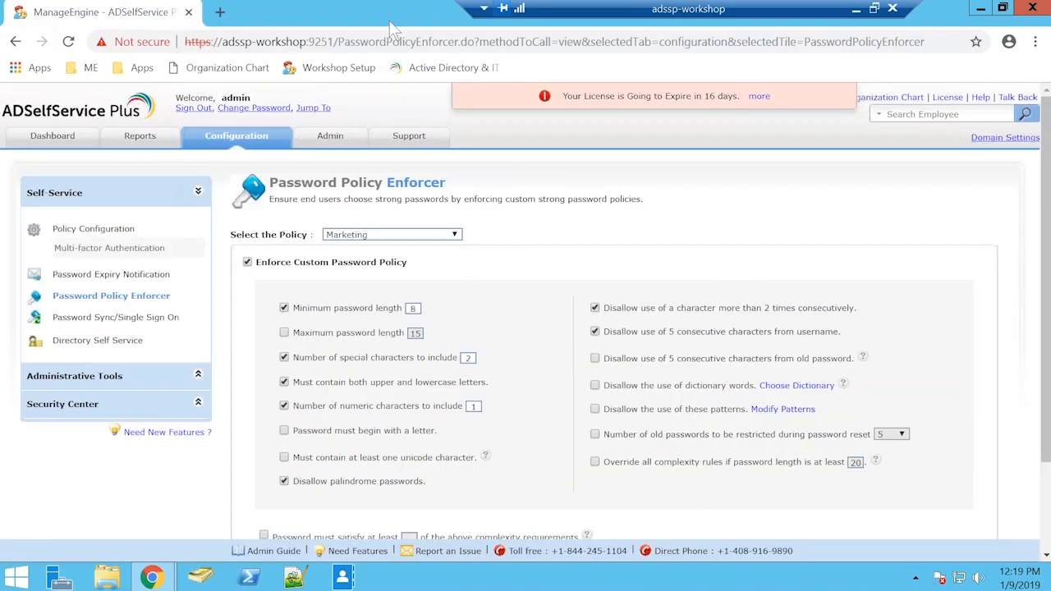
# Step: Examine the Marketing policy's Login TFA methods by turning on two-factor authentication and viewing the Verification code, Duo Security and RADIUS Authentication options
pyautogui.click(269, 141)
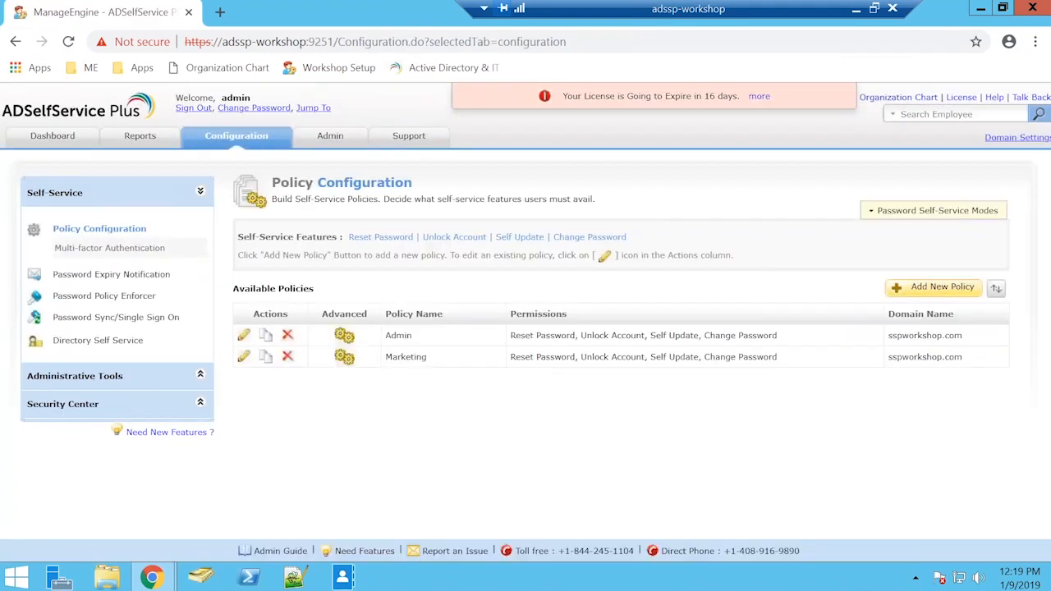
pyautogui.click(343, 357)
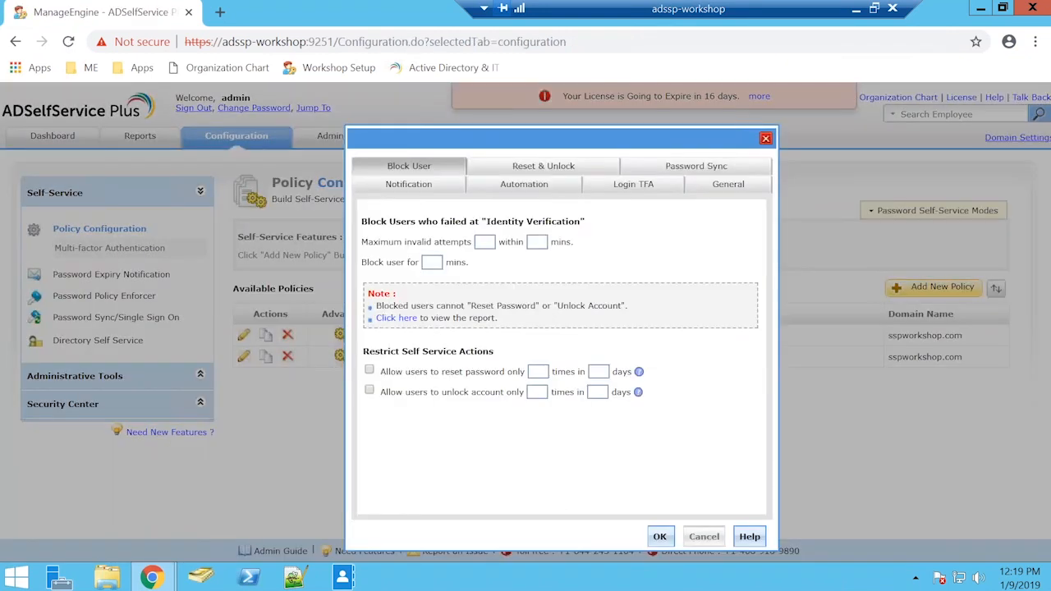
pyautogui.click(633, 186)
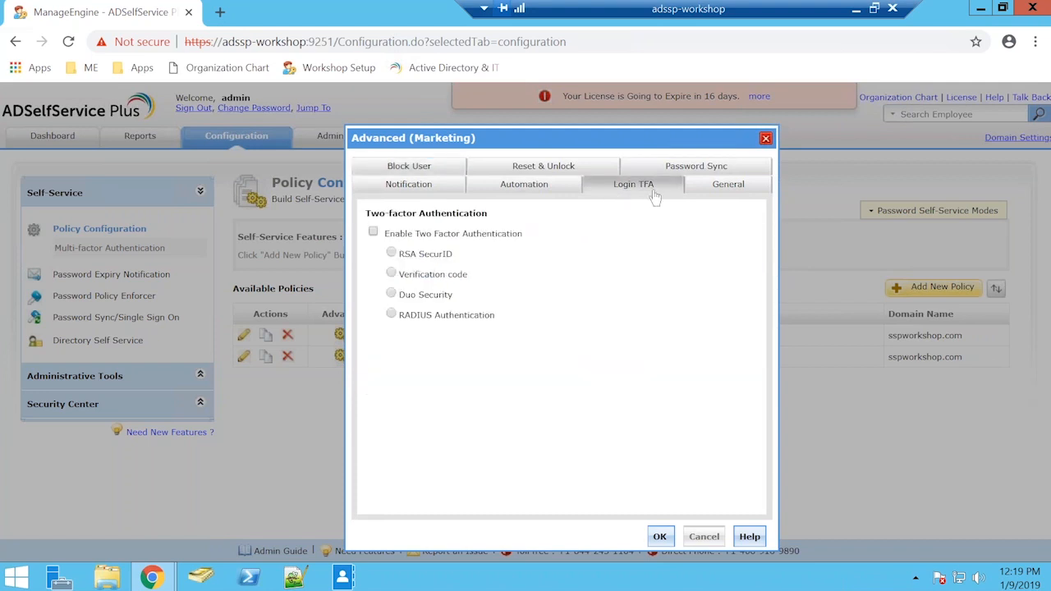
pyautogui.click(374, 233)
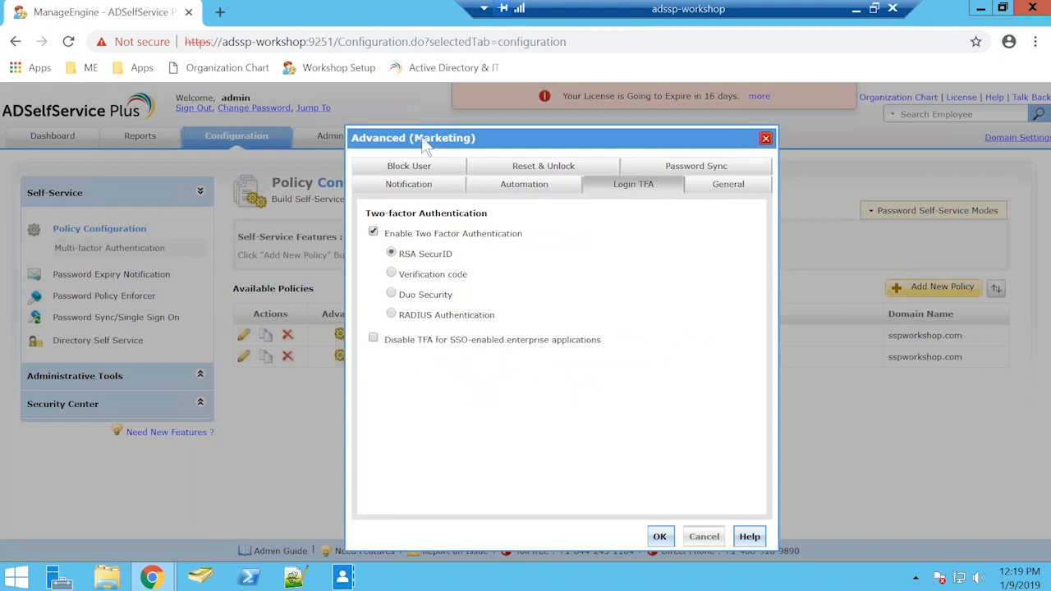
pyautogui.click(392, 275)
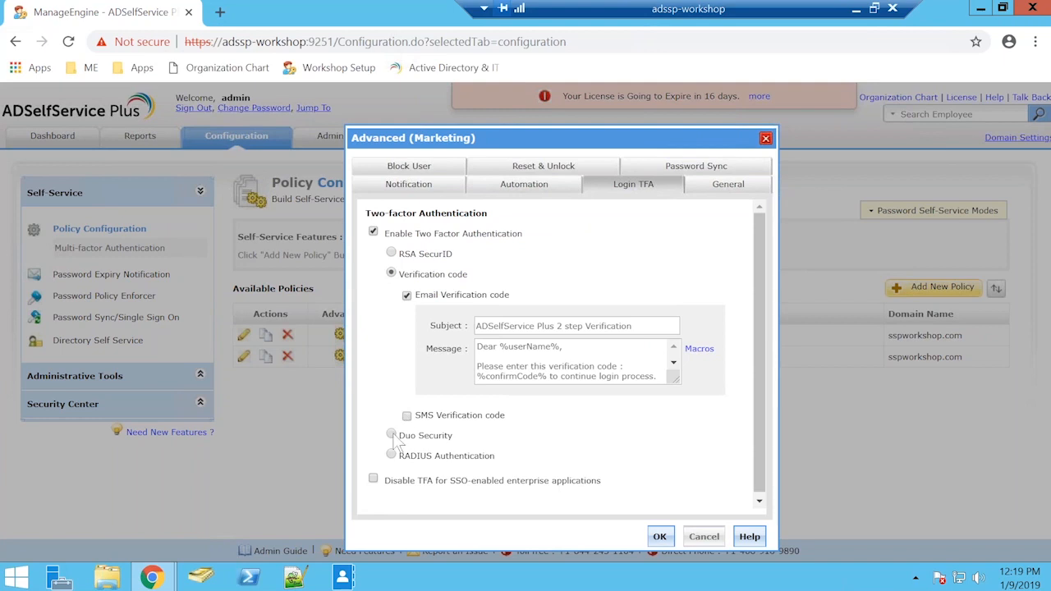
pyautogui.click(392, 436)
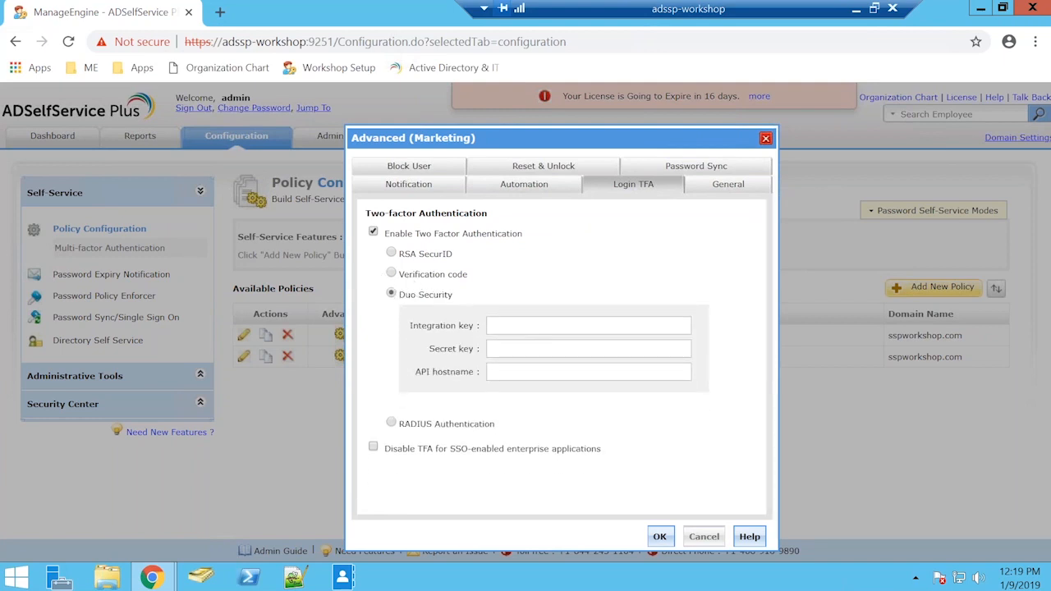
pyautogui.click(391, 423)
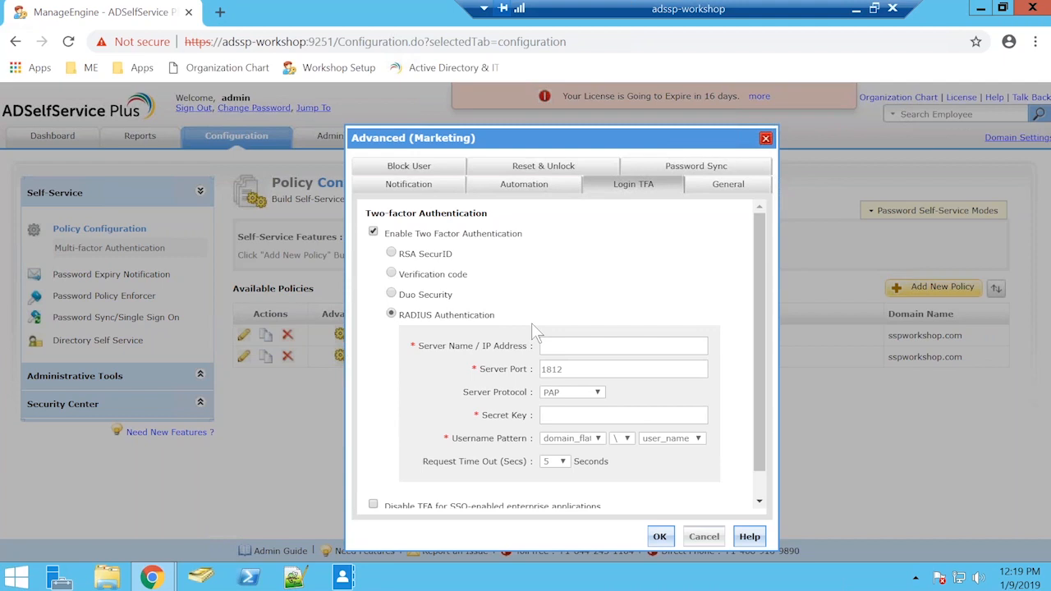
# Step: Close the Marketing policy's advanced settings without saving and return to the Policy Configuration page
pyautogui.click(1045, 86)
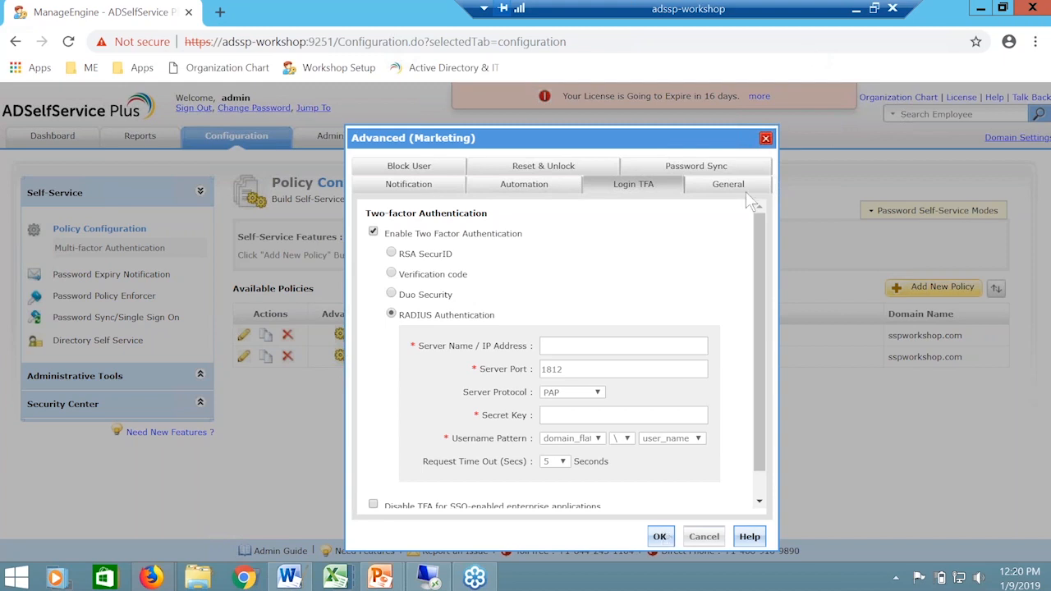
pyautogui.click(766, 138)
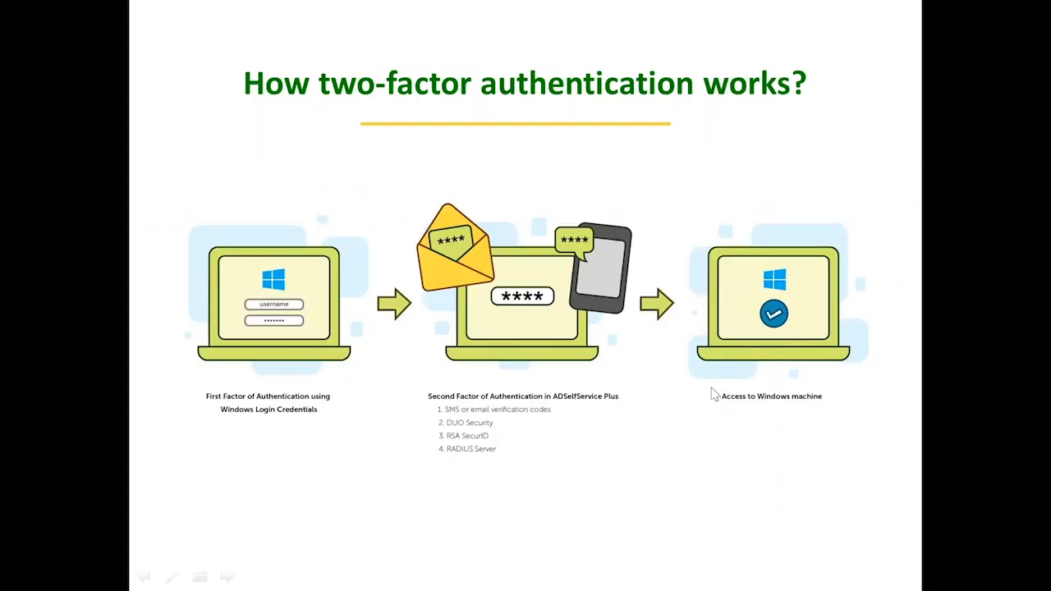
pyautogui.click(713, 391)
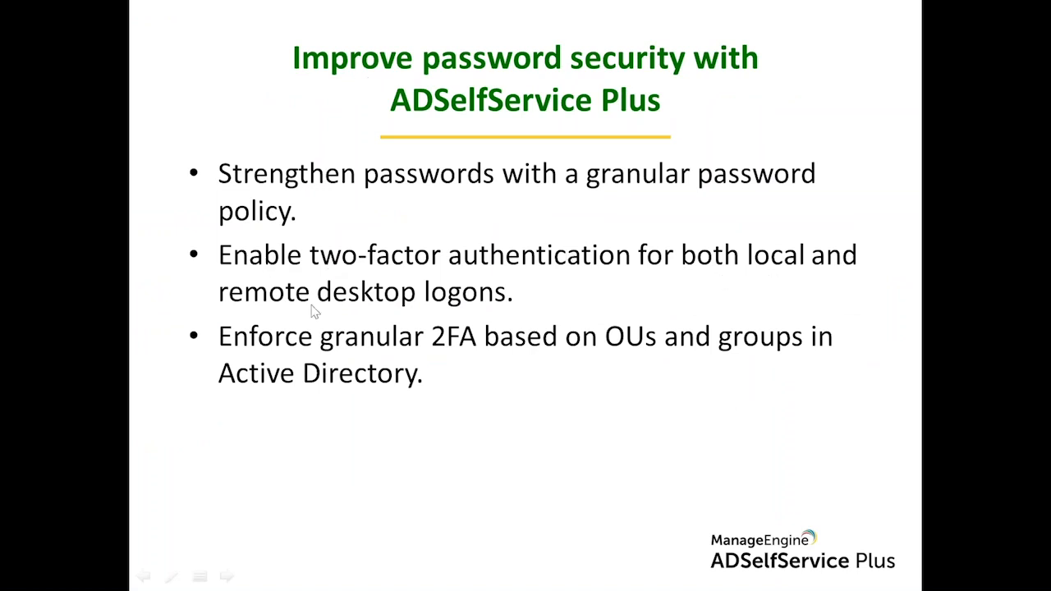
pyautogui.hotkey('alt', 'Tab')
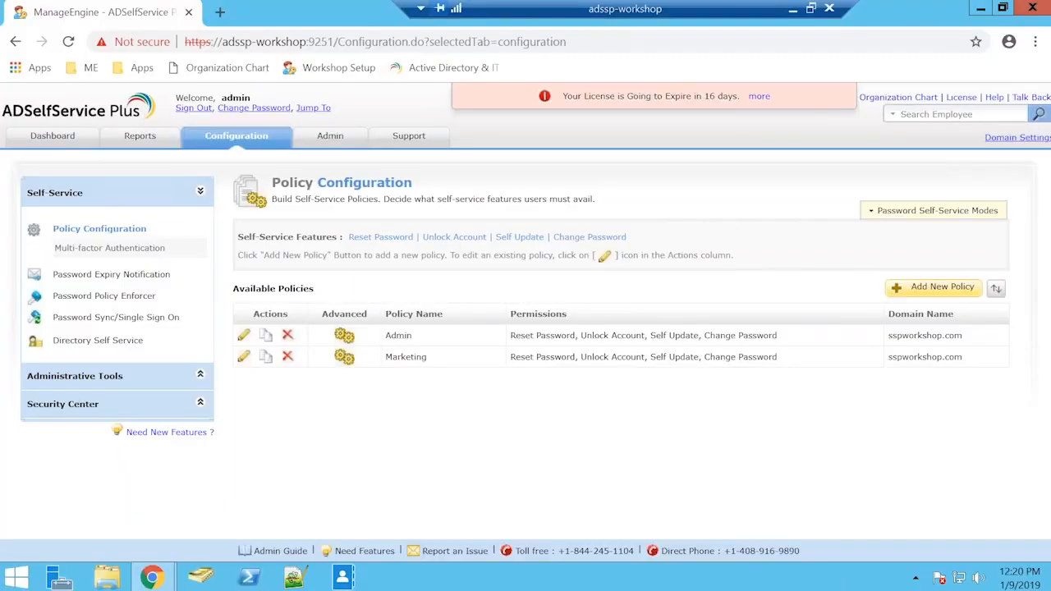
# Step: View the Windows Logon TFA settings among the GINA/Mac administrative tools
pyautogui.click(138, 377)
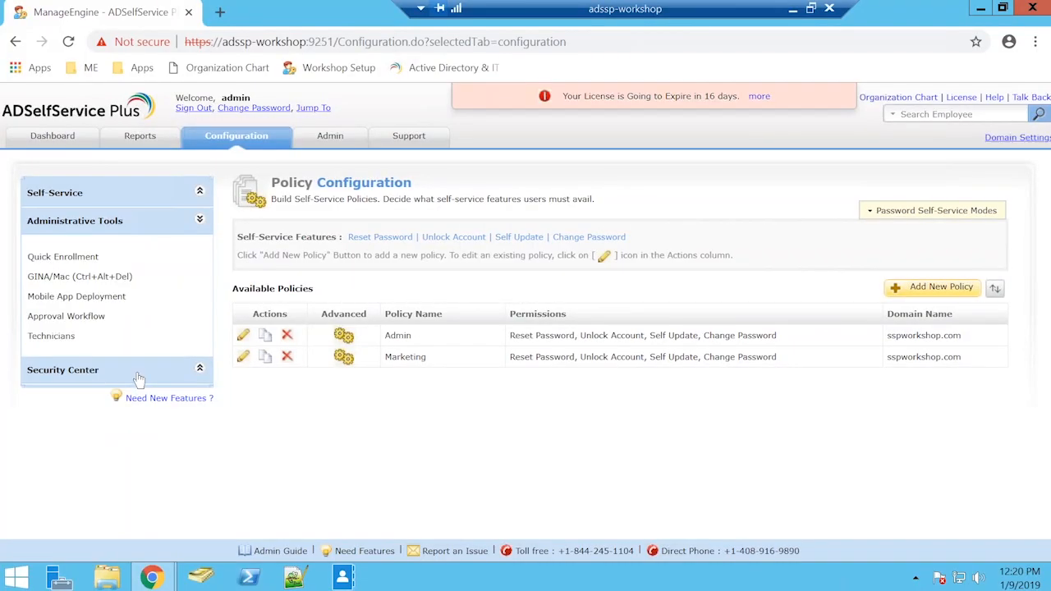
pyautogui.click(98, 278)
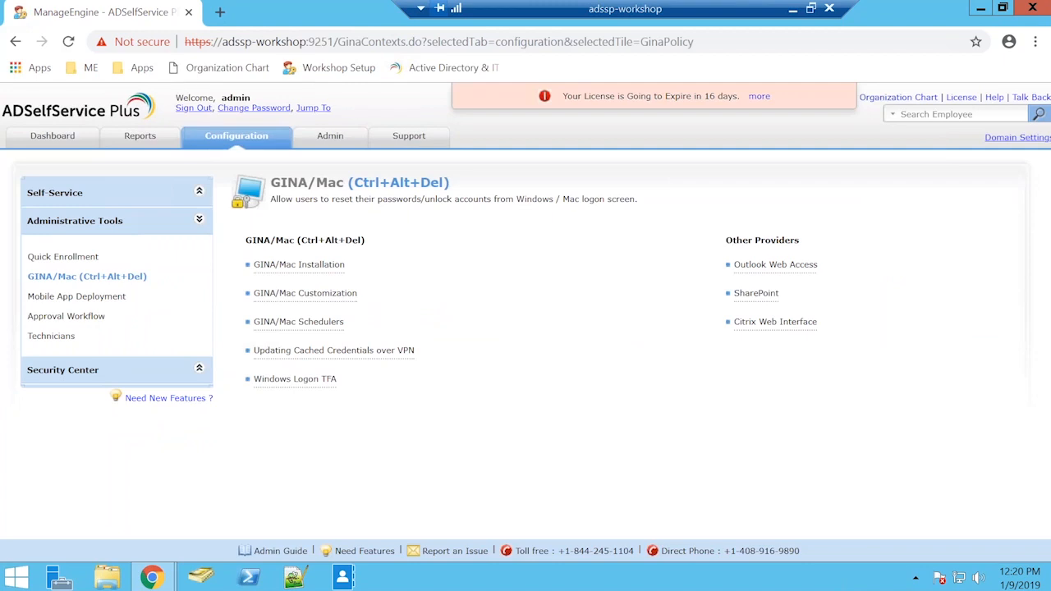
pyautogui.click(297, 381)
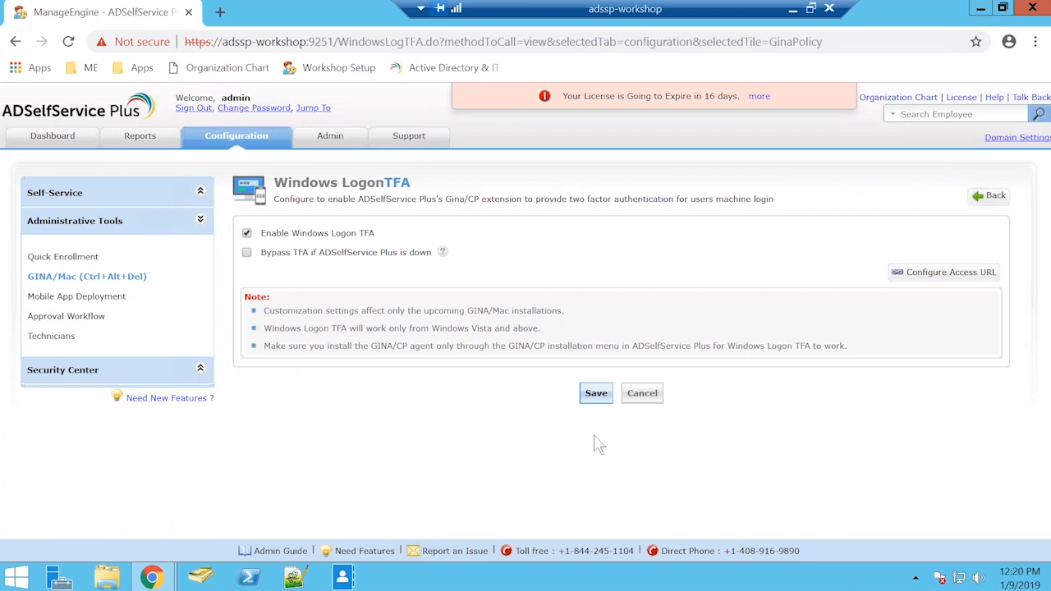
# Step: View the Connection page of the Product Settings and examine its Enable SSL Port option
pyautogui.click(314, 108)
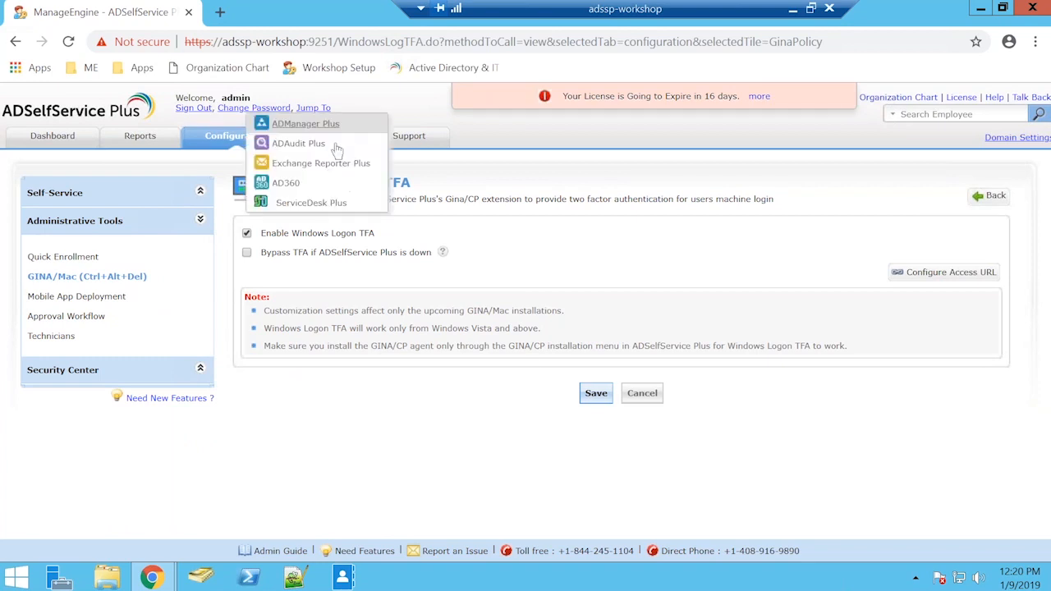
pyautogui.click(354, 144)
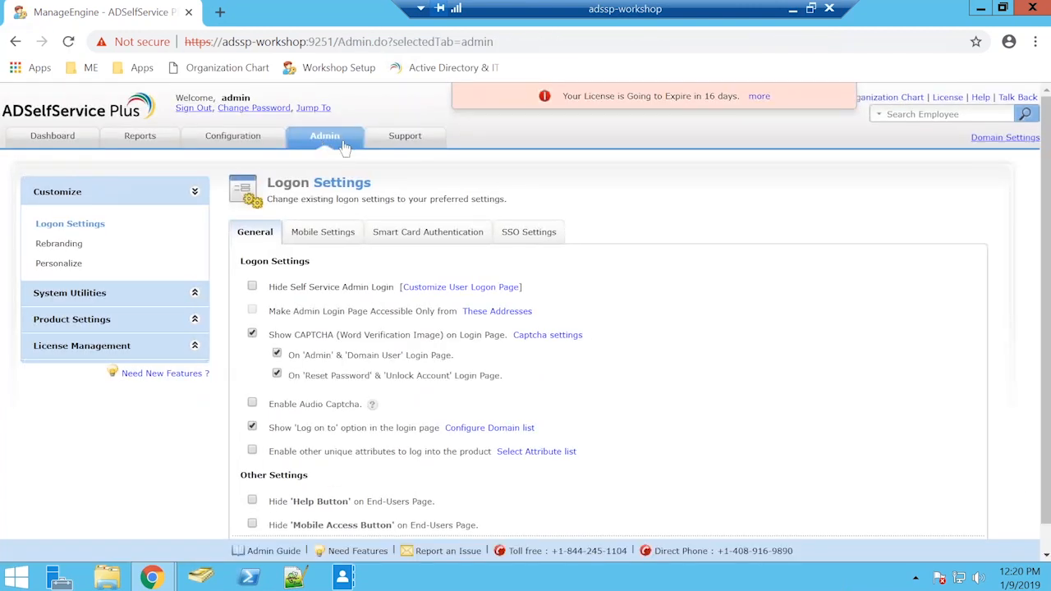
pyautogui.click(128, 299)
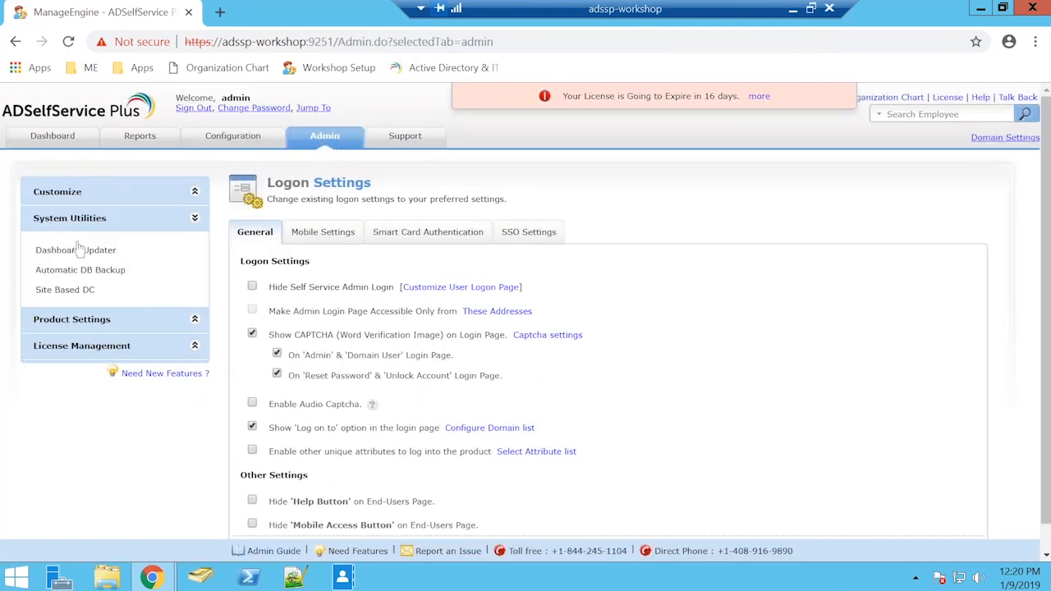
pyautogui.click(113, 328)
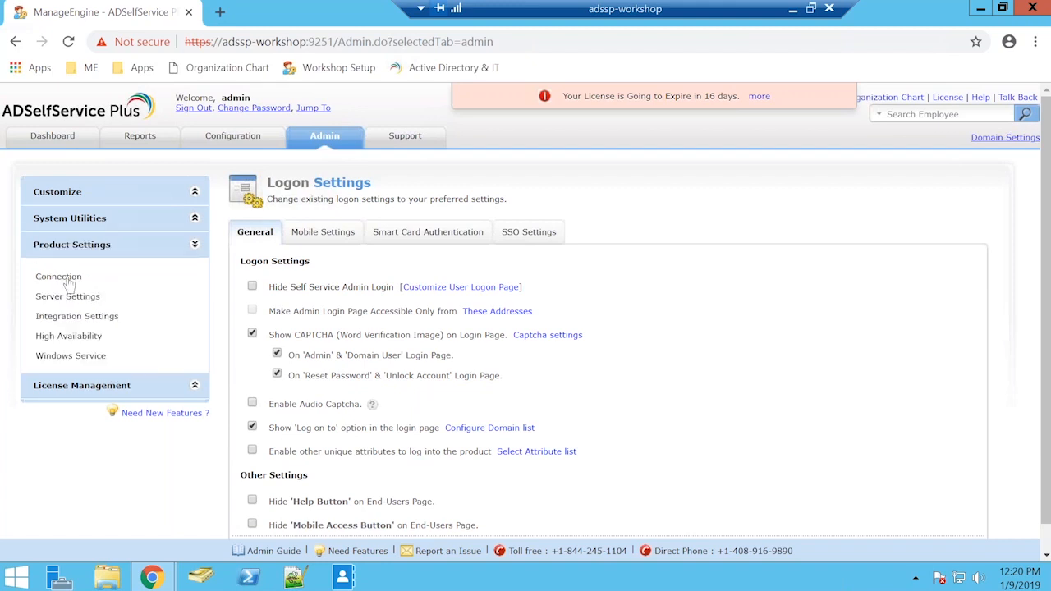
pyautogui.click(69, 281)
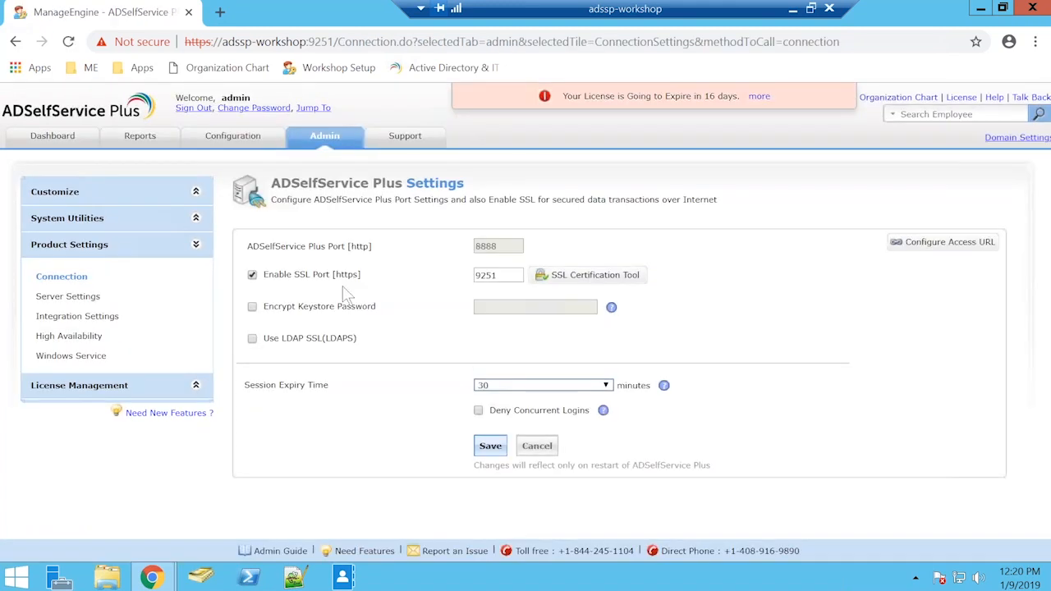
pyautogui.moveTo(262, 276); pyautogui.dragTo(379, 288)
pyautogui.click(380, 287)
# Step: Examine the access URL configuration's protocol and port number against the browser address, and close it without saving
pyautogui.click(986, 242)
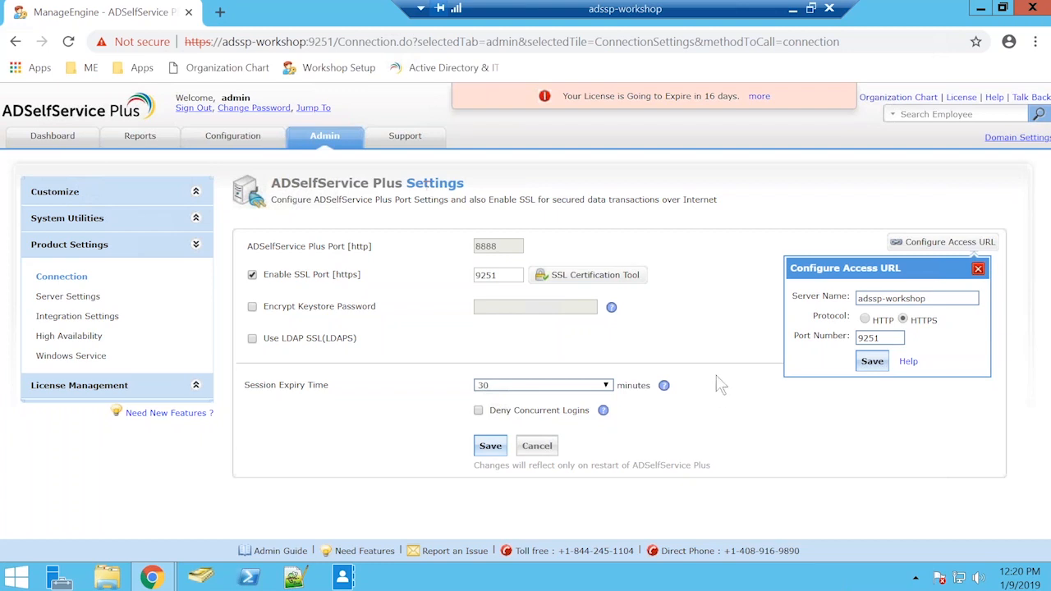
pyautogui.moveTo(866, 338); pyautogui.dragTo(898, 369)
pyautogui.click(915, 322)
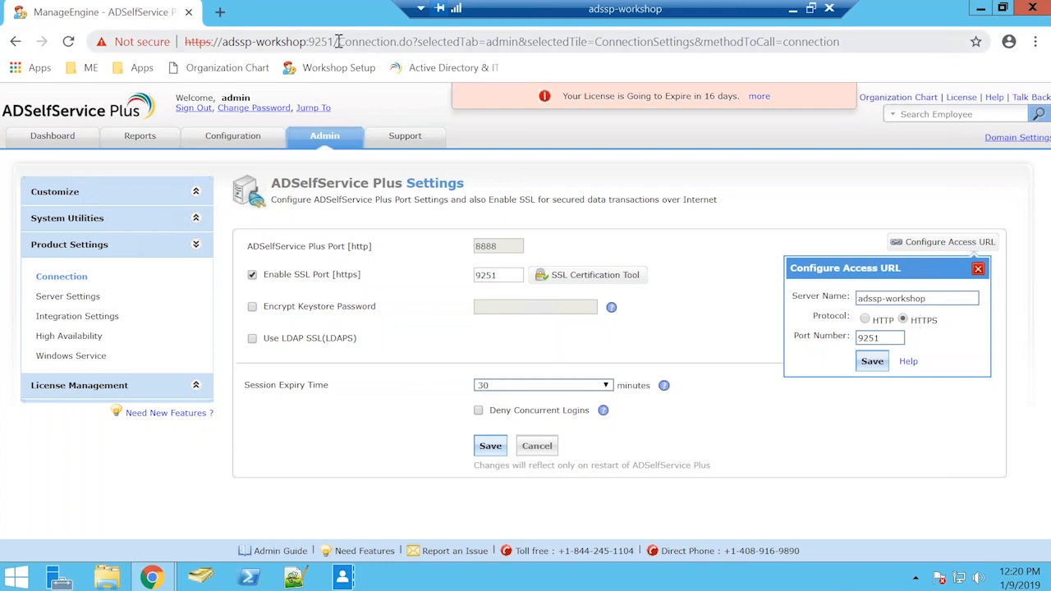
pyautogui.moveTo(339, 42); pyautogui.dragTo(282, 42)
pyautogui.click(951, 253)
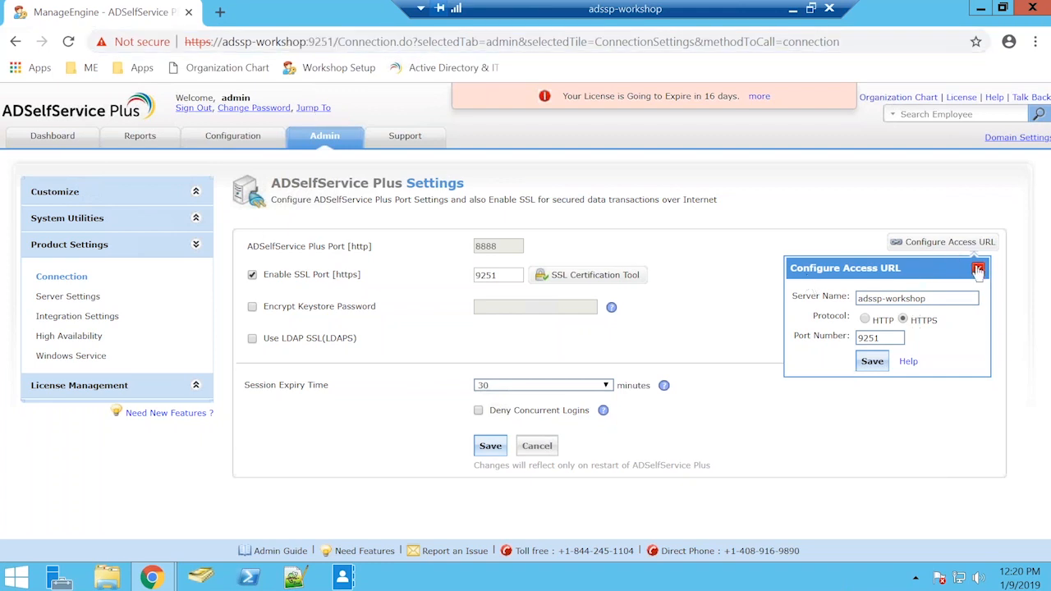
pyautogui.click(979, 270)
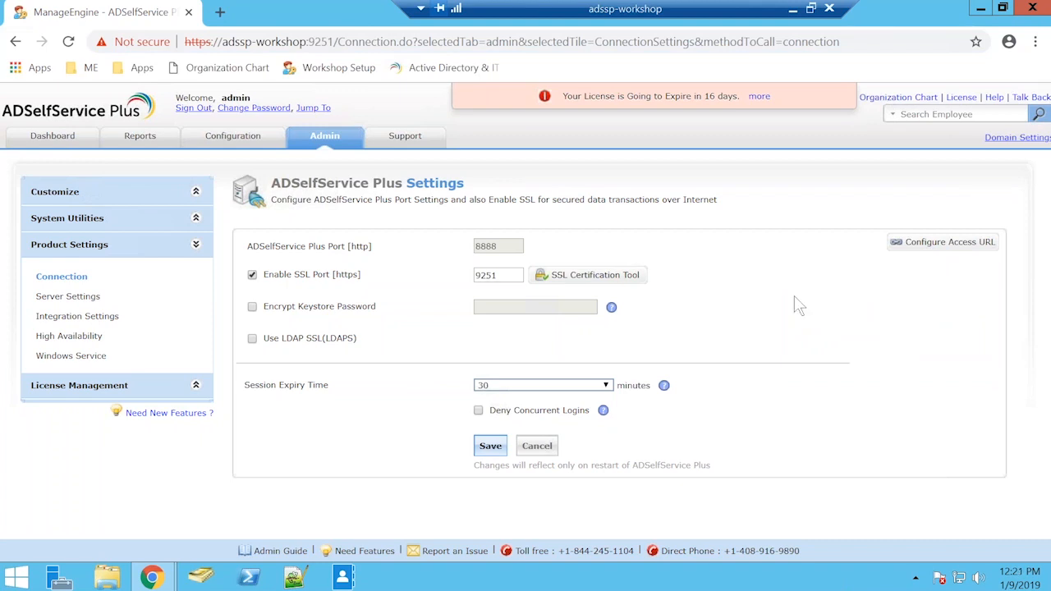
# Step: Review the Admin policy's Login TFA settings in Policy Configuration and close them unchanged
pyautogui.click(231, 139)
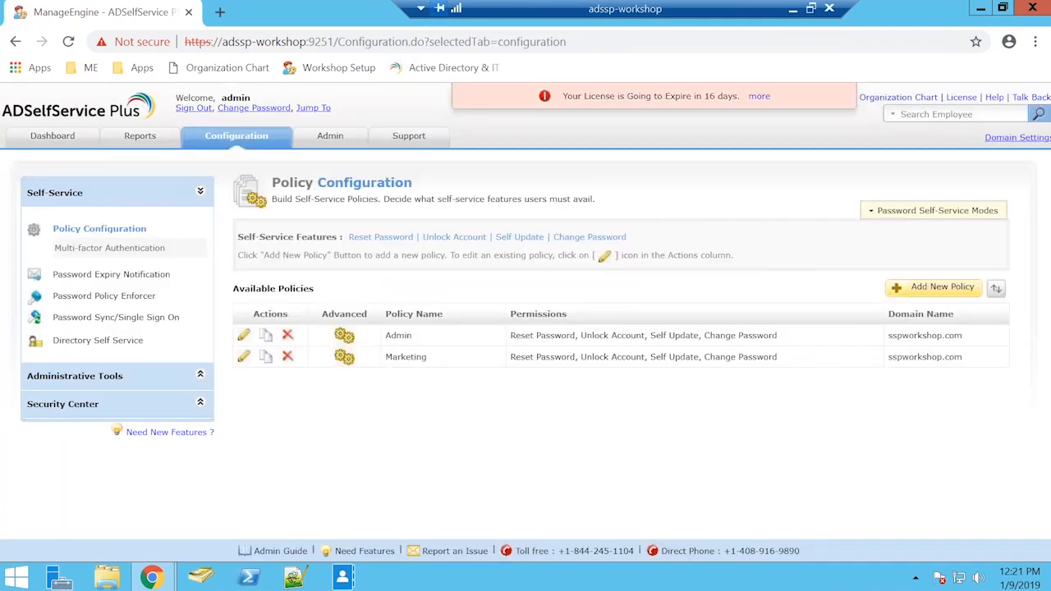
pyautogui.click(347, 337)
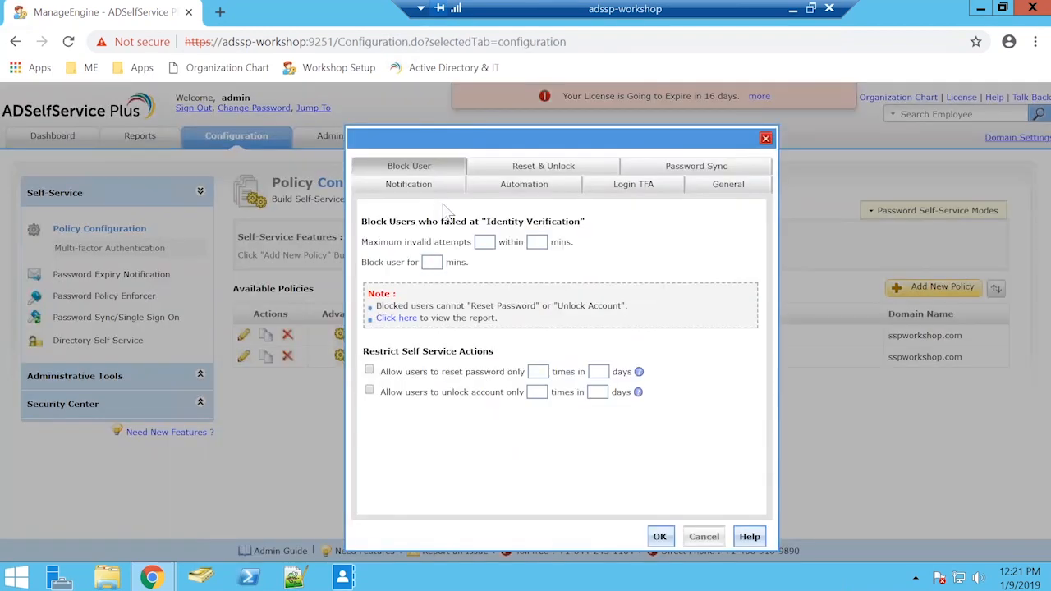
pyautogui.click(637, 188)
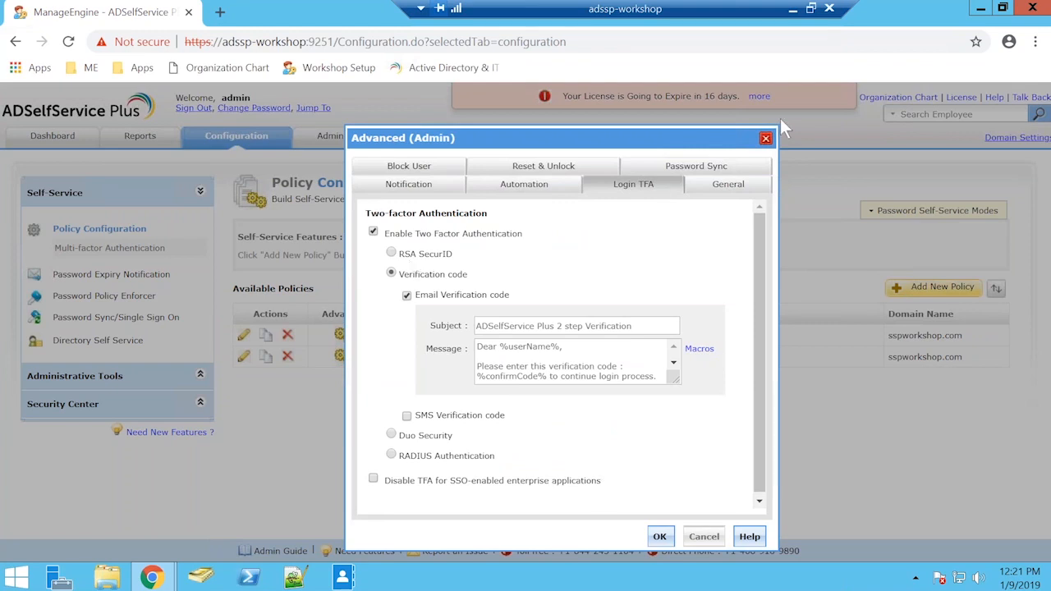
pyautogui.click(766, 138)
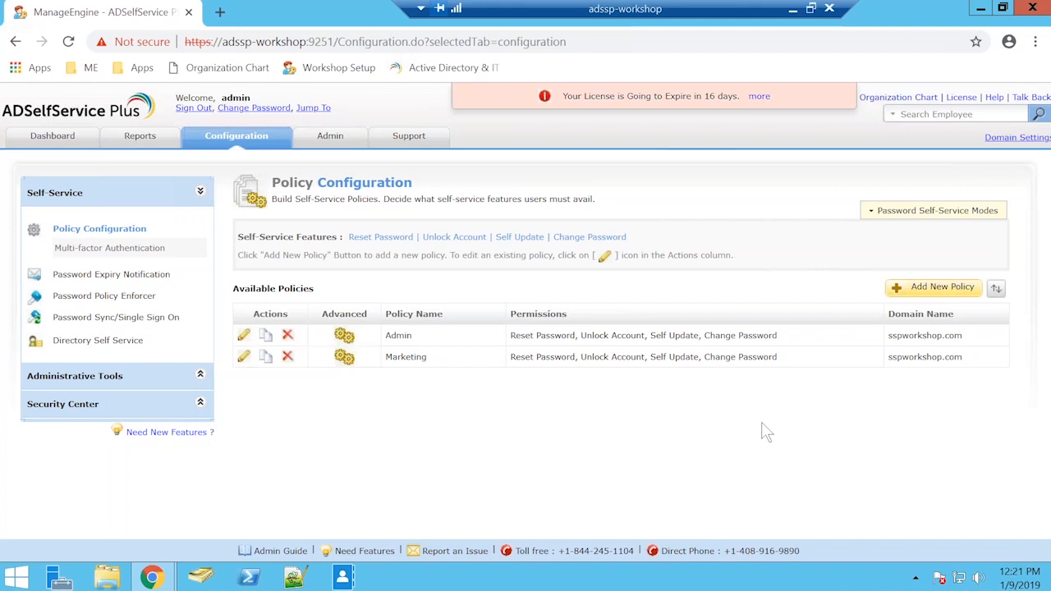
# Step: Start a new self-service policy to view its OU and group selection, and cancel without saving
pyautogui.click(951, 289)
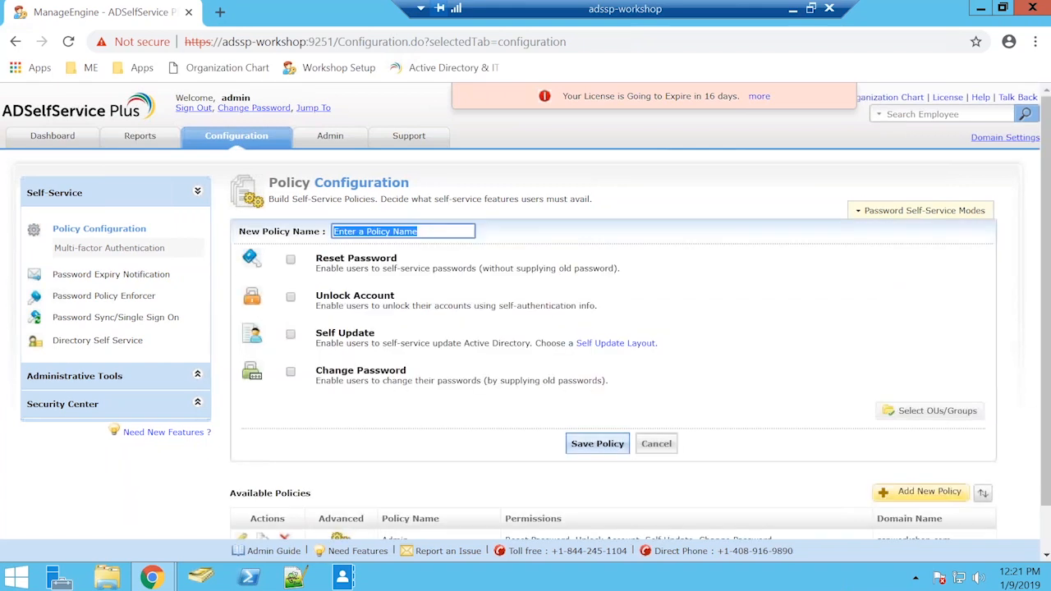
pyautogui.click(957, 412)
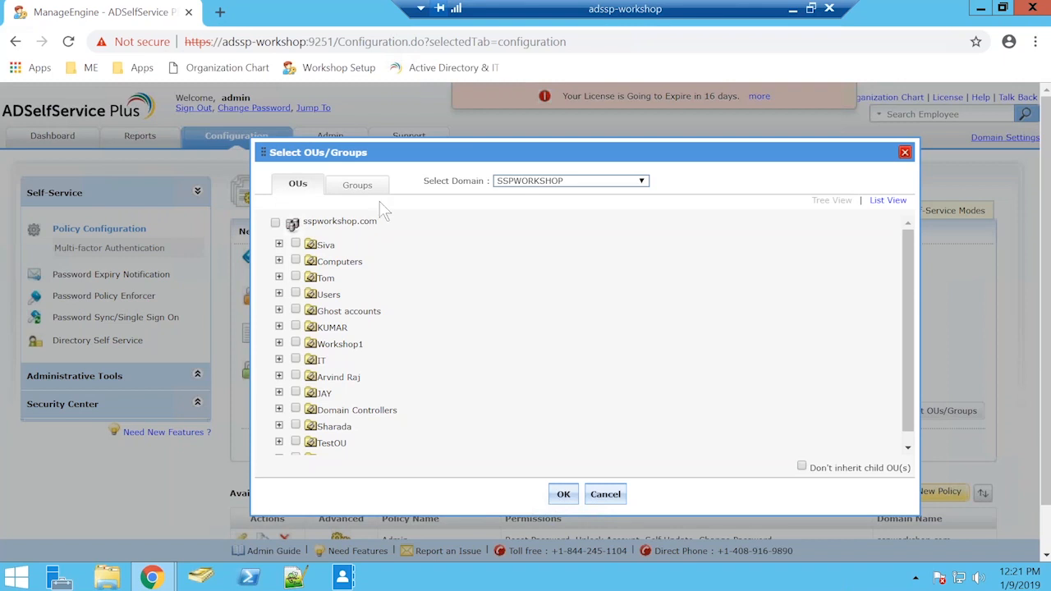
pyautogui.click(605, 493)
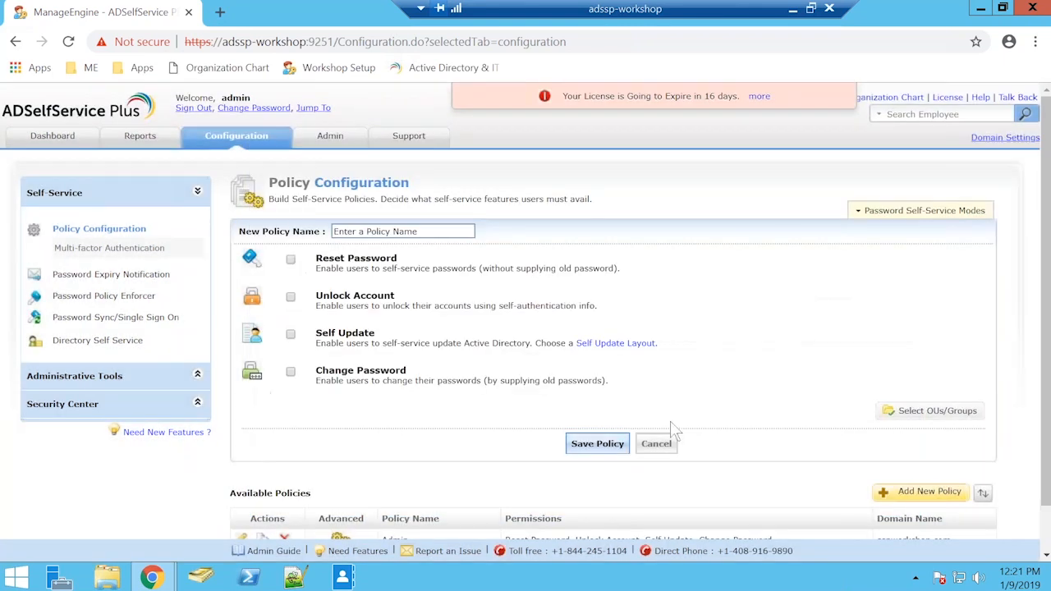
pyautogui.click(661, 444)
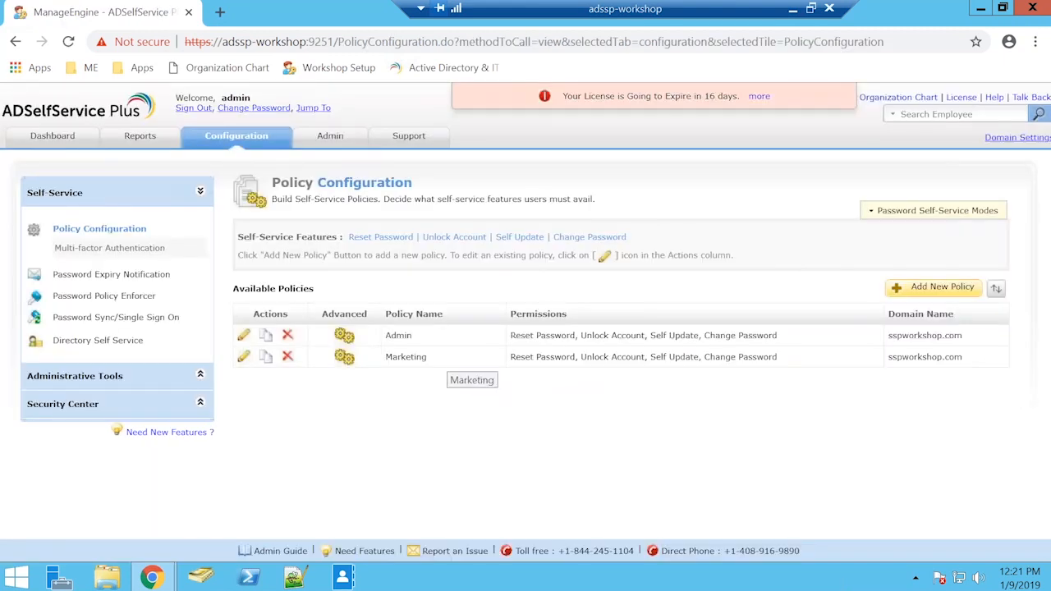
# Step: Check the Admin policy's two-factor authentication methods for login once more and close the advanced settings
pyautogui.click(344, 336)
pyautogui.click(628, 188)
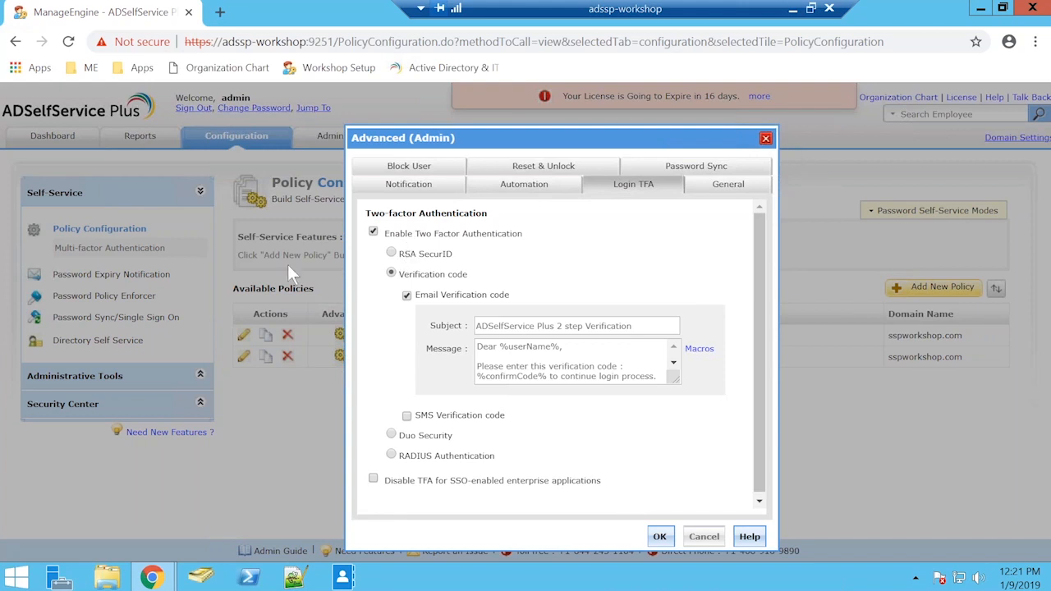
pyautogui.click(766, 138)
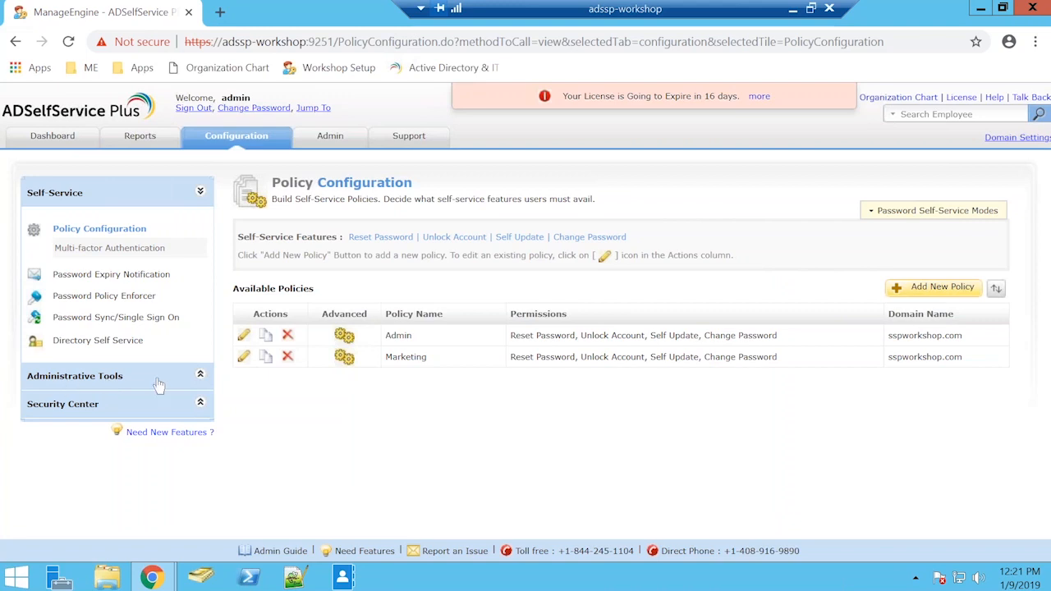
# Step: Return to the Windows Logon TFA page to check the Enable Windows Logon TFA option
pyautogui.click(92, 378)
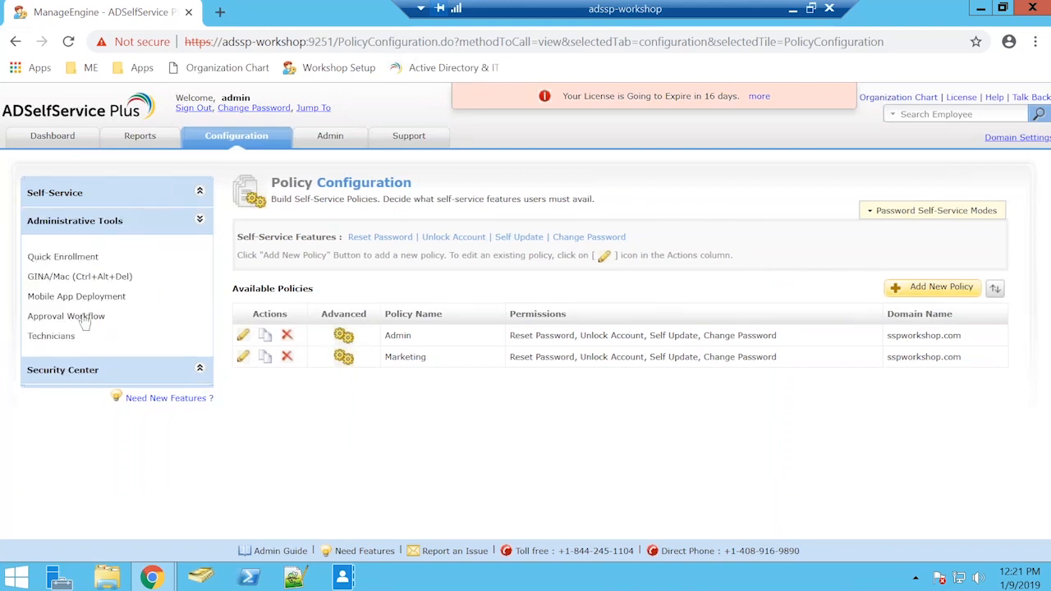
pyautogui.click(98, 279)
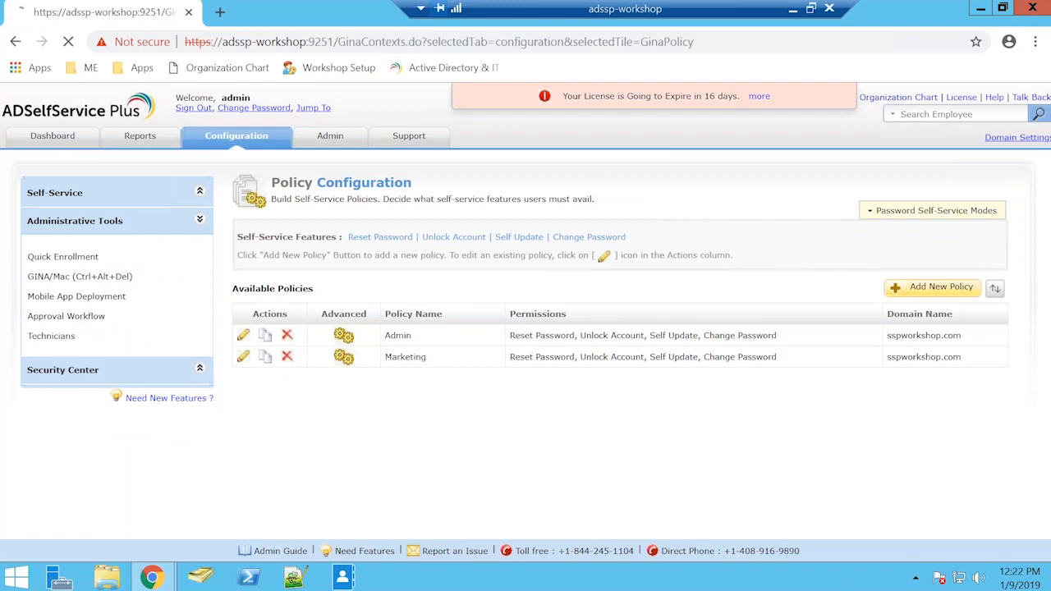
pyautogui.click(306, 386)
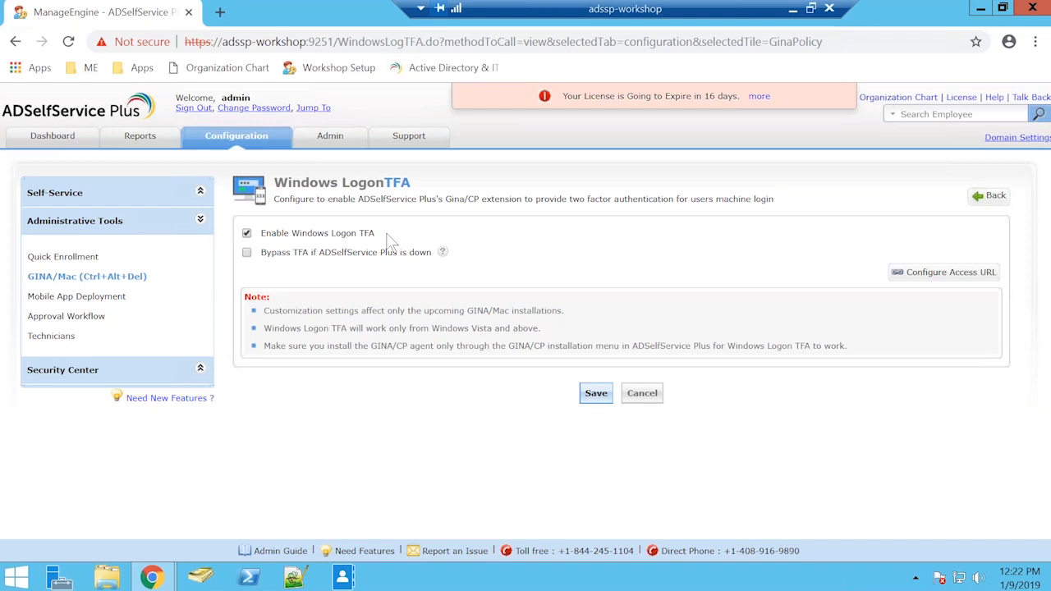
# Step: Examine the GINA/Mac Installation page's computers for new installation and its list of installed machines
pyautogui.click(136, 277)
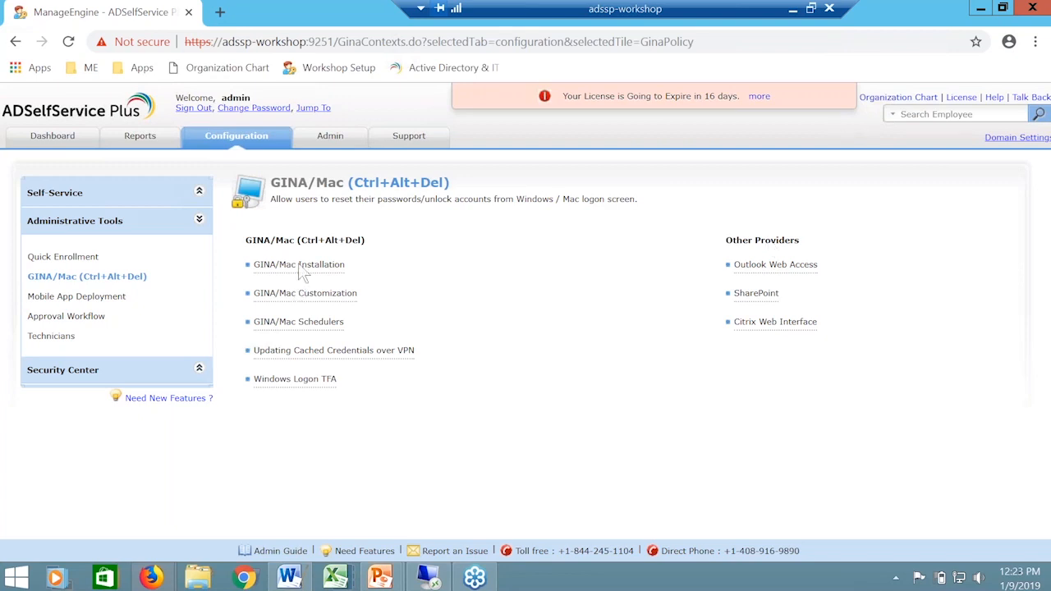
pyautogui.click(303, 265)
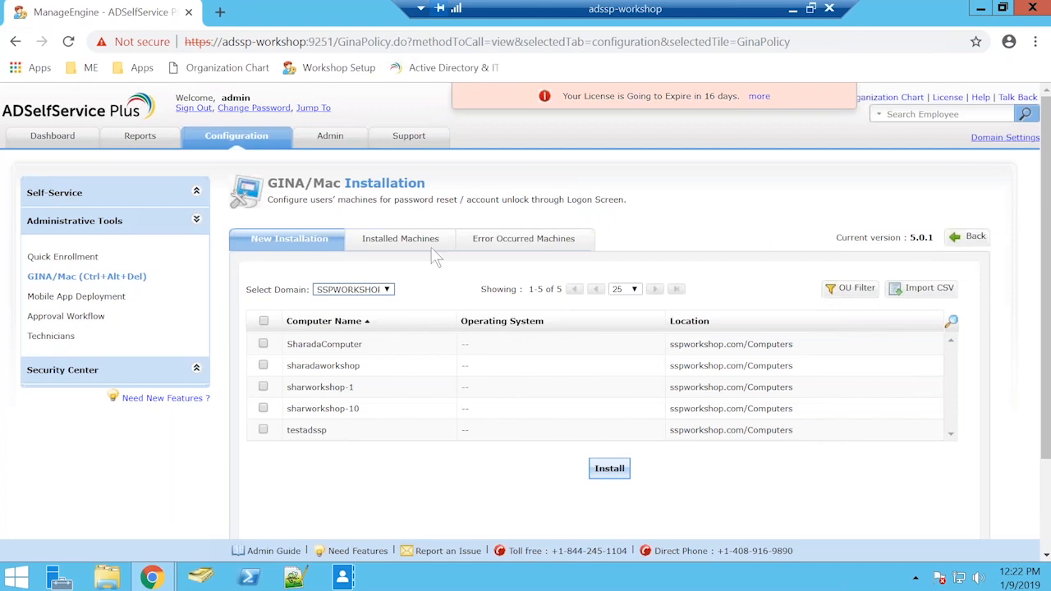
pyautogui.click(402, 239)
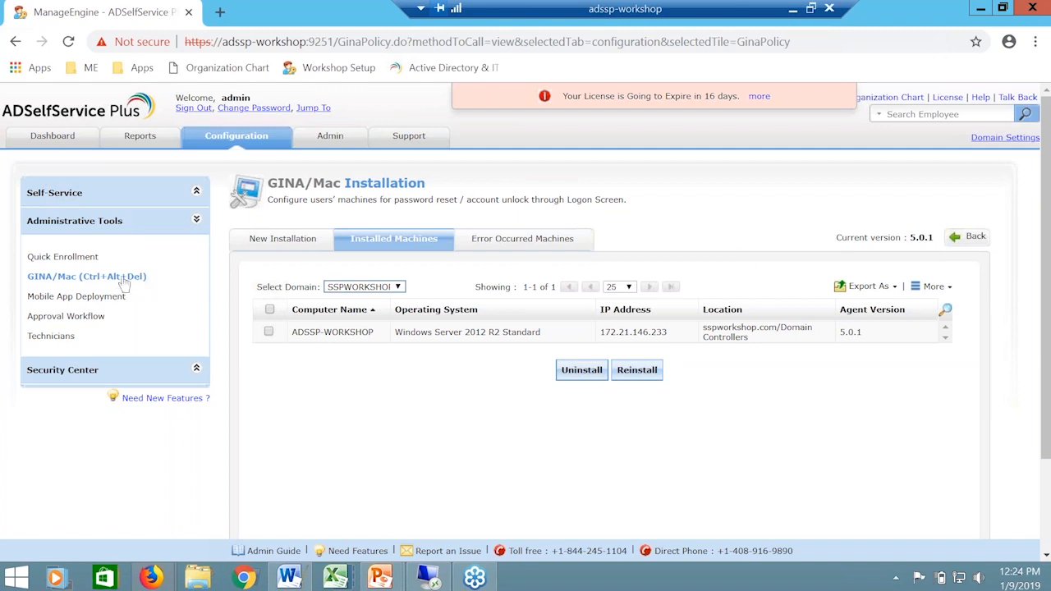
# Step: Reopen the Windows Logon TFA settings and examine the option to bypass TFA if ADSelfService Plus is down
pyautogui.click(86, 276)
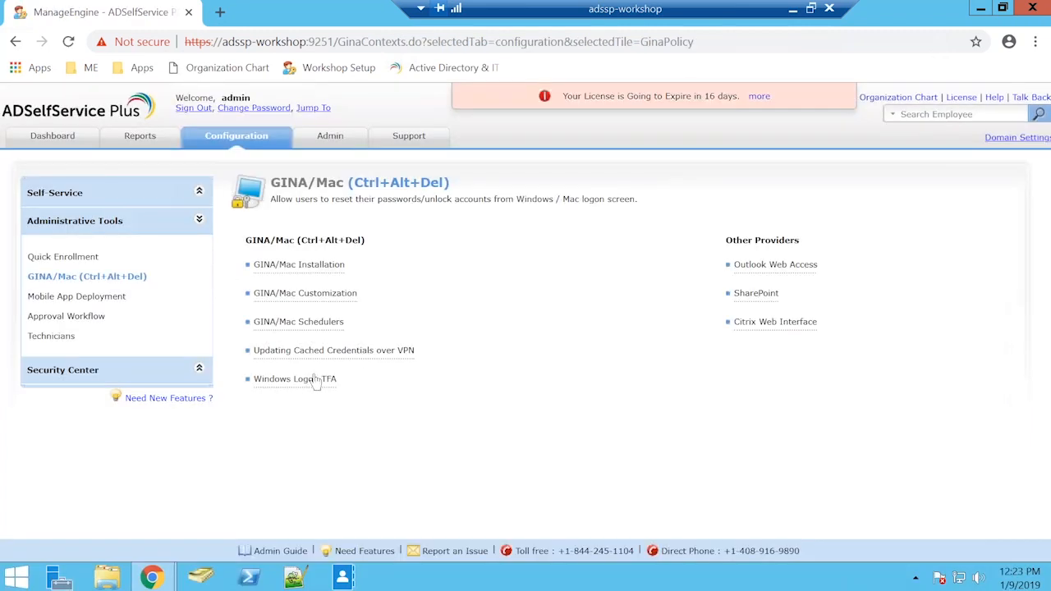
pyautogui.click(316, 379)
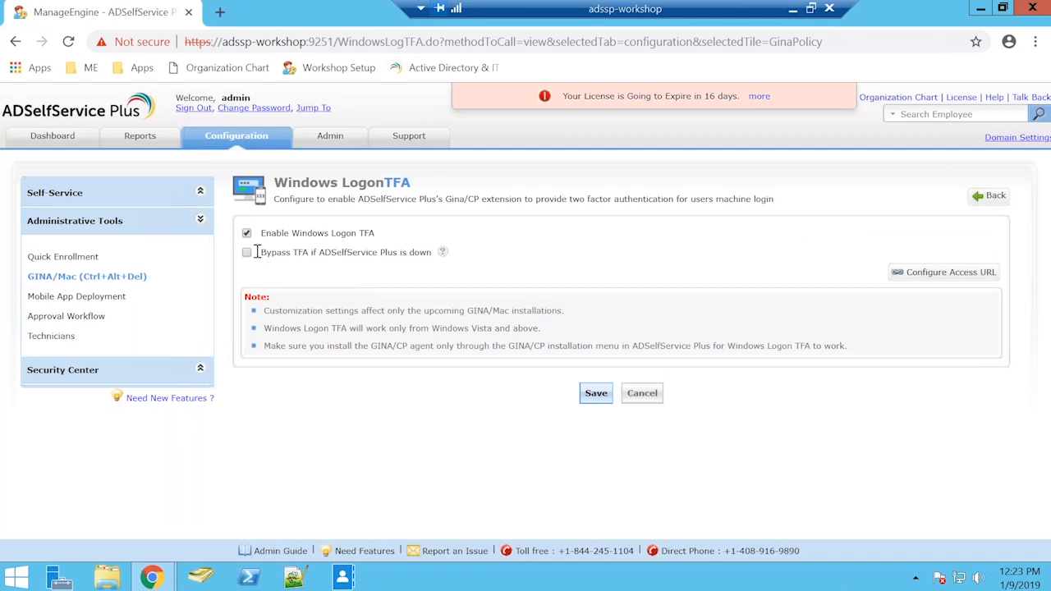
pyautogui.moveTo(257, 250); pyautogui.dragTo(455, 270)
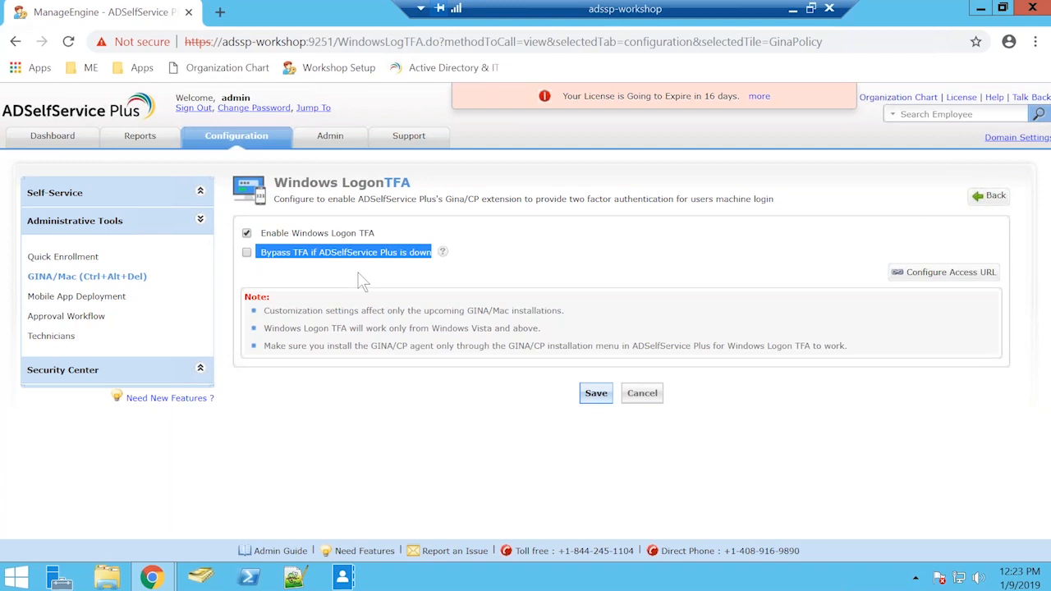
# Step: Save the Windows Logon TFA settings with the bypass option off, close the browser and shut down the ADSelfService Plus server
pyautogui.click(594, 395)
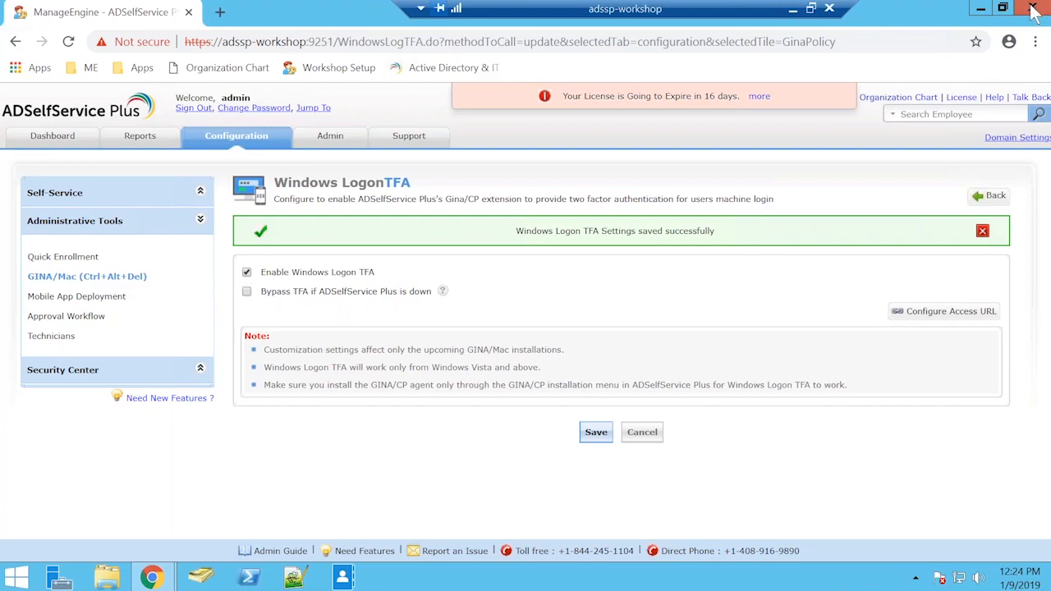
pyautogui.click(1033, 8)
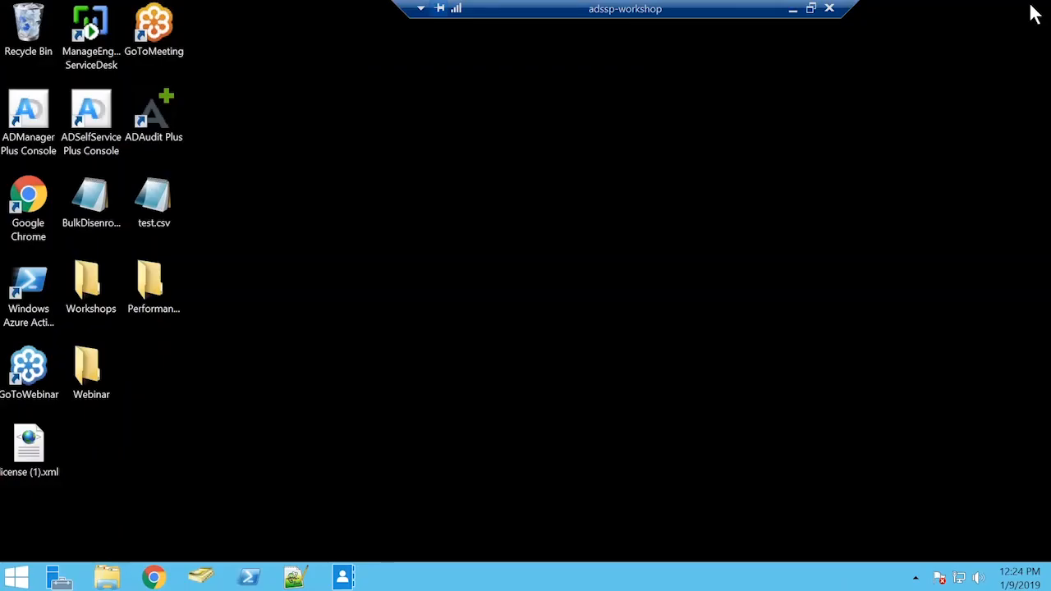
pyautogui.click(916, 579)
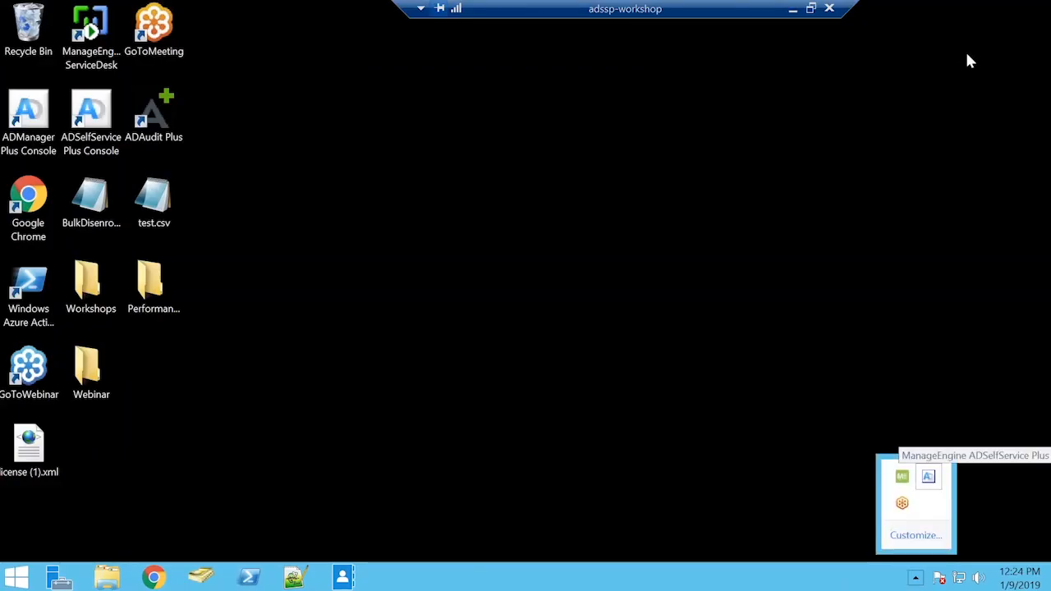
pyautogui.rightClick(928, 483)
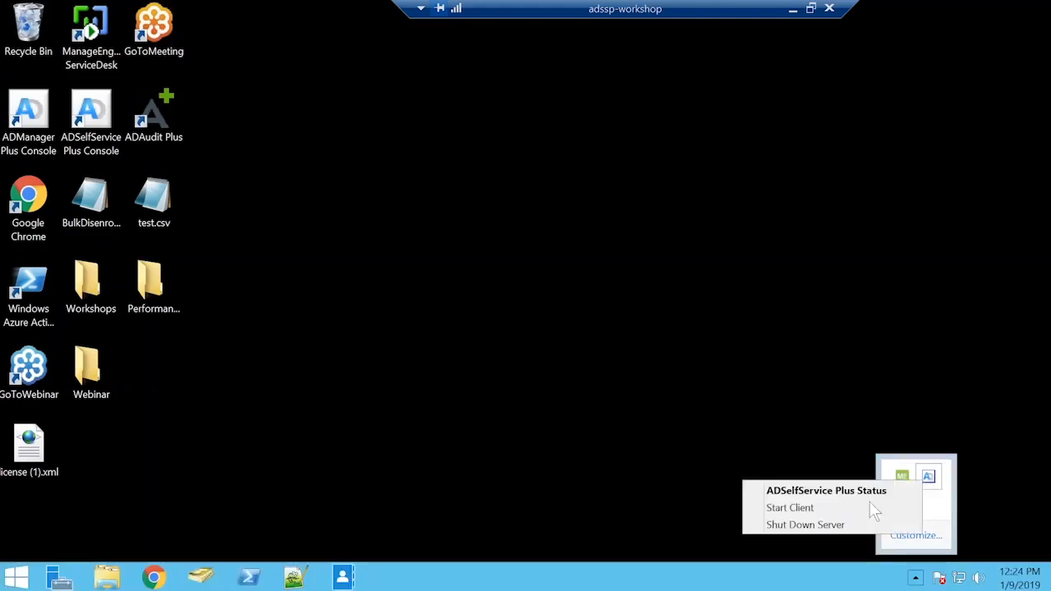
pyautogui.click(790, 528)
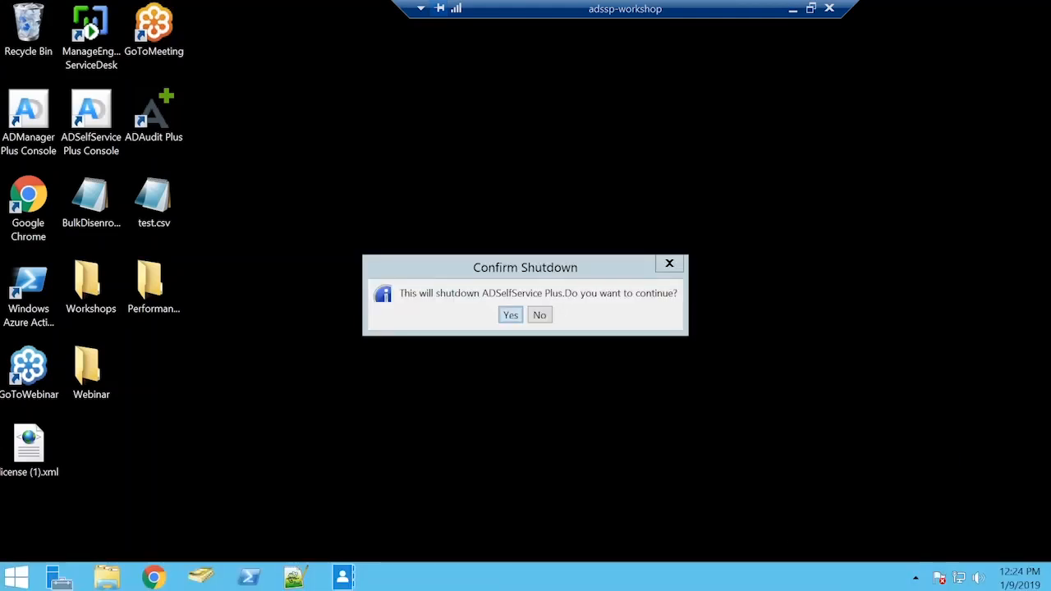
pyautogui.click(511, 316)
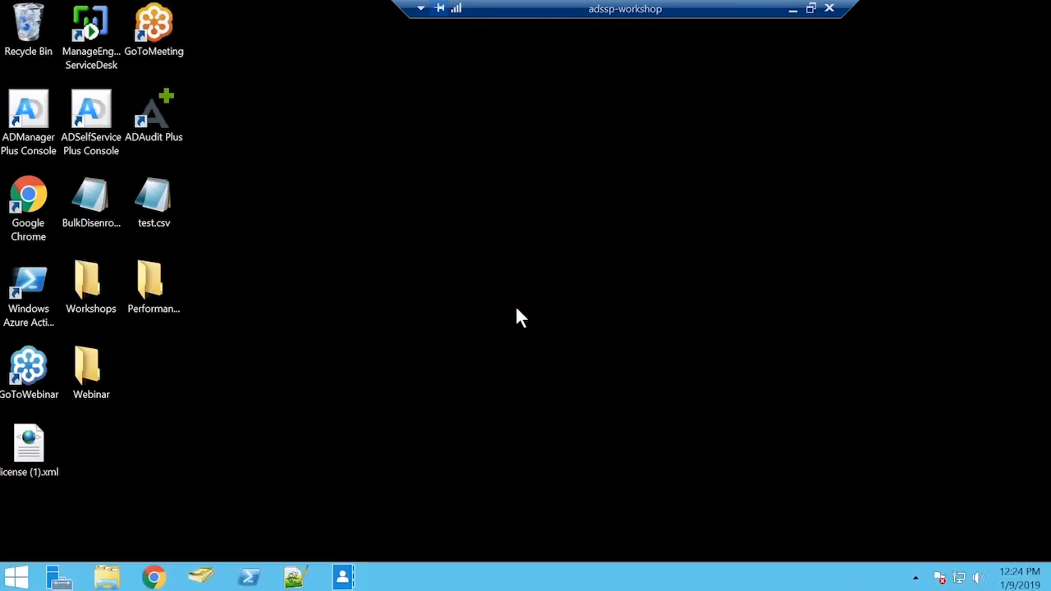
pyautogui.press('super')
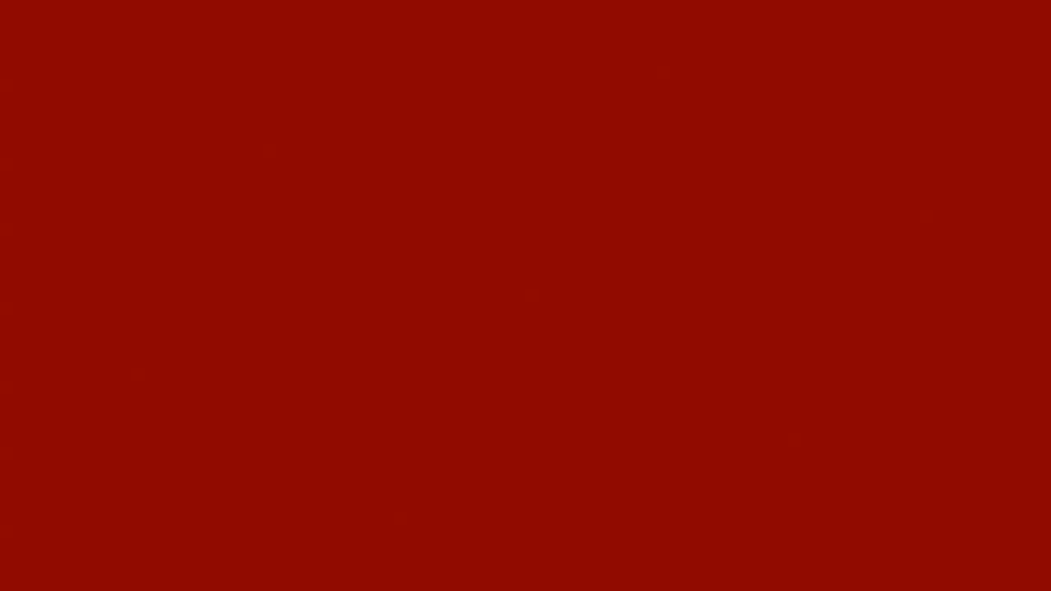
pyautogui.write('r')
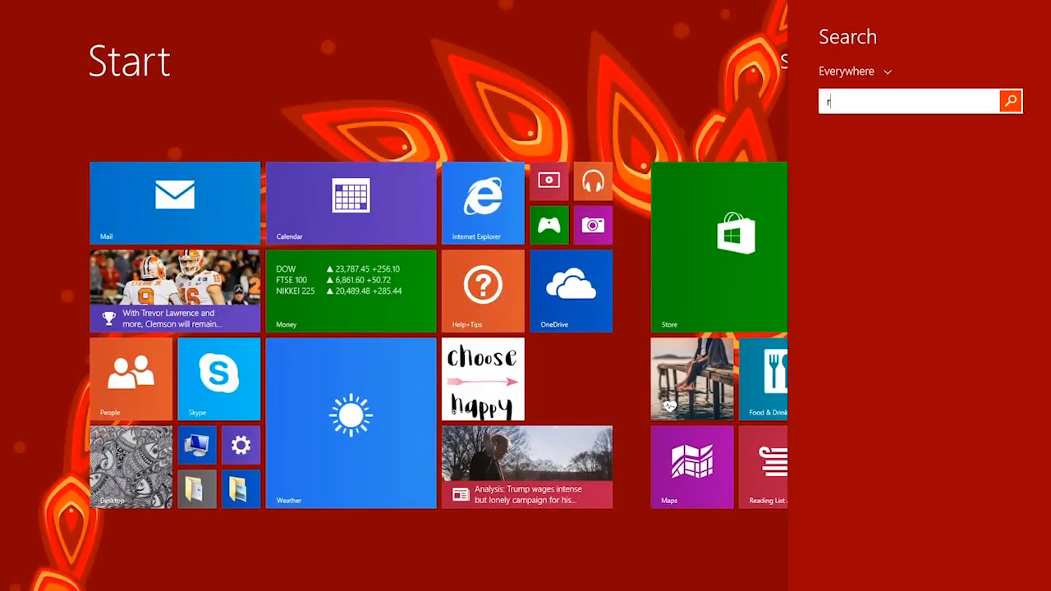
pyautogui.press('super')
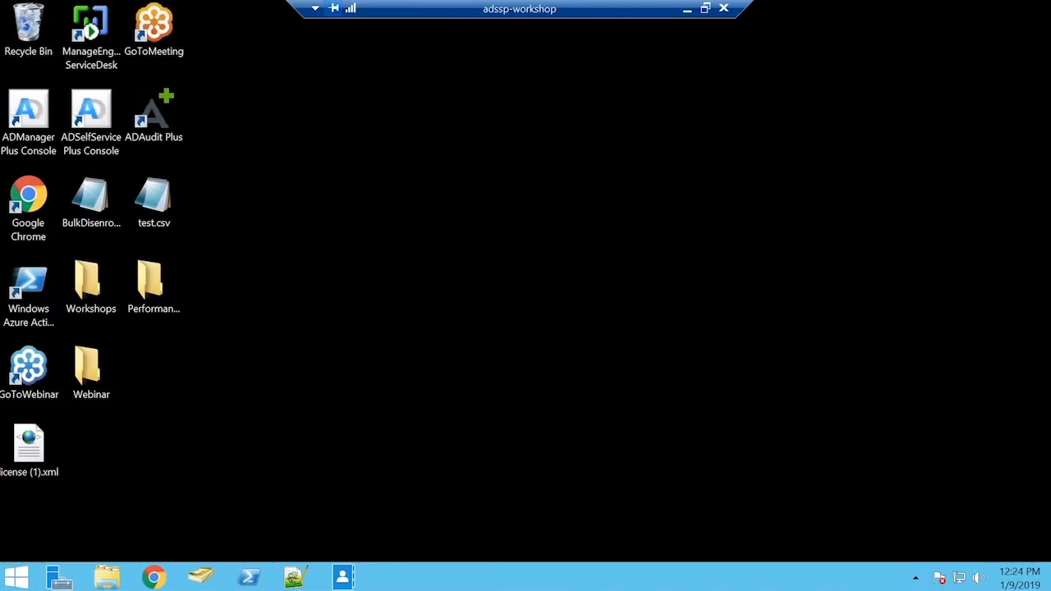
# Step: Find Remote Desktop Connection on the remote server and start a connection to adssp-workshop
pyautogui.press('super')
pyautogui.write('re')
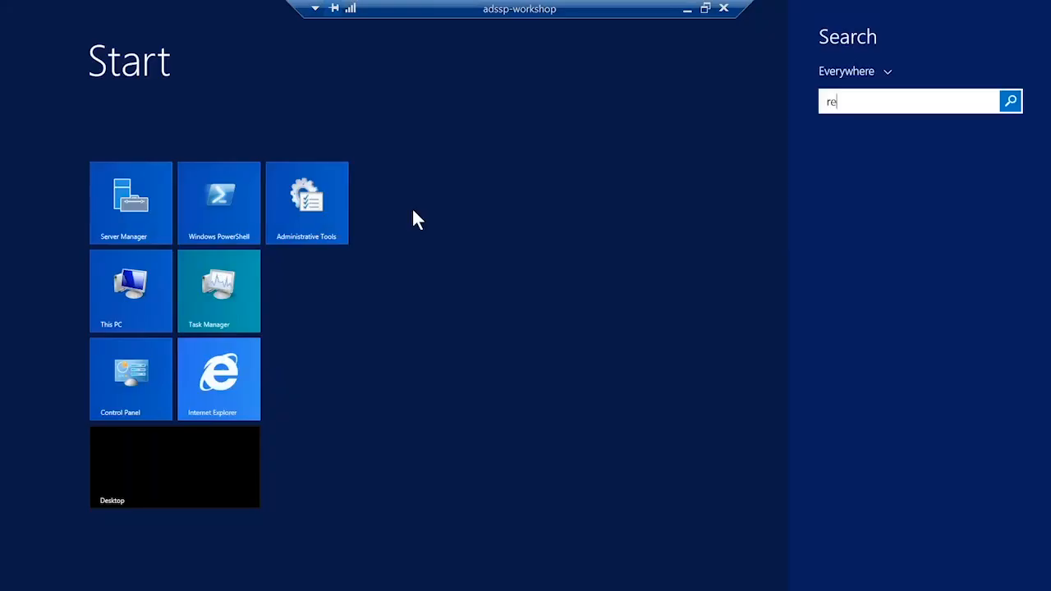
pyautogui.click(972, 162)
pyautogui.click(585, 279)
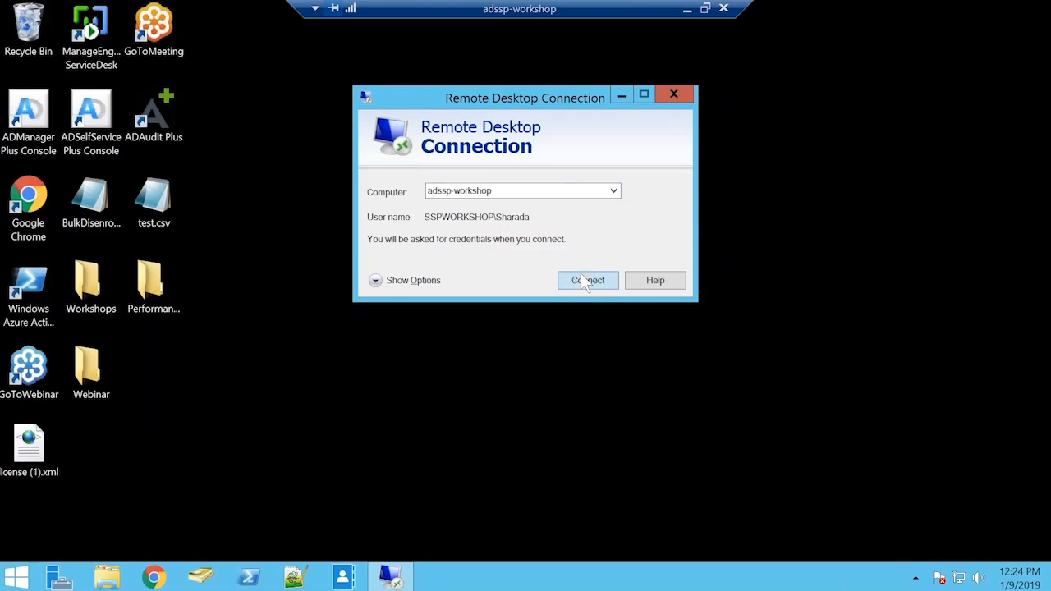
# Step: Try to log on to the remote session with the account password, dismiss the restriction alert and close Remote Desktop Connection
pyautogui.write('••••••••••')
pyautogui.press('Return')
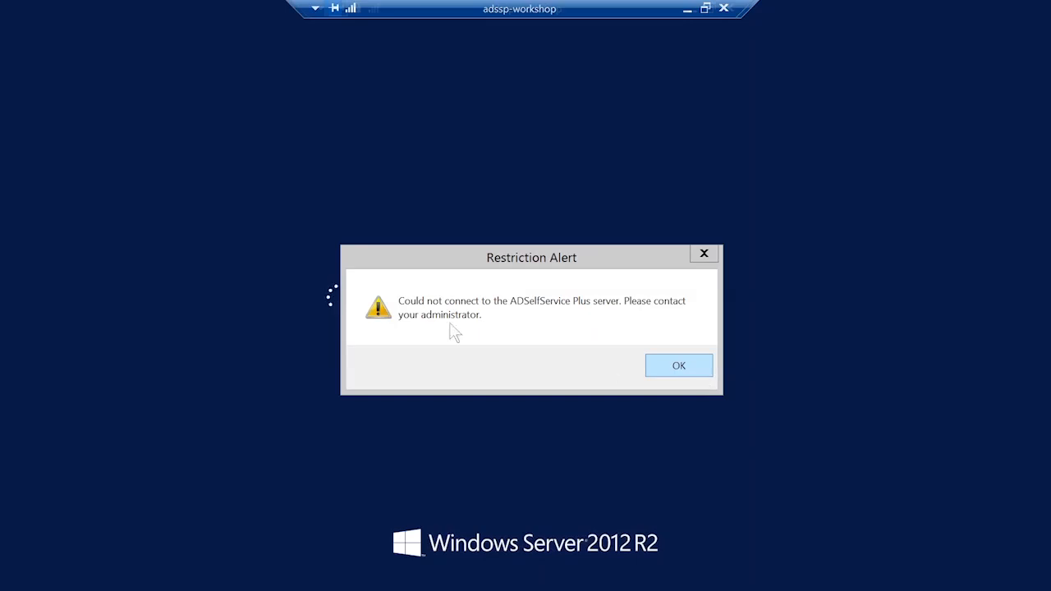
pyautogui.click(699, 367)
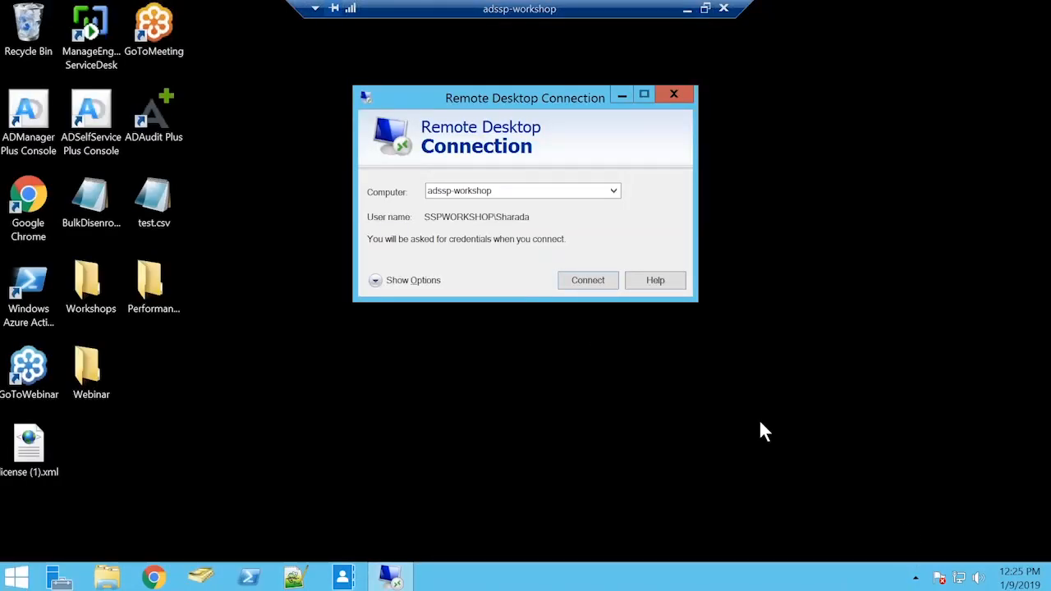
pyautogui.click(674, 95)
# Step: Start ADSelfService Plus again from its desktop console and log in to the web portal with the prefilled admin credentials
pyautogui.click(51, 120)
pyautogui.doubleClick(109, 105)
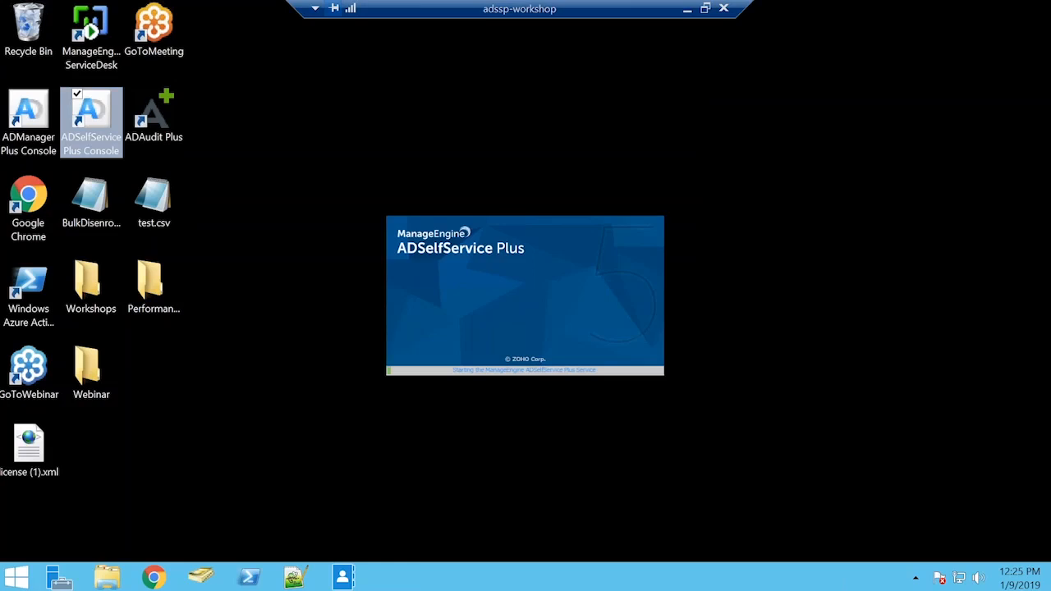
pyautogui.click(688, 9)
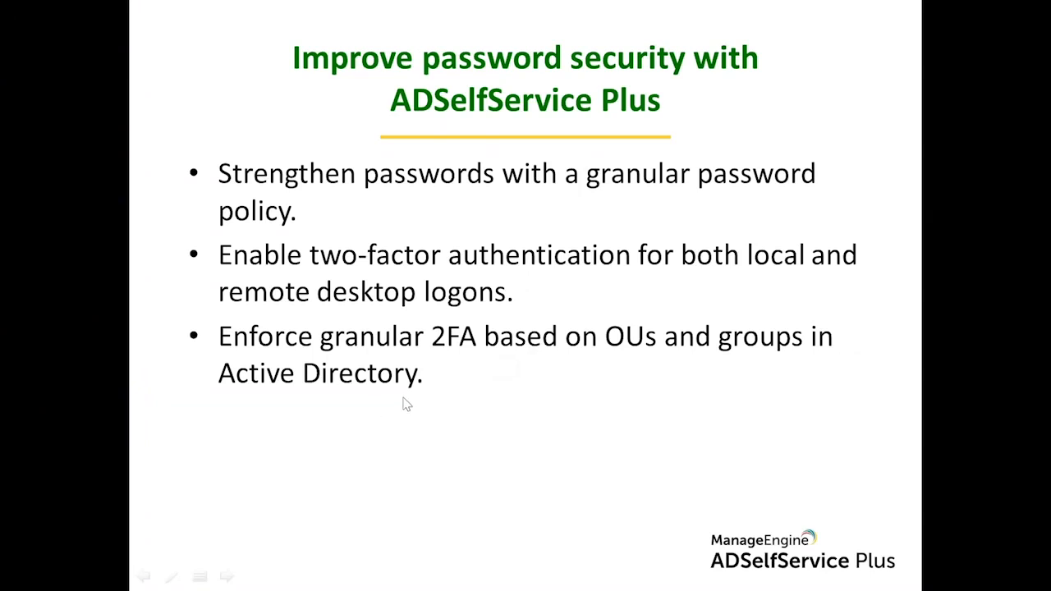
pyautogui.hotkey('alt', 'Tab')
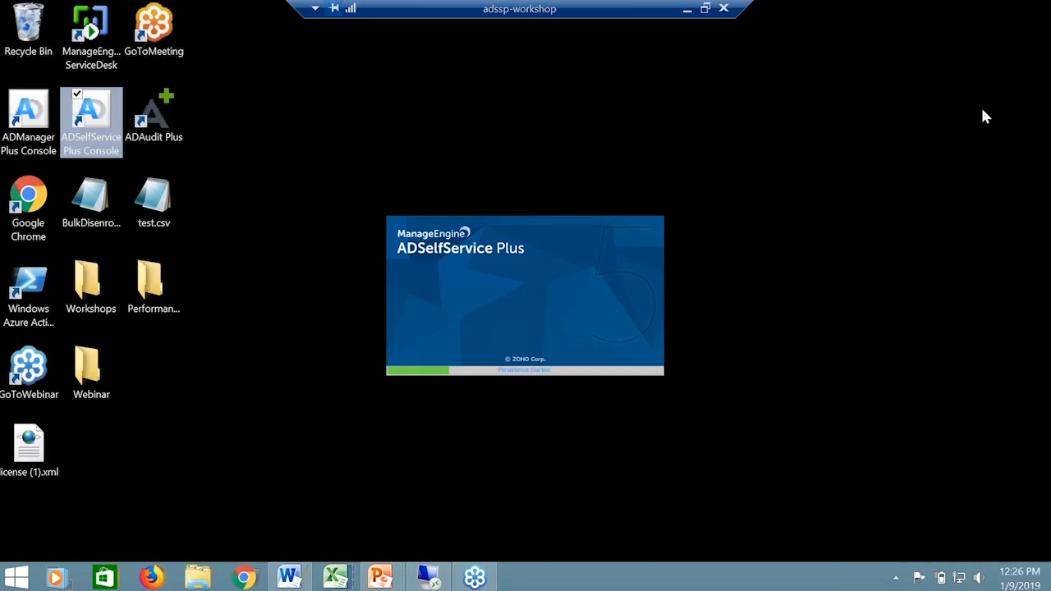
pyautogui.click(526, 468)
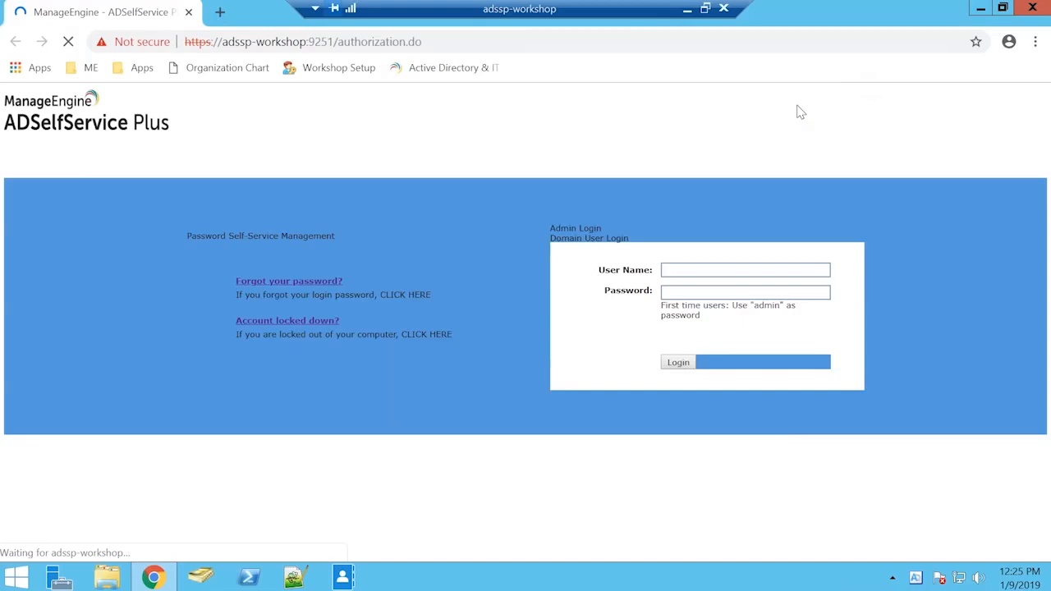
pyautogui.click(722, 354)
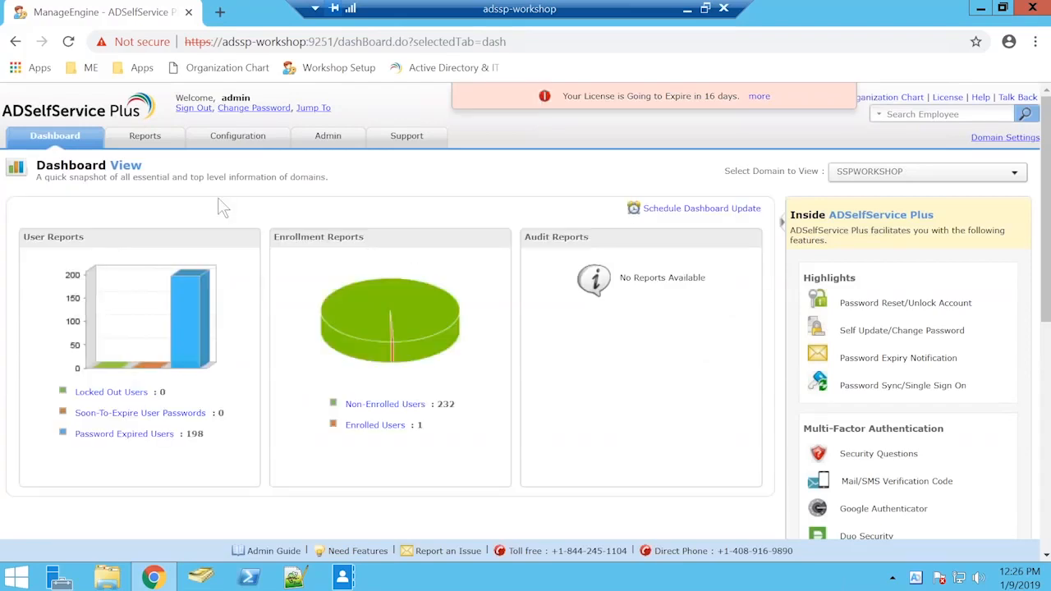
# Step: Start a new self-service policy, tick the Administrators group in its OUs/Groups selection and close the selection without applying it
pyautogui.click(249, 140)
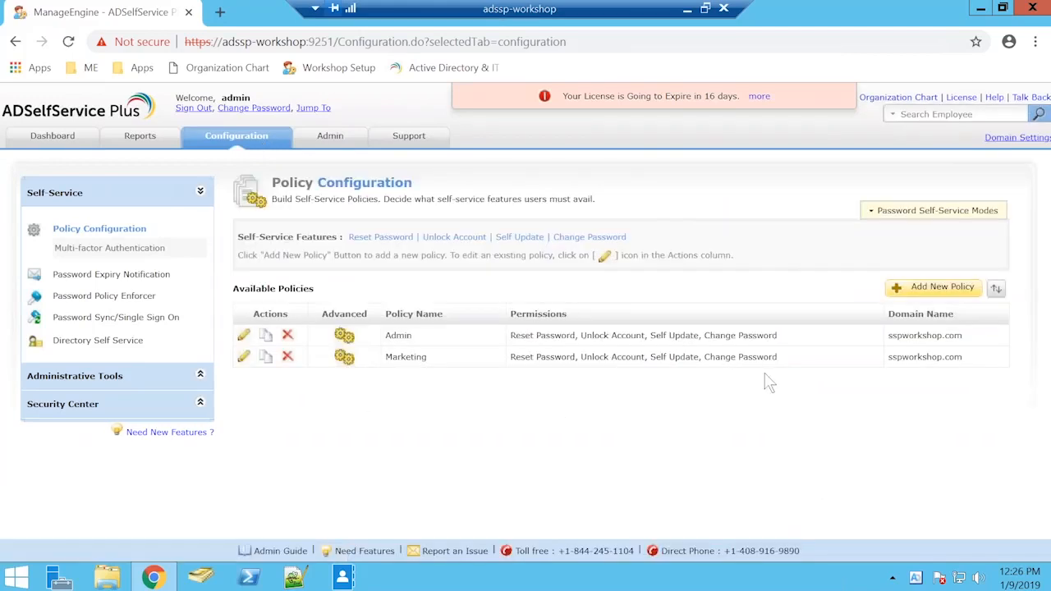
pyautogui.click(941, 289)
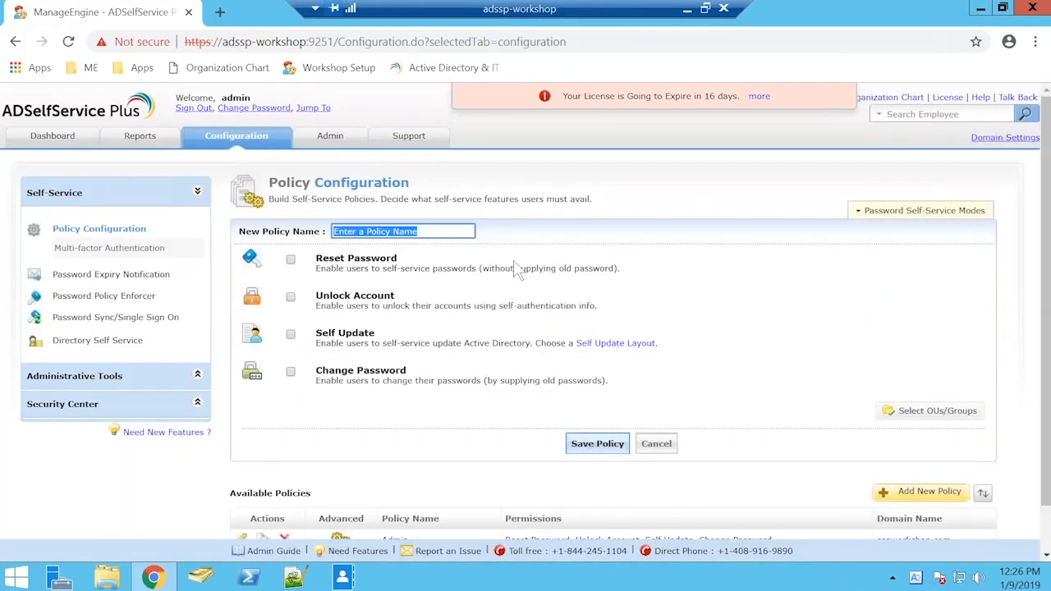
pyautogui.click(930, 412)
pyautogui.click(376, 190)
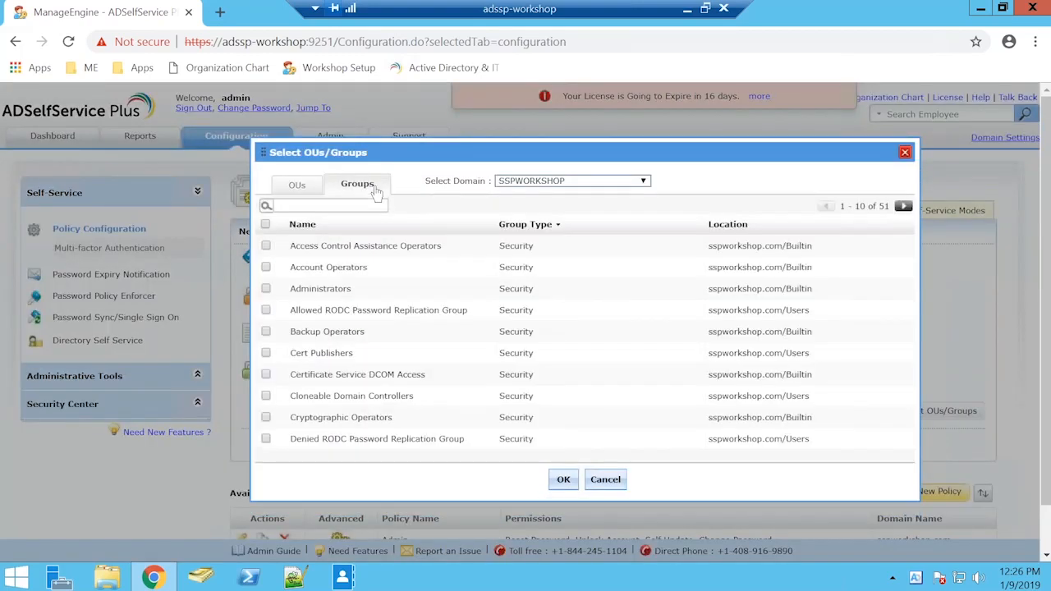
pyautogui.click(266, 288)
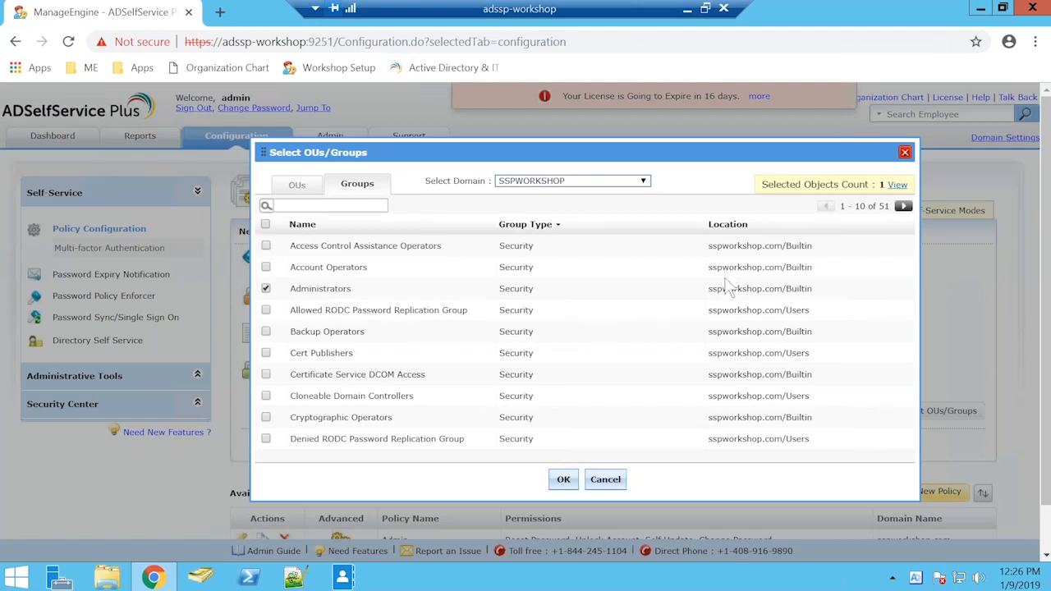
pyautogui.moveTo(501, 141); pyautogui.dragTo(344, 125)
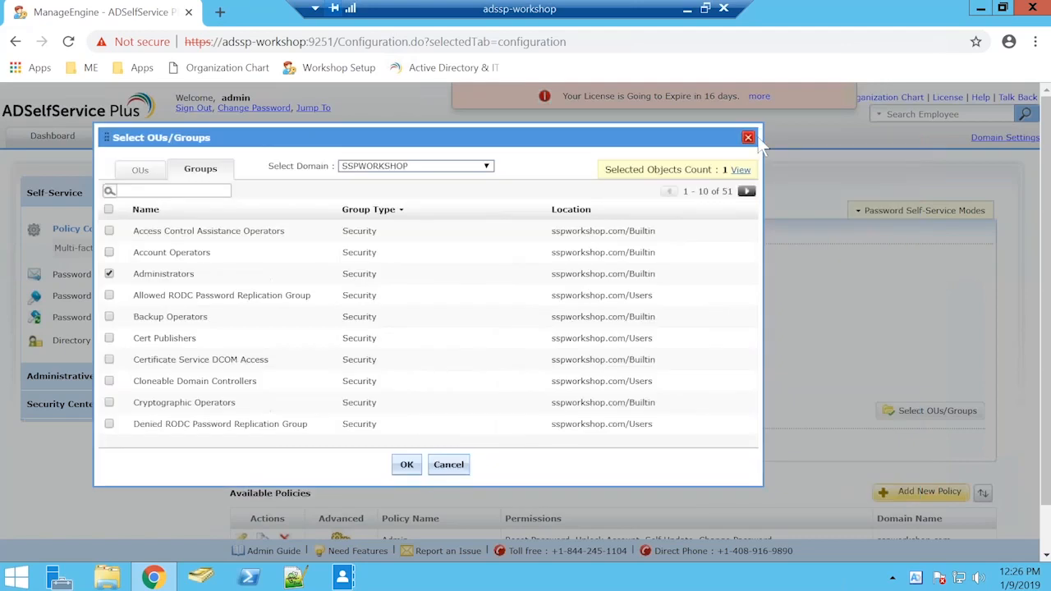
pyautogui.click(748, 137)
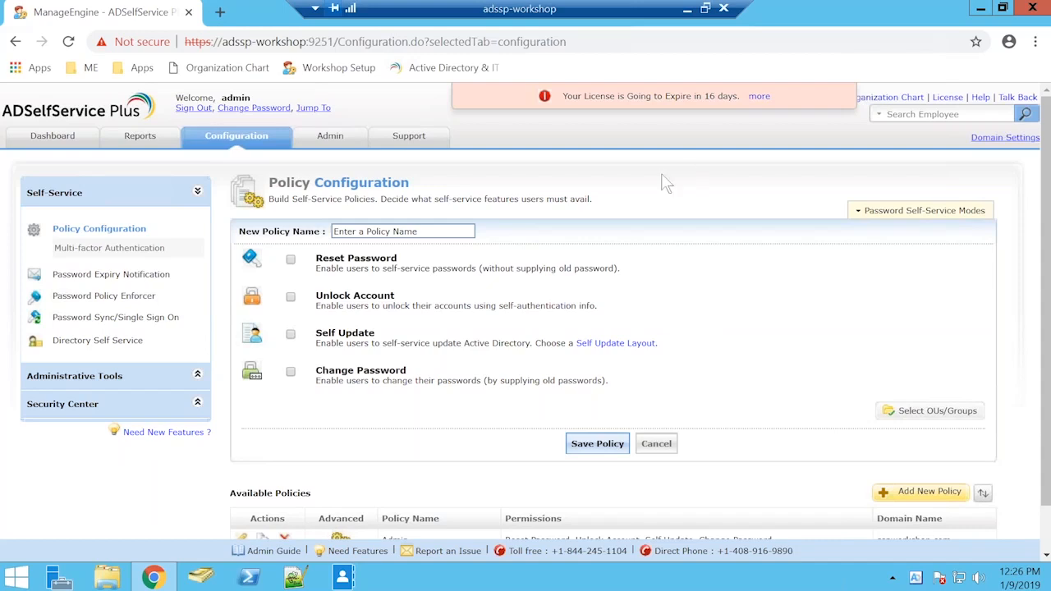
# Step: Browse the applications offered for Password Sync/Single Sign On and open the Google Apps configuration to examine its configured system
pyautogui.click(125, 322)
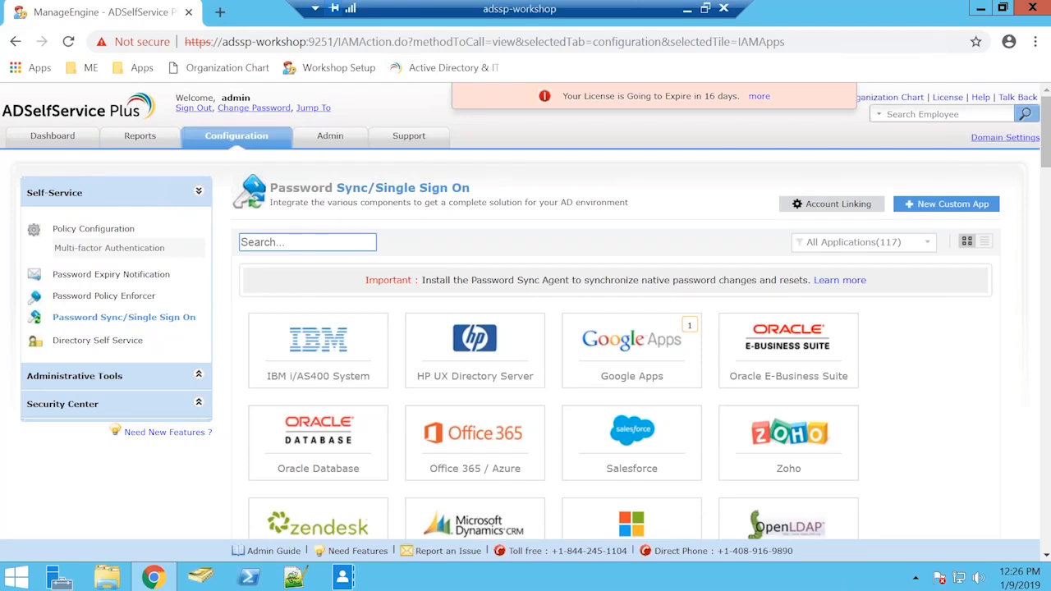
pyautogui.scroll(-9, 632, 247)
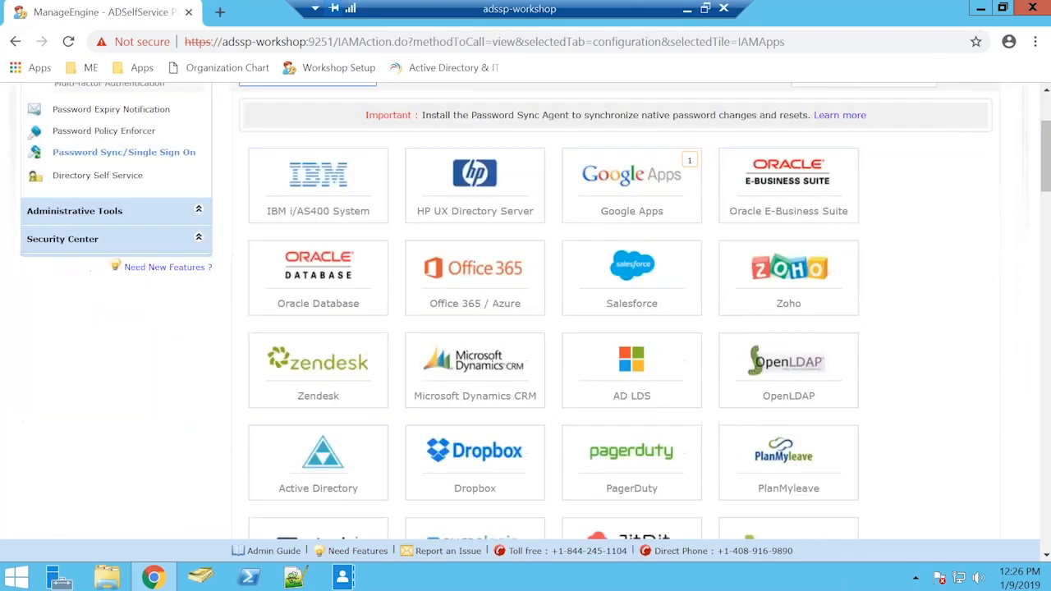
pyautogui.scroll(-4, 632, 246)
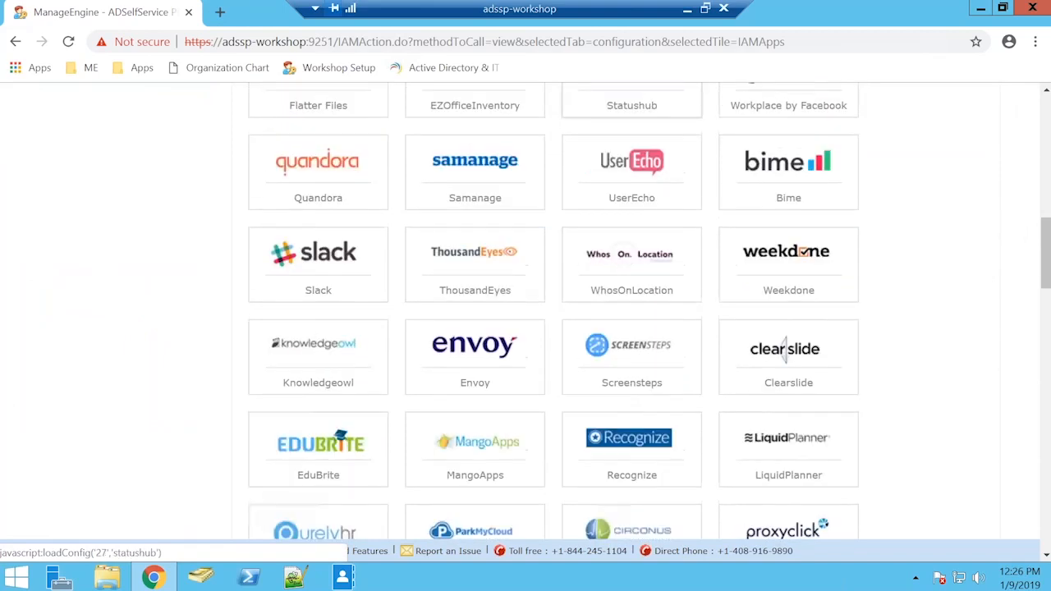
pyautogui.scroll(7, 632, 230)
pyautogui.scroll(5, 657, 247)
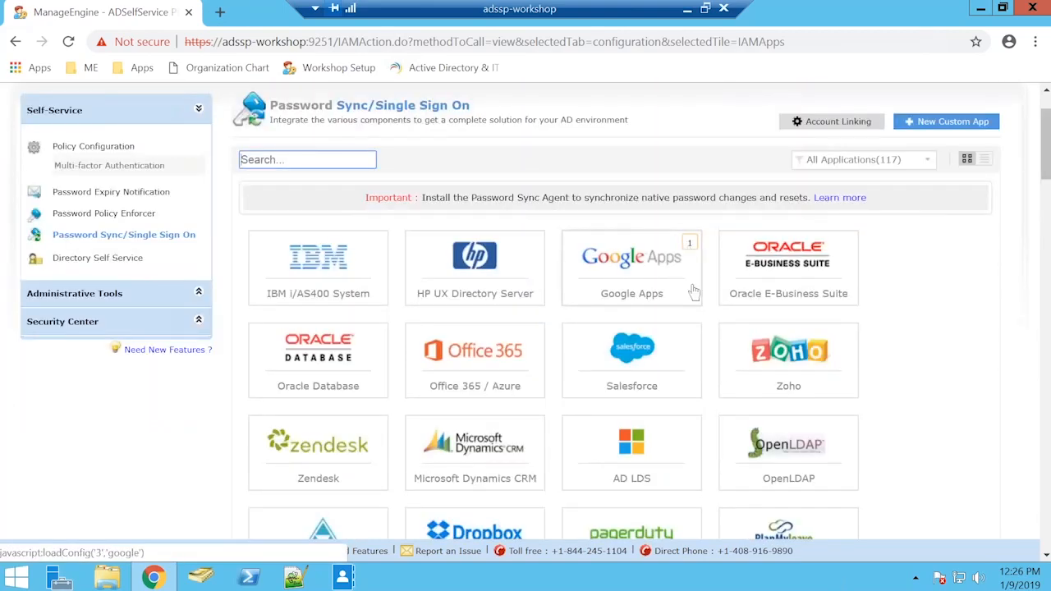
pyautogui.click(602, 281)
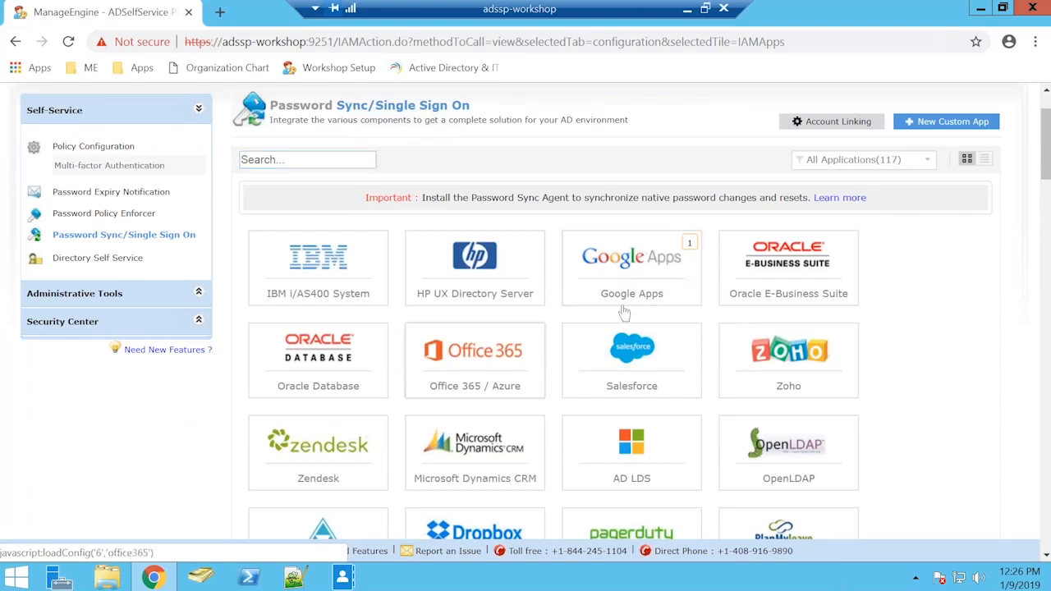
pyautogui.click(687, 277)
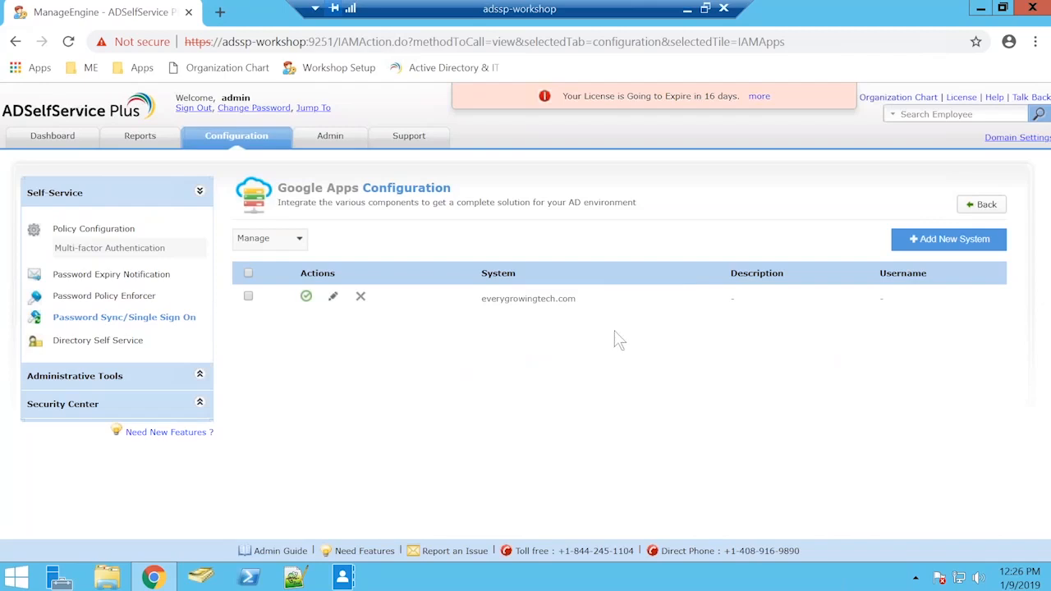
# Step: Open the ADSelfService Plus login page from the ME bookmarks in a new incognito window
pyautogui.hotkey('ctrl', 'shift', 'n')
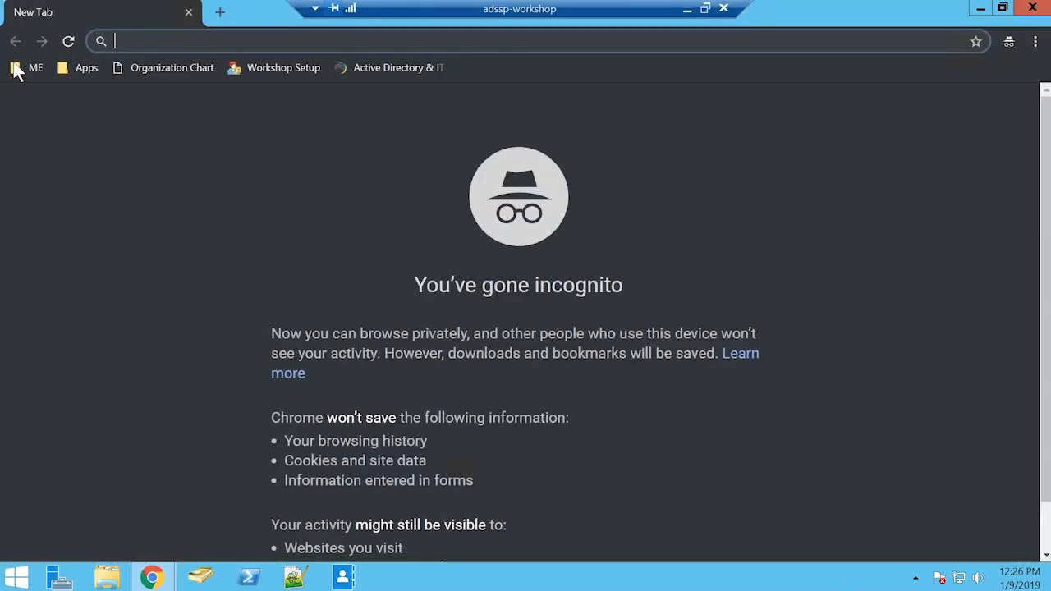
pyautogui.click(21, 67)
pyautogui.click(145, 90)
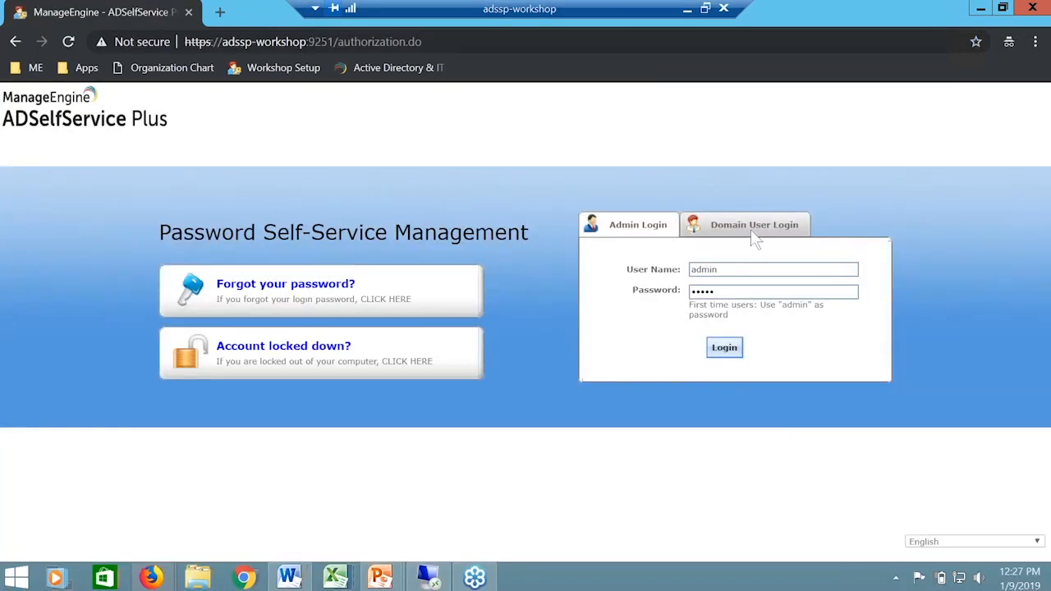
# Step: Log in as a domain user on SSPWORKSHOP by entering the user name and the account password
pyautogui.click(751, 230)
pyautogui.write('sharad')
pyautogui.press('Tab')
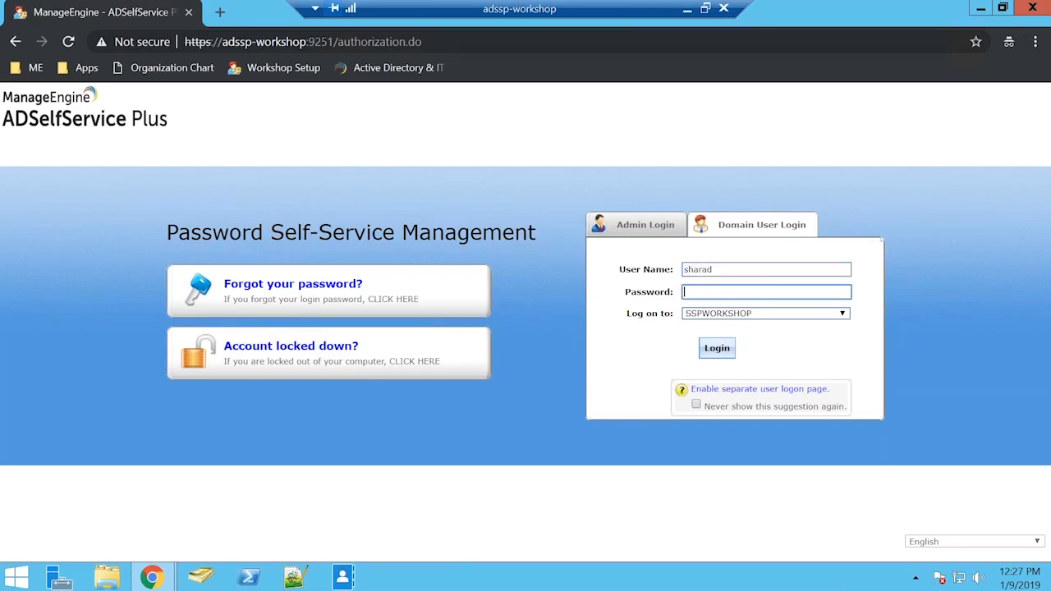
pyautogui.click(757, 267)
pyautogui.write('a')
pyautogui.press('Tab')
pyautogui.write('*********')
pyautogui.press('Return')
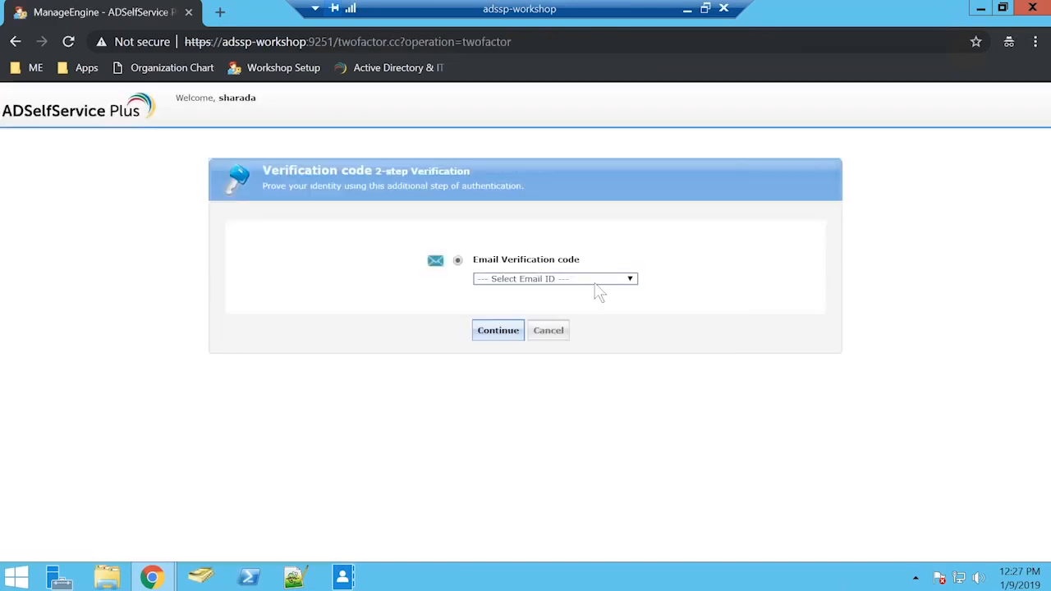
# Step: Choose the user's registered email address for the two-step verification and request the email verification code
pyautogui.click(595, 285)
pyautogui.click(604, 302)
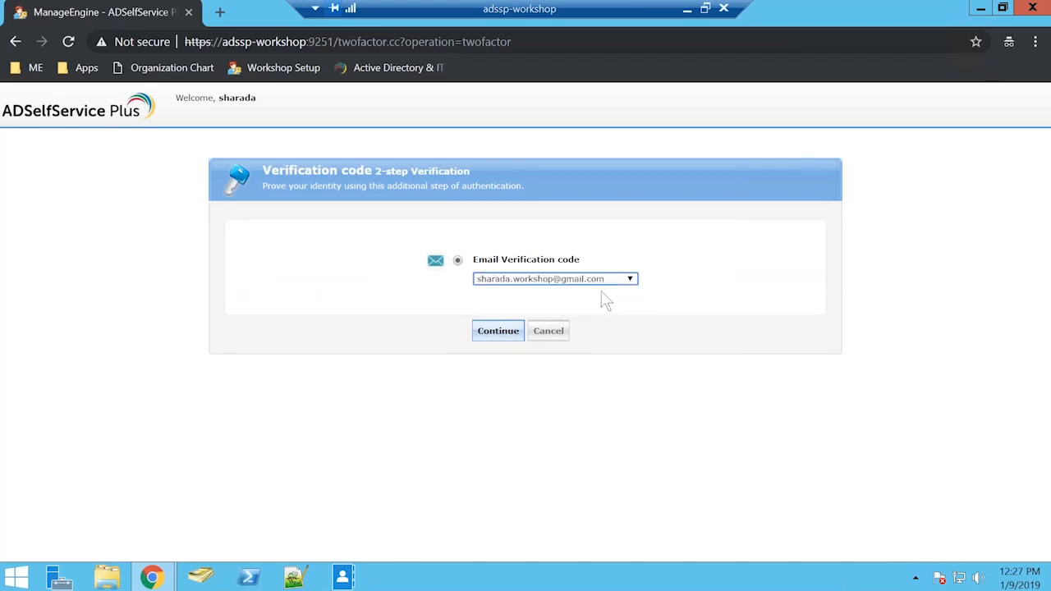
pyautogui.click(506, 342)
# Step: Switch to the regular browser window and open Gmail in a new tab
pyautogui.moveTo(162, 580)
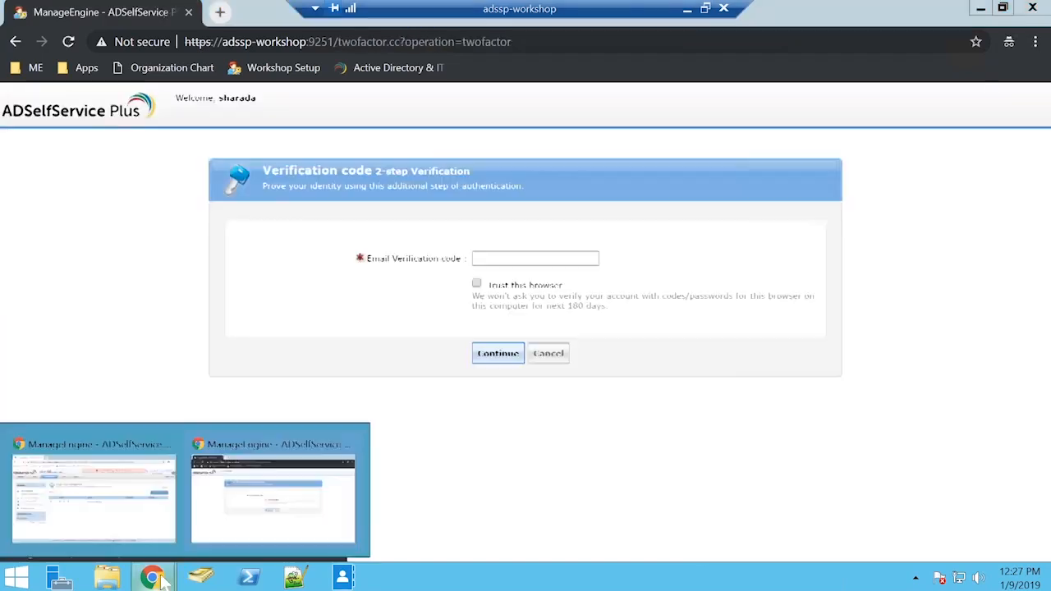
pyautogui.click(274, 497)
pyautogui.click(220, 11)
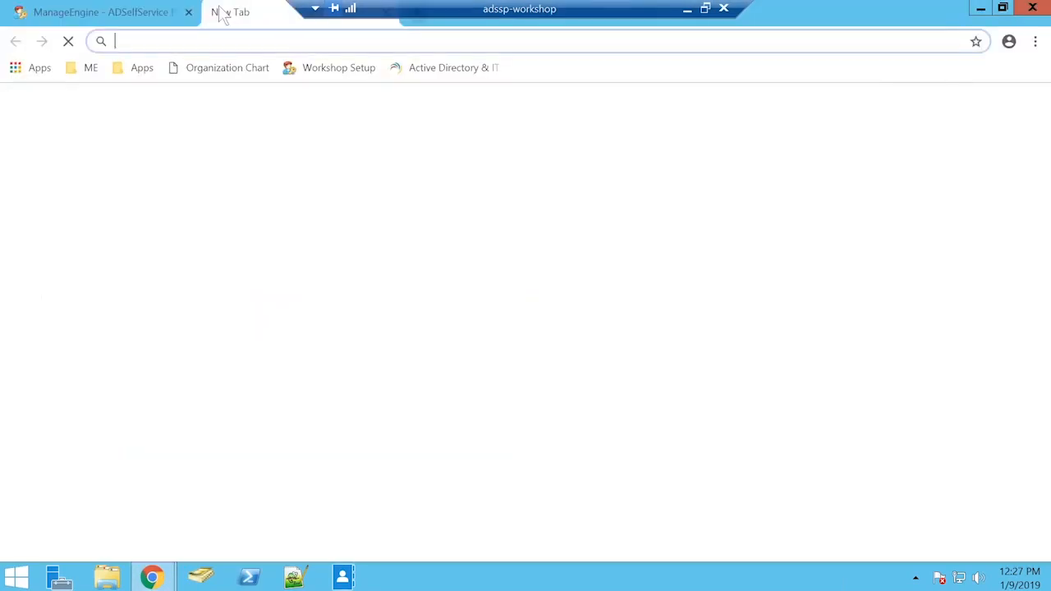
pyautogui.write('gm')
pyautogui.click(354, 105)
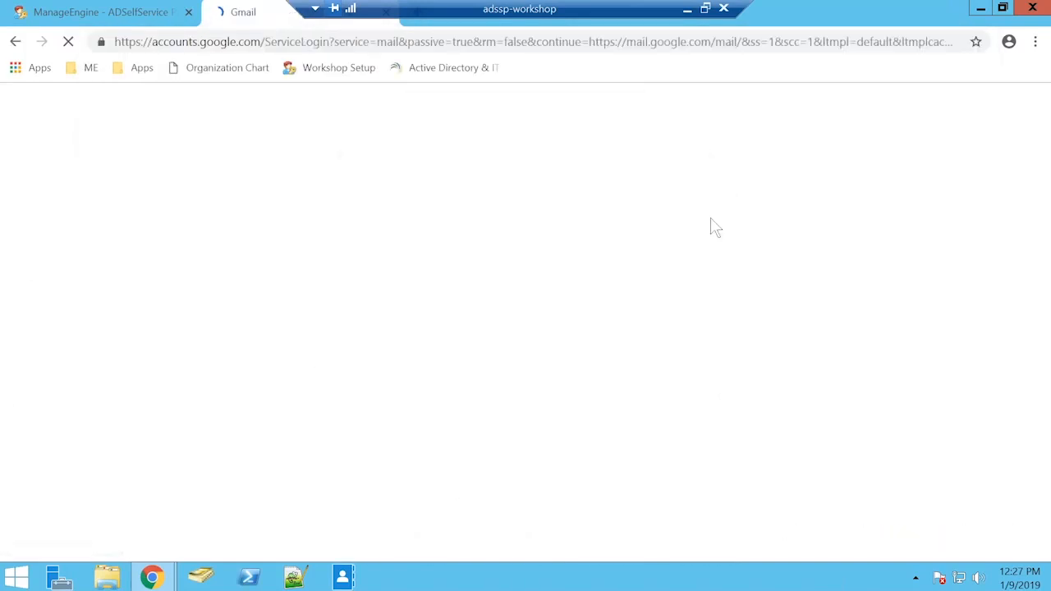
# Step: Sign in to Gmail with the domain user's account by entering the account password, re-entering it if it is rejected
pyautogui.click(493, 261)
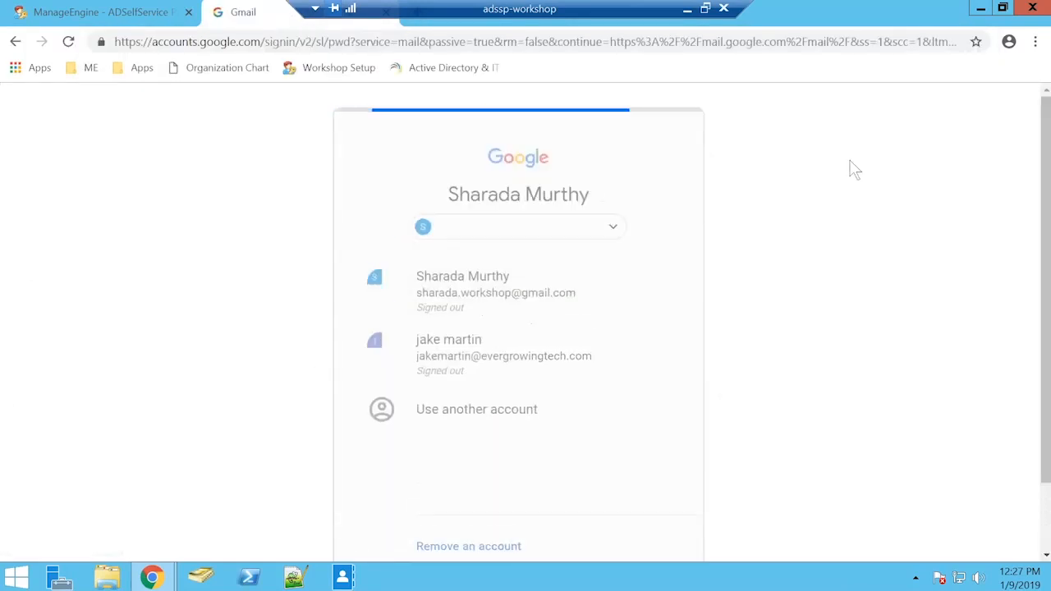
pyautogui.write('************')
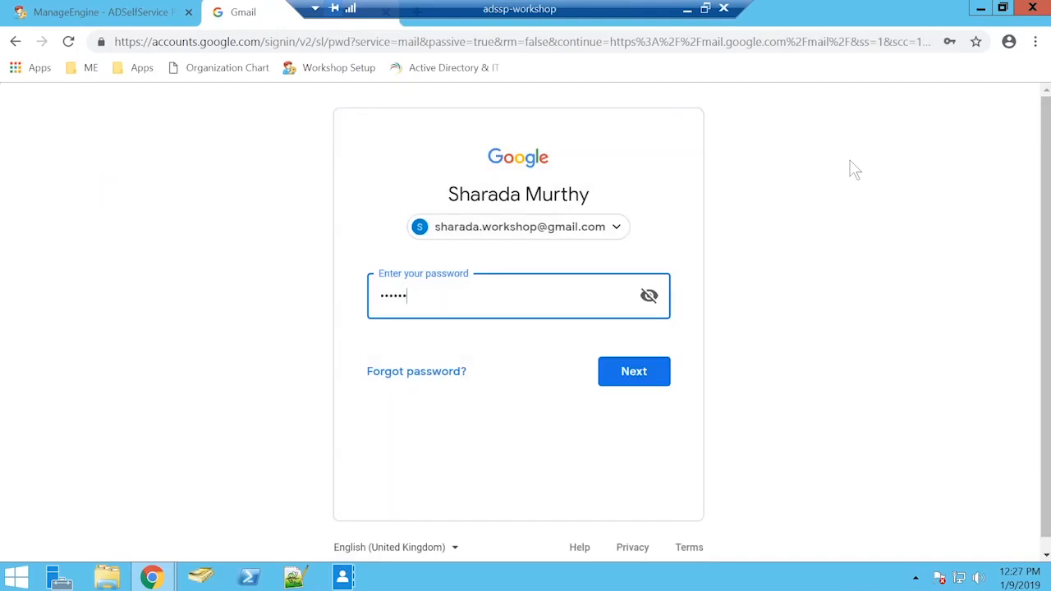
pyautogui.press('Return')
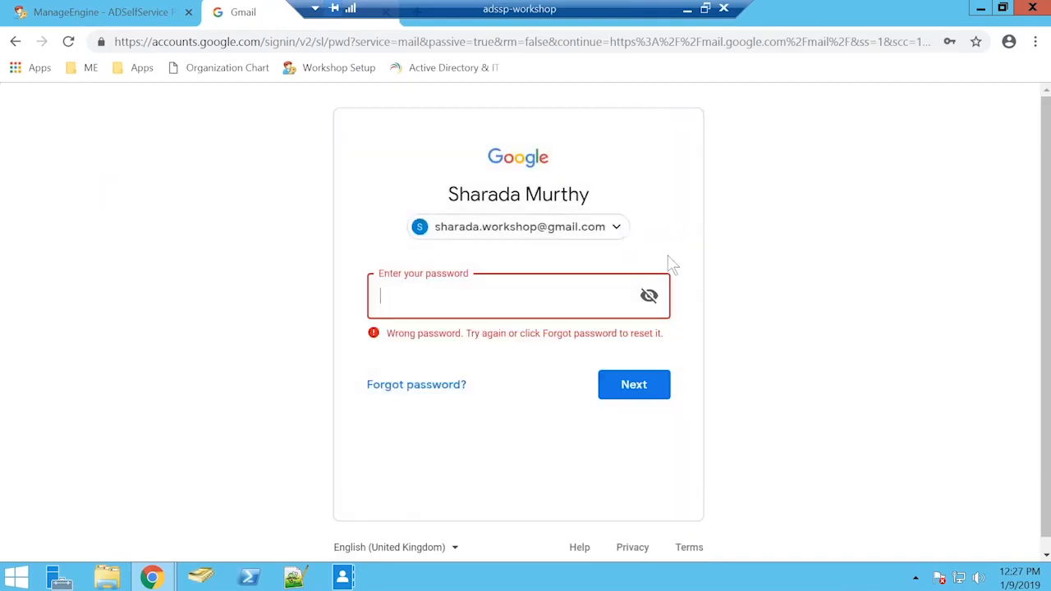
pyautogui.write('***********')
pyautogui.press('Return')
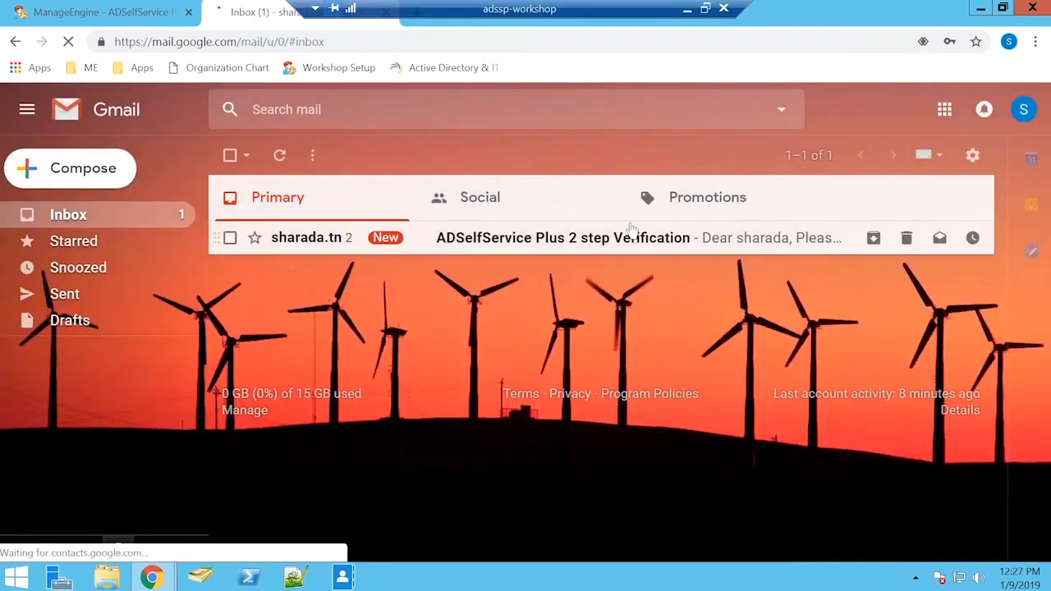
# Step: Copy the verification code from the latest ADSelfService Plus 2 step Verification email and return to the incognito login window
pyautogui.click(632, 230)
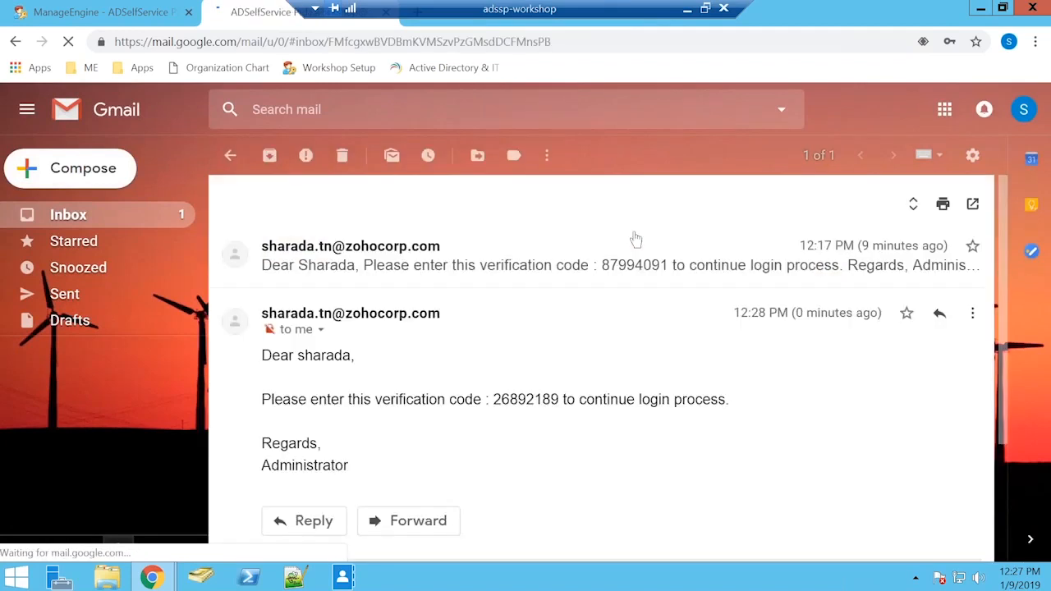
pyautogui.doubleClick(503, 399)
pyautogui.hotkey('ctrl', 'c')
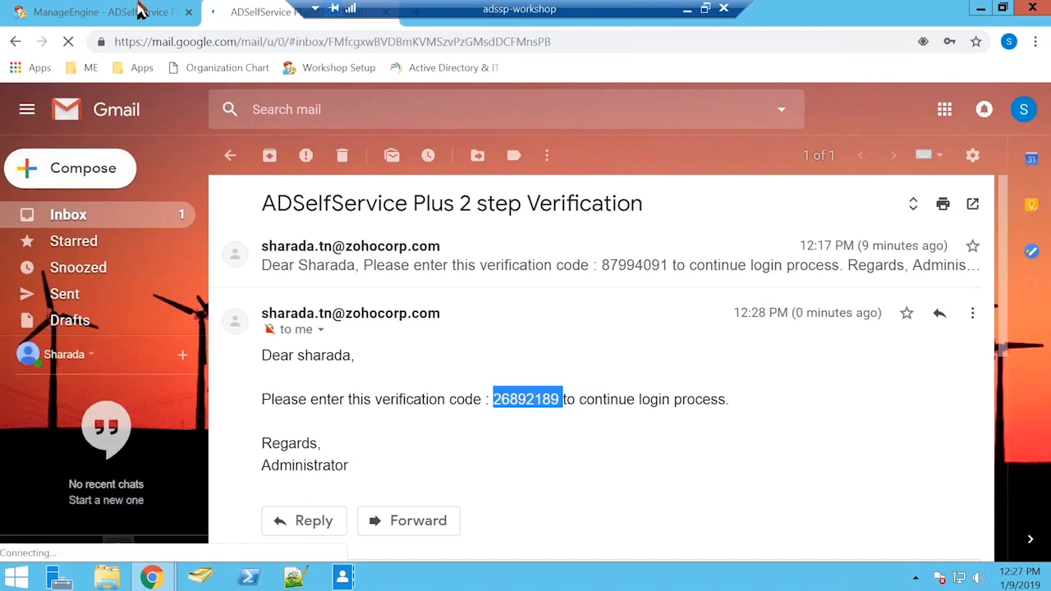
pyautogui.click(164, 575)
pyautogui.click(274, 499)
# Step: Paste the email verification code into the two-step verification, trust this browser and complete the login
pyautogui.click(519, 255)
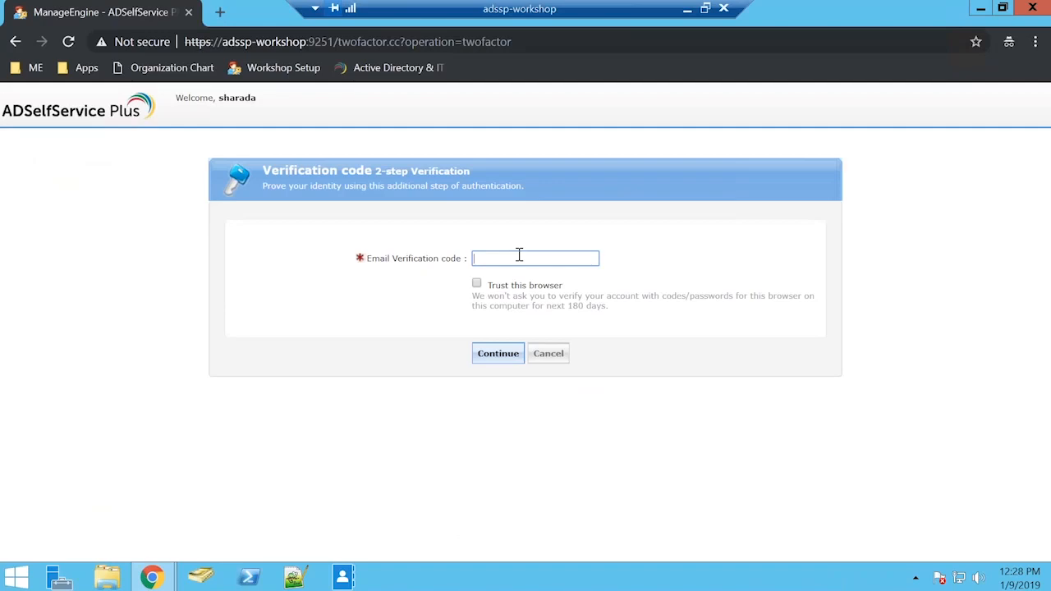
pyautogui.hotkey('ctrl', 'v')
pyautogui.click(477, 284)
pyautogui.click(498, 353)
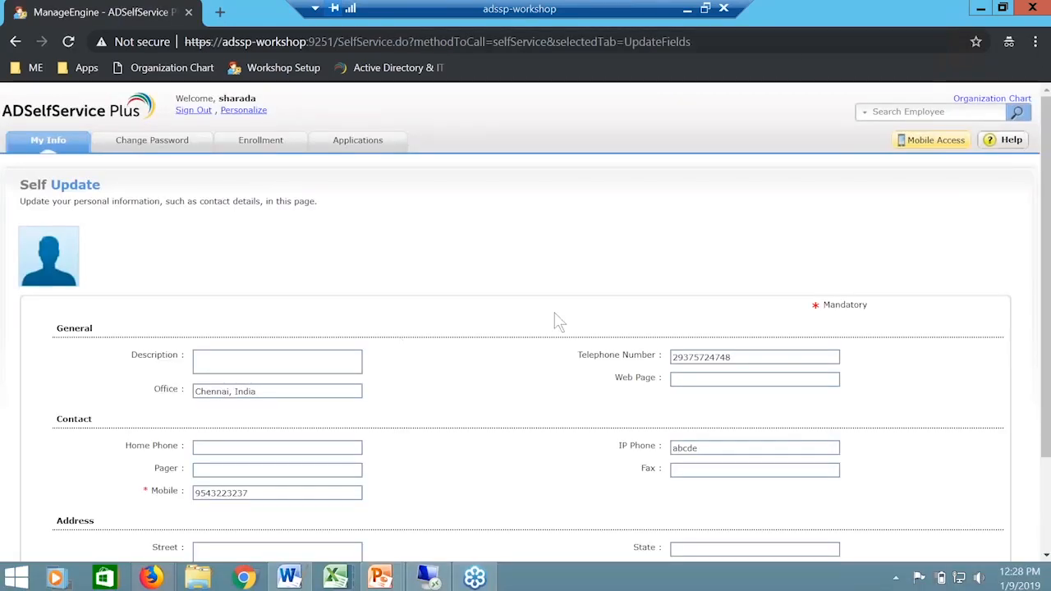
# Step: Open the user's list of applications to examine the Google Apps single sign-on entry, and minimise the adssp-workshop remote session
pyautogui.click(378, 146)
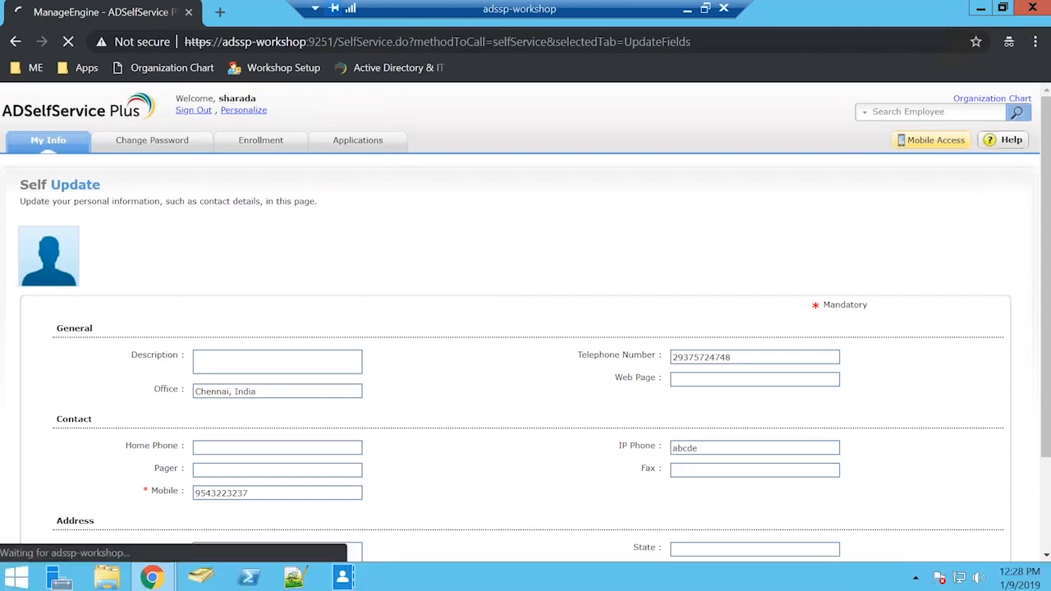
pyautogui.moveTo(94, 284)
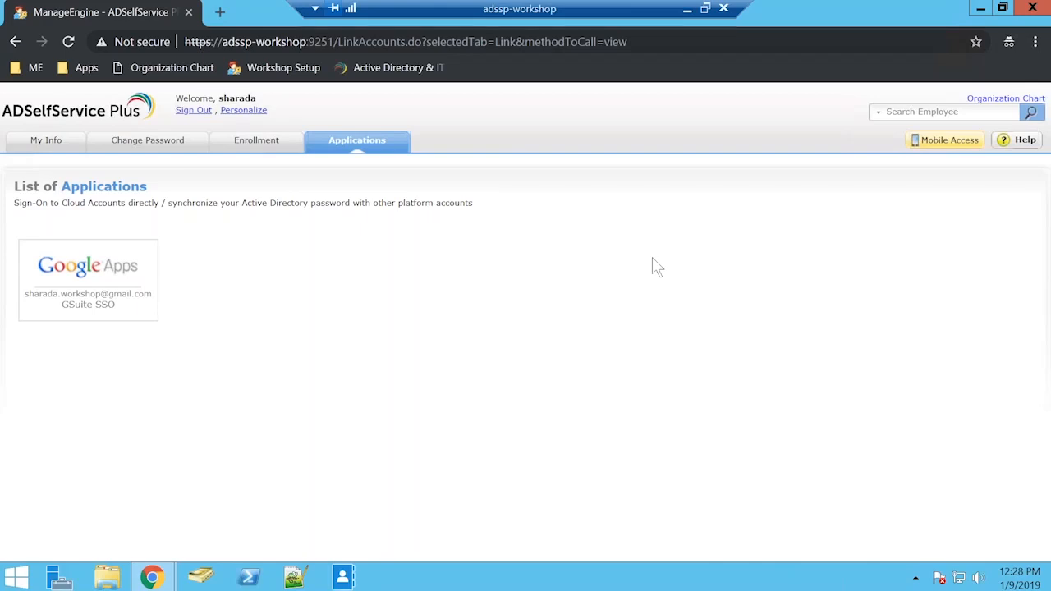
pyautogui.click(687, 9)
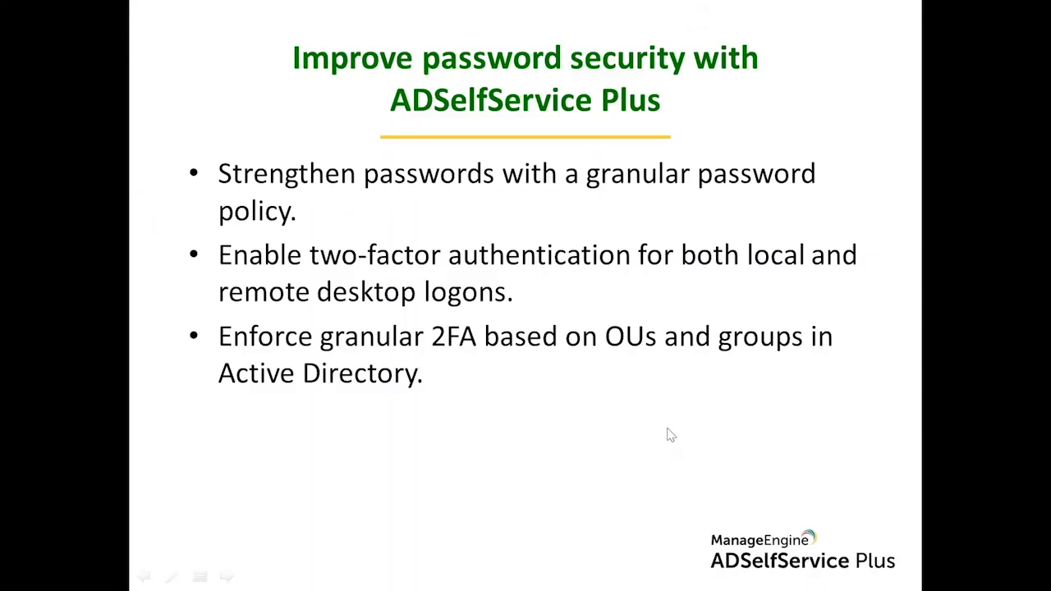